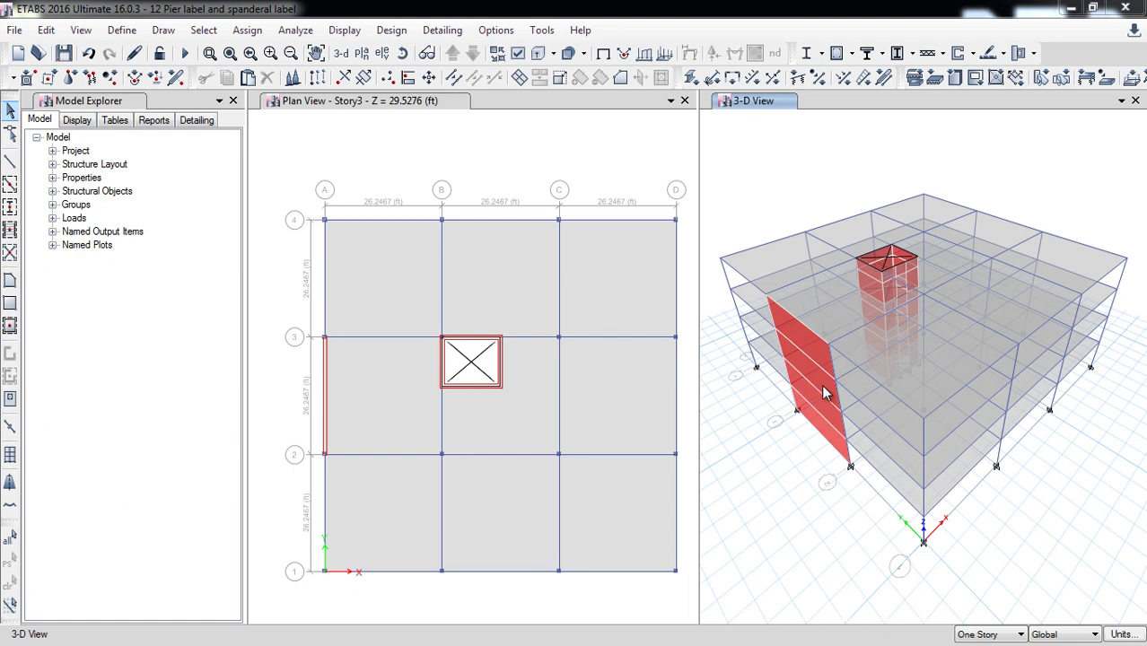
Inspect the pier label assigned to the top-story panel of the planar shear wall on grid A
right_click(802, 342)
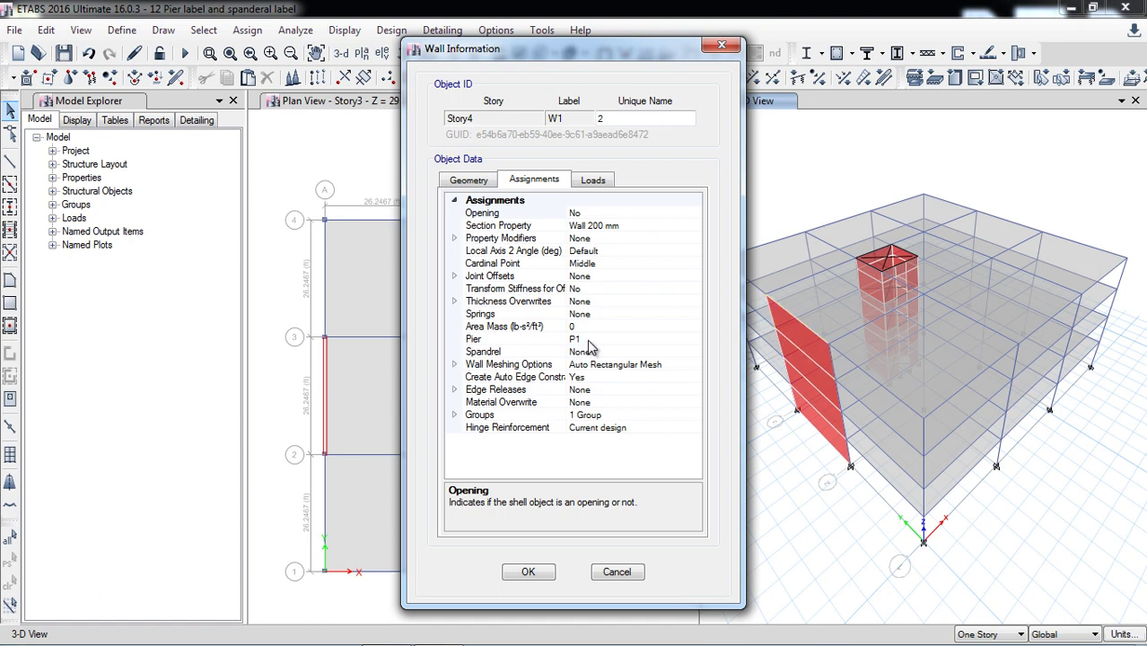
left_click(617, 574)
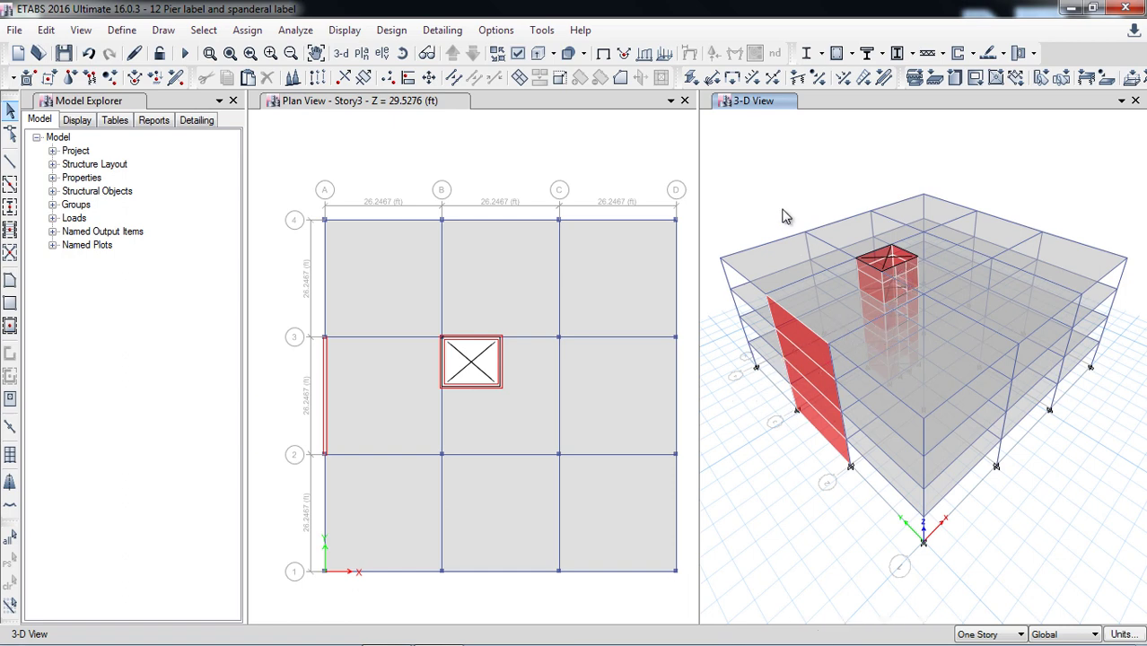
Select all objects of type Walls and show only the selected objects in the 3-D view
left_click(204, 31)
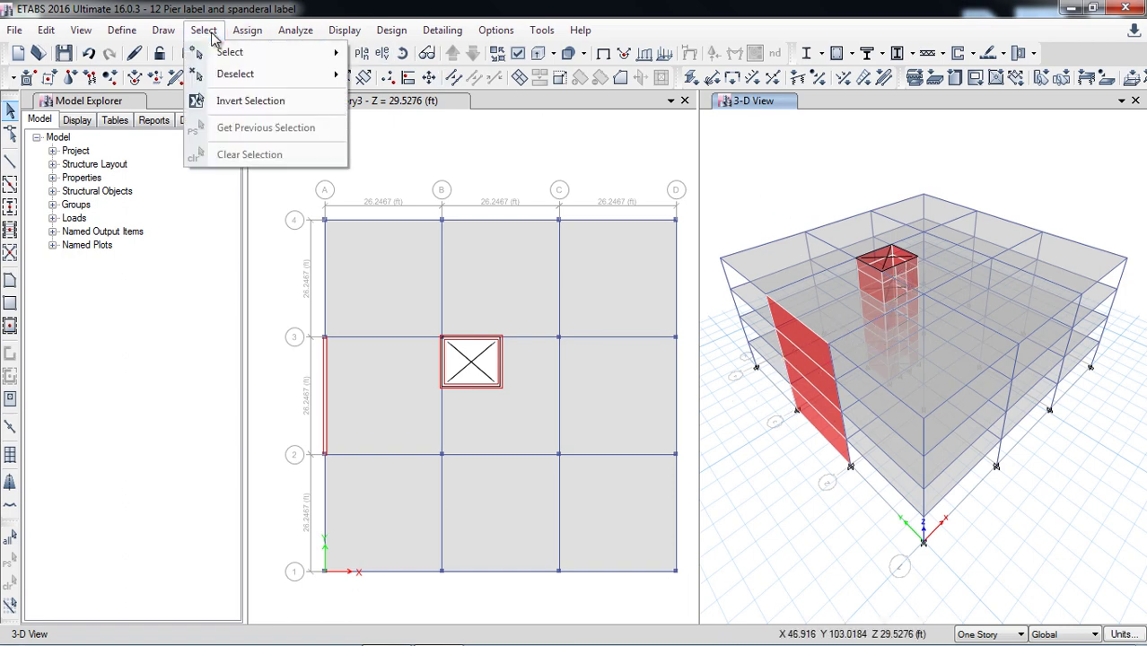
mouse_move(301, 52)
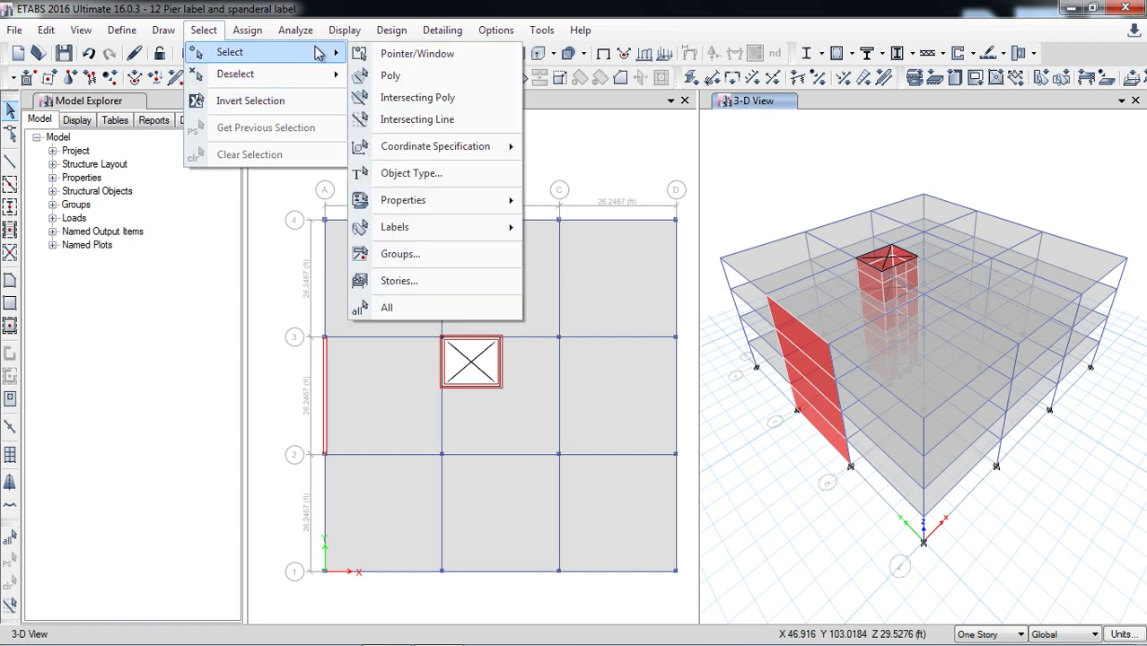
left_click(454, 174)
left_click(495, 245)
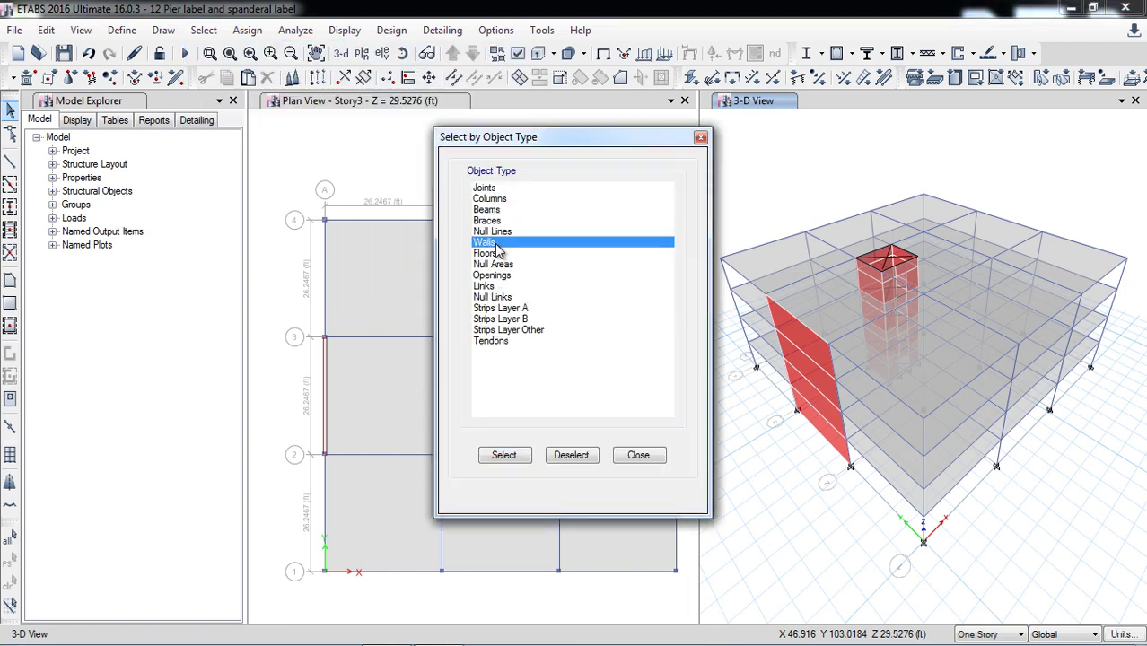
left_click(504, 456)
left_click(641, 458)
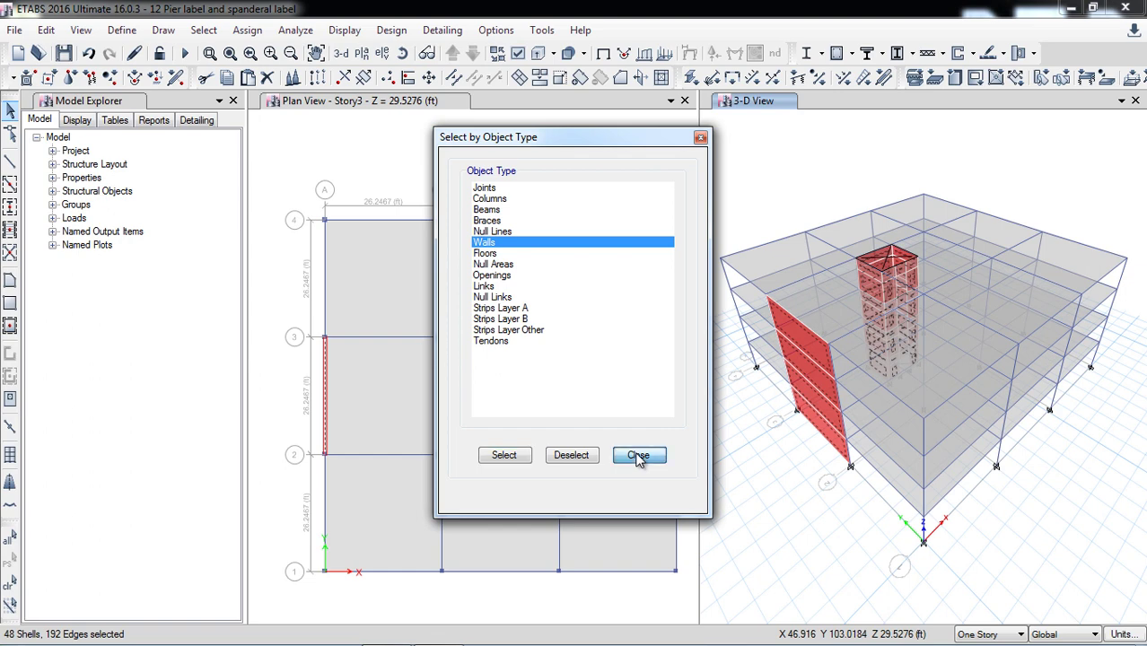
right_click(812, 181)
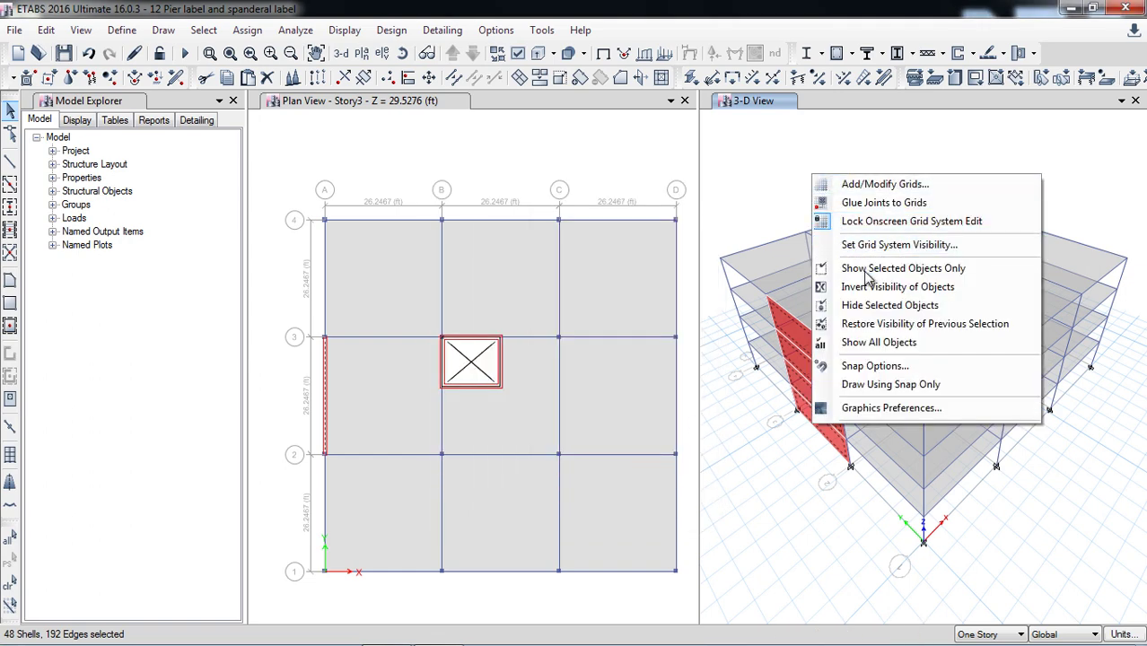
left_click(927, 272)
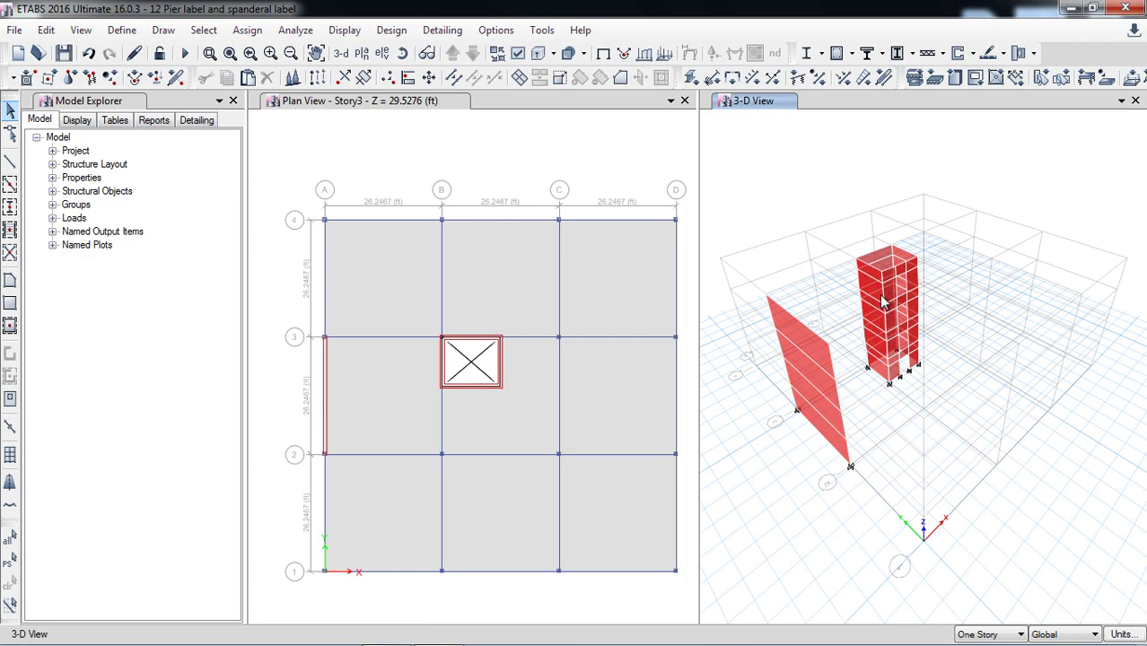
Inspect the pier assignments of two adjacent top-story panels of the core wall
scroll(881, 301, "up", 3)
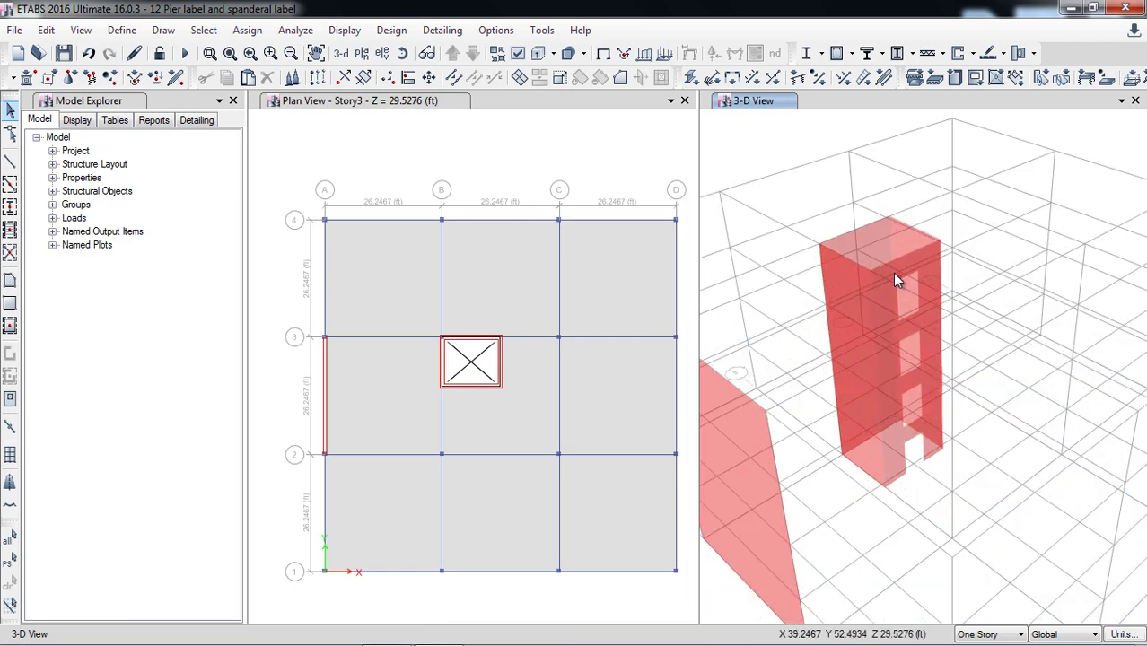
right_click(847, 305)
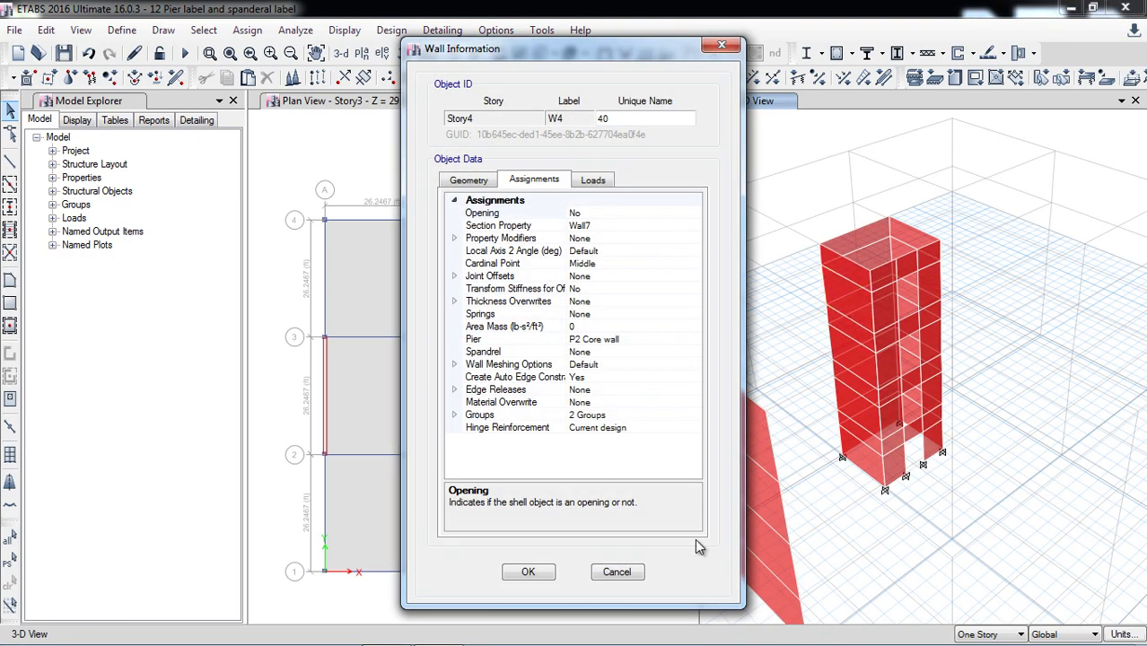
left_click(617, 572)
right_click(885, 311)
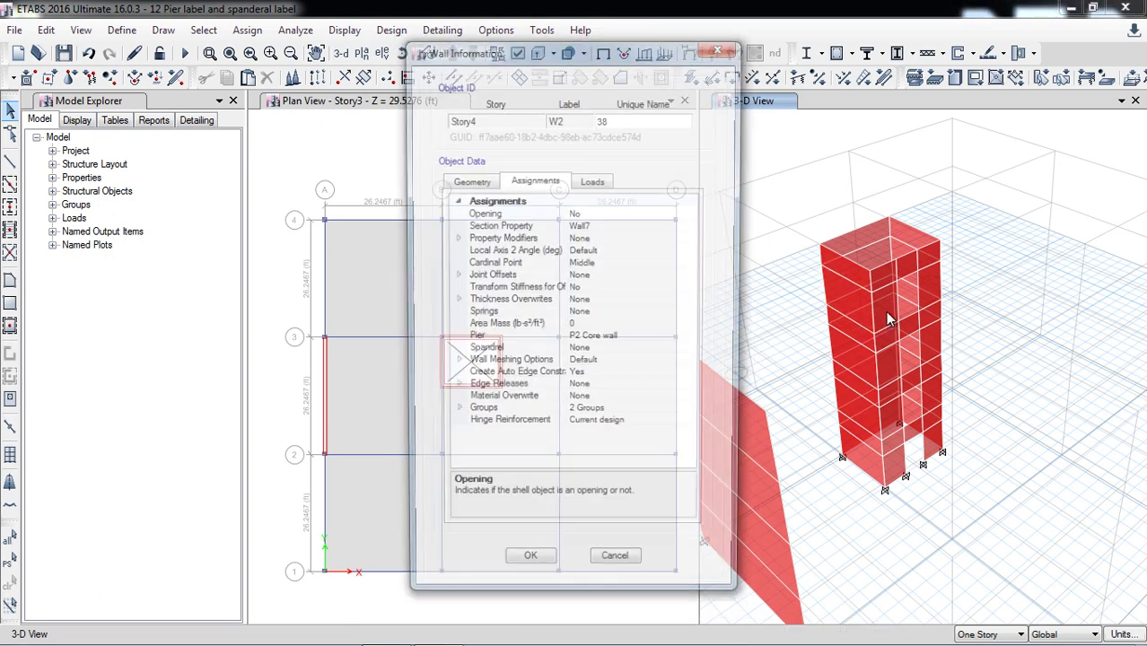
left_click(617, 571)
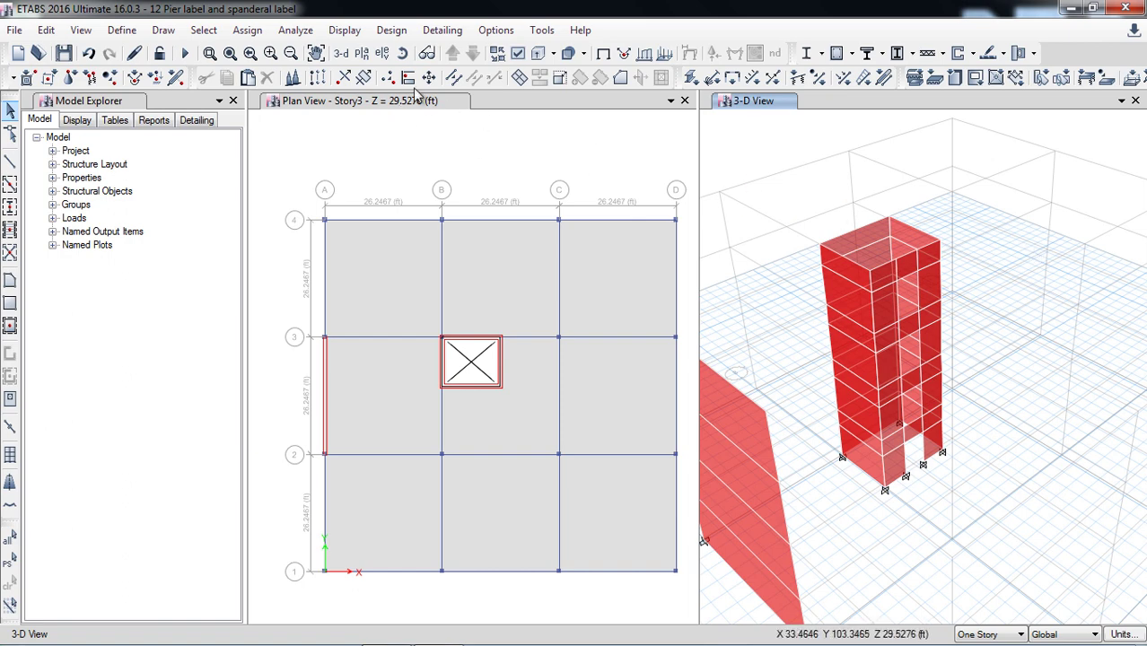
Check the model with all joint, frame, shell and other checks on, including trimming or extending frames to fix problems
left_click(297, 30)
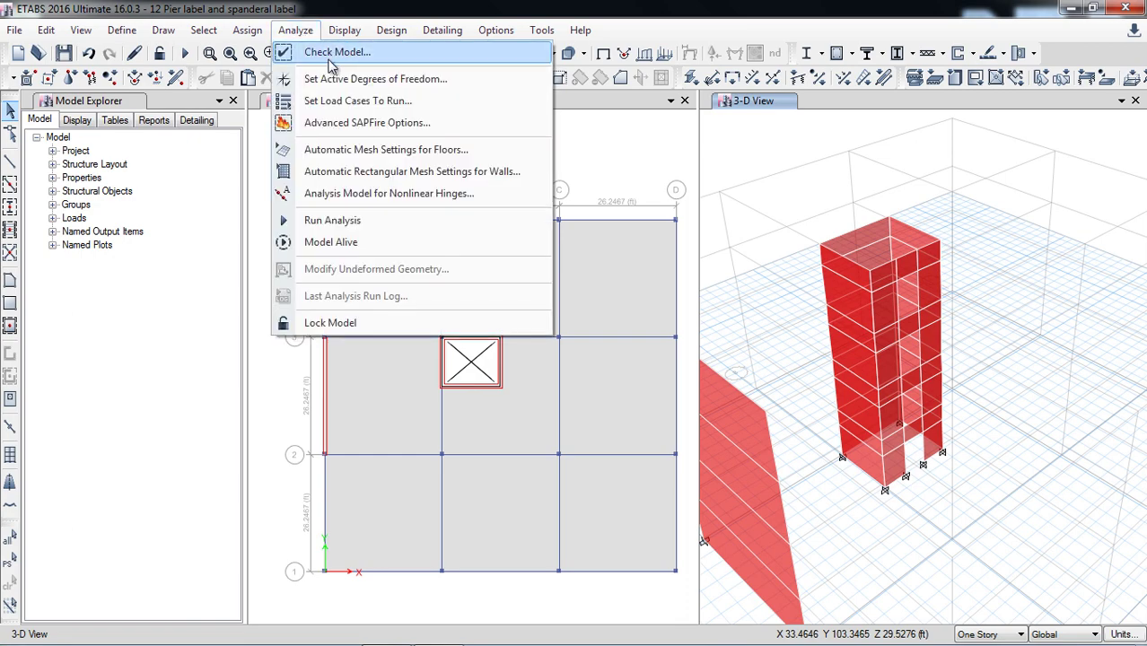
left_click(331, 54)
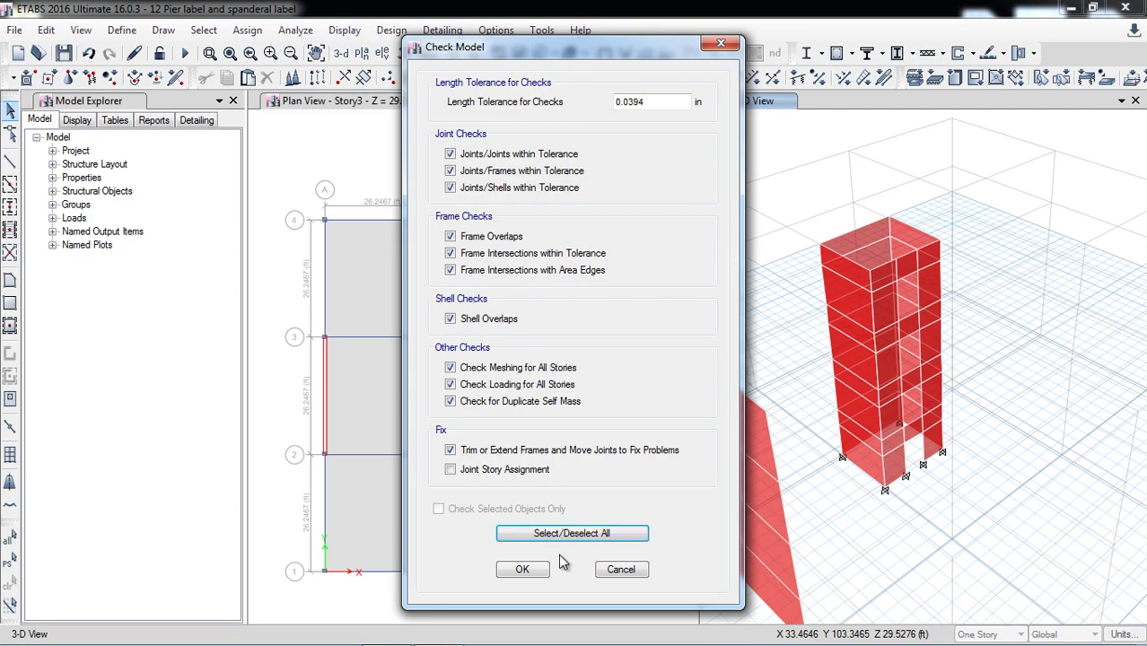
left_click(523, 569)
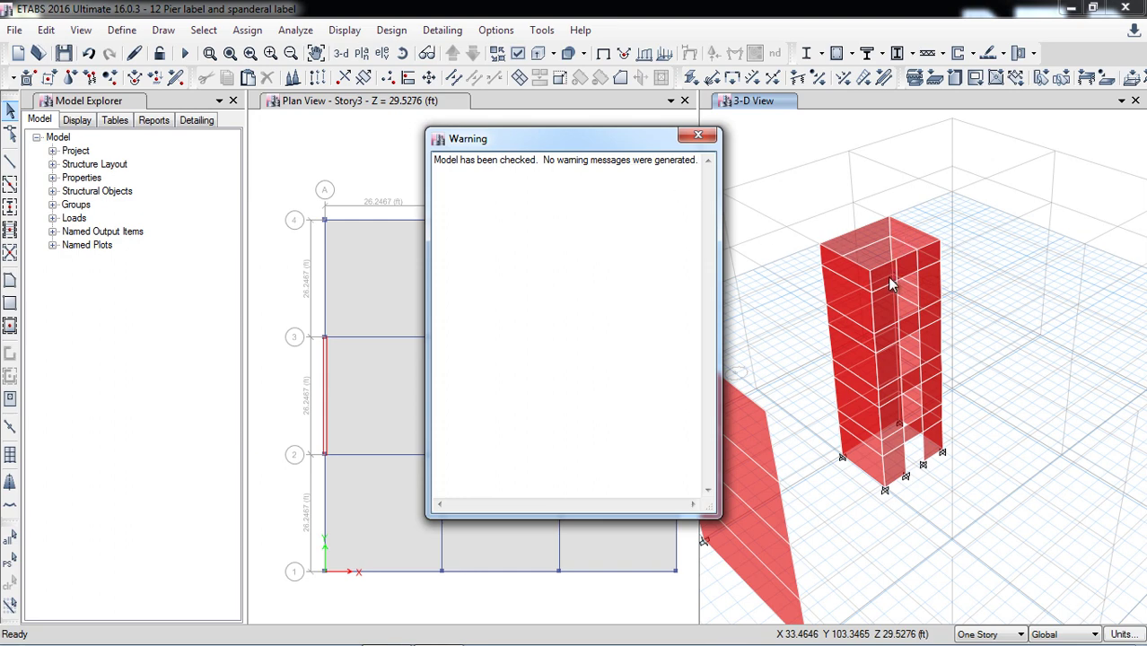
left_click(697, 135)
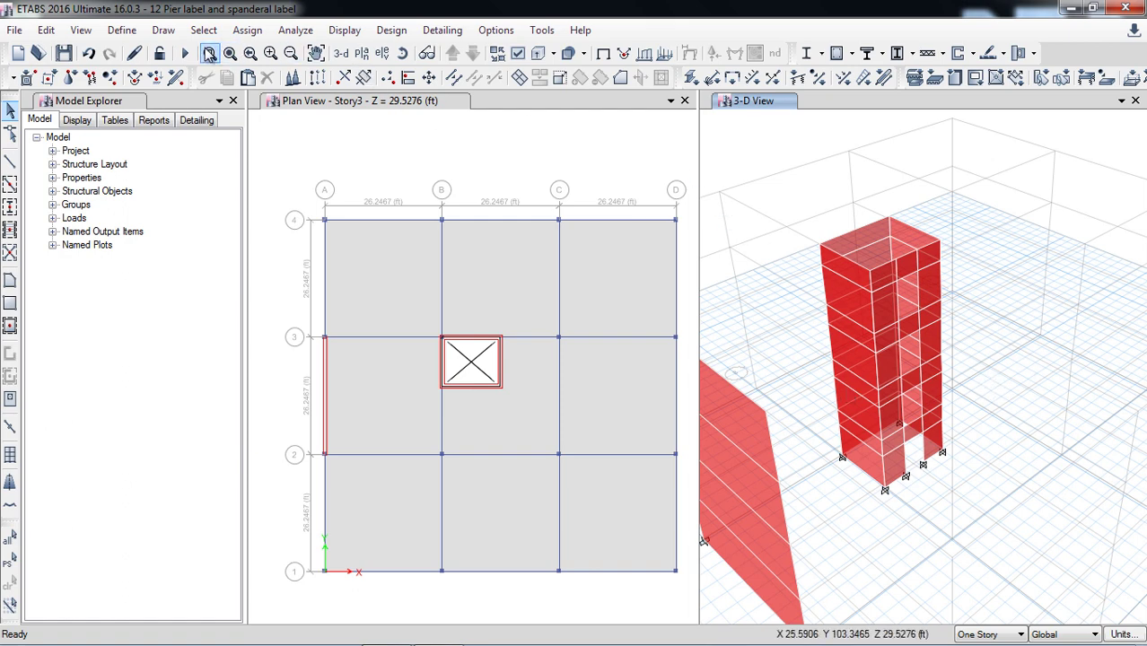
Run the structural analysis of the model
left_click(185, 54)
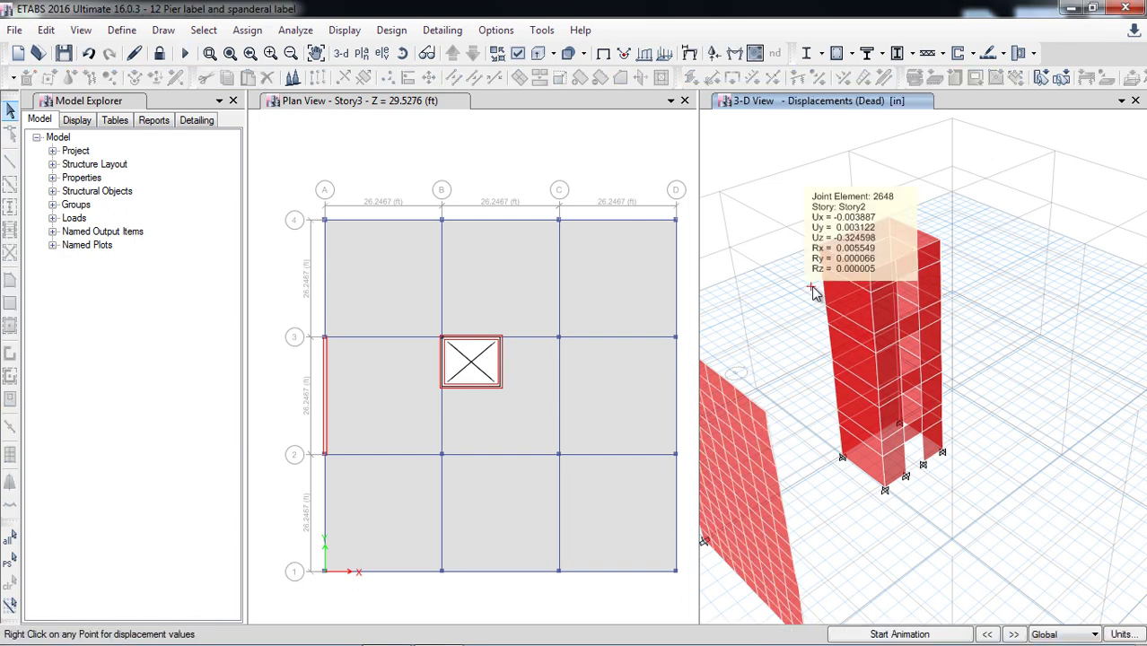
mouse_move(831, 224)
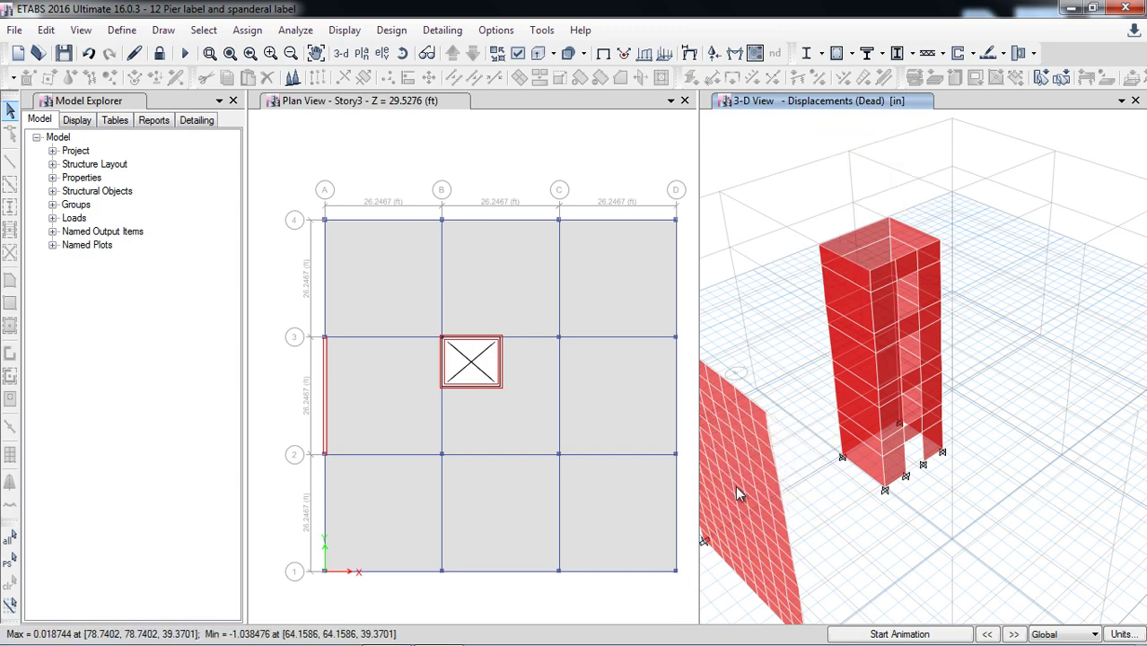
mouse_move(850, 308)
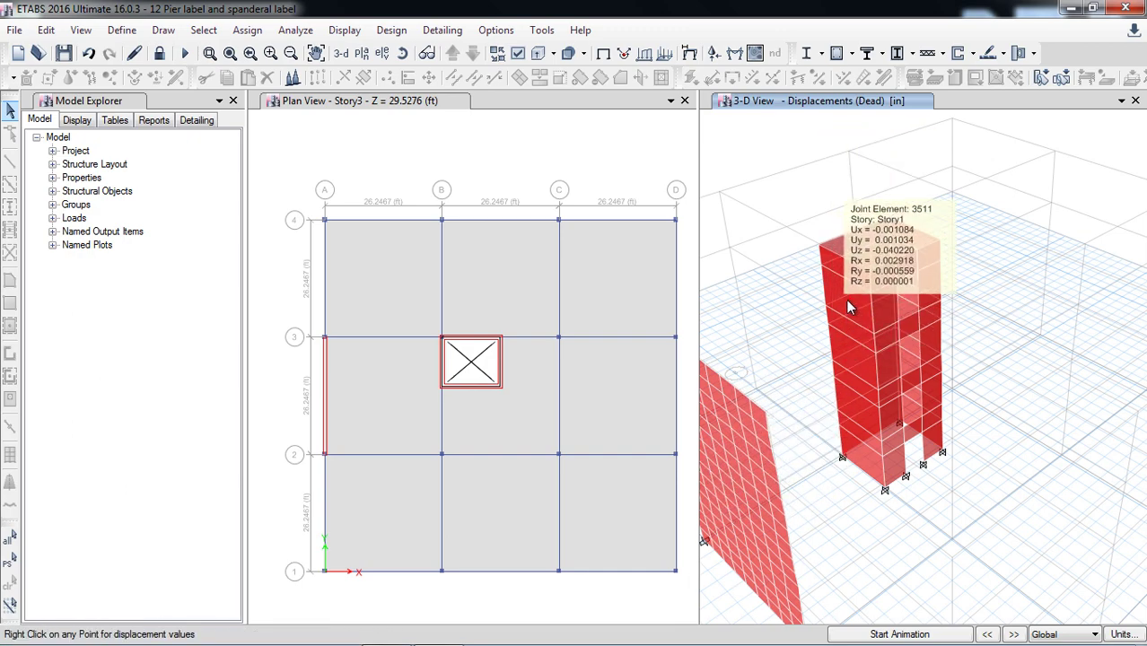
mouse_move(841, 330)
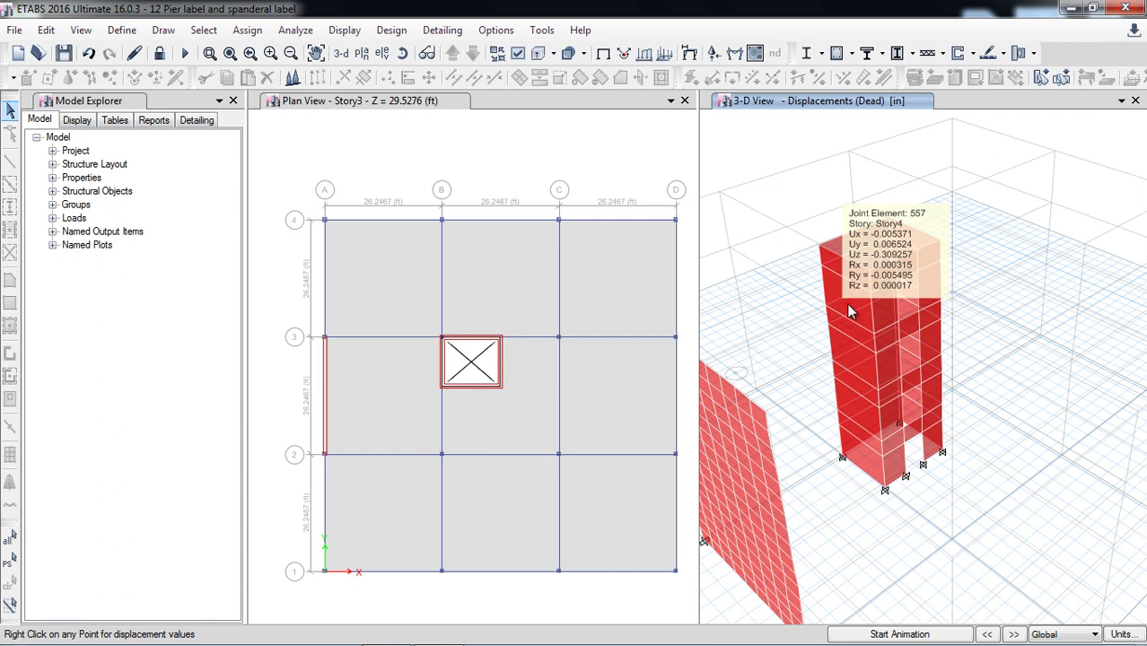
left_click(126, 29)
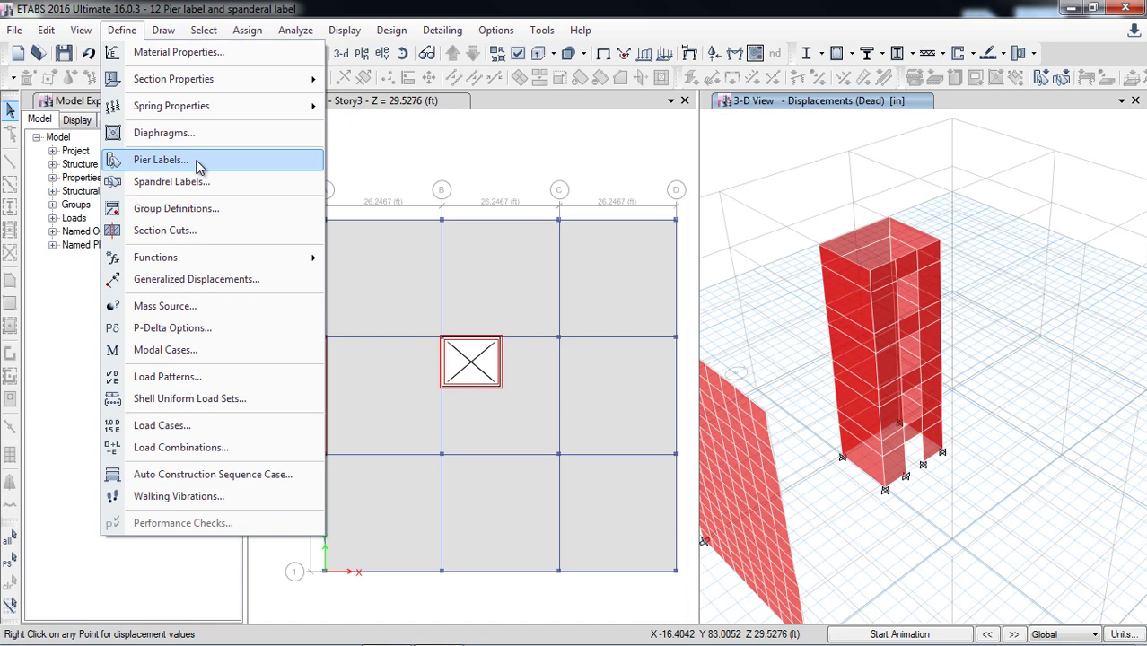
left_click(852, 306)
left_click(250, 32)
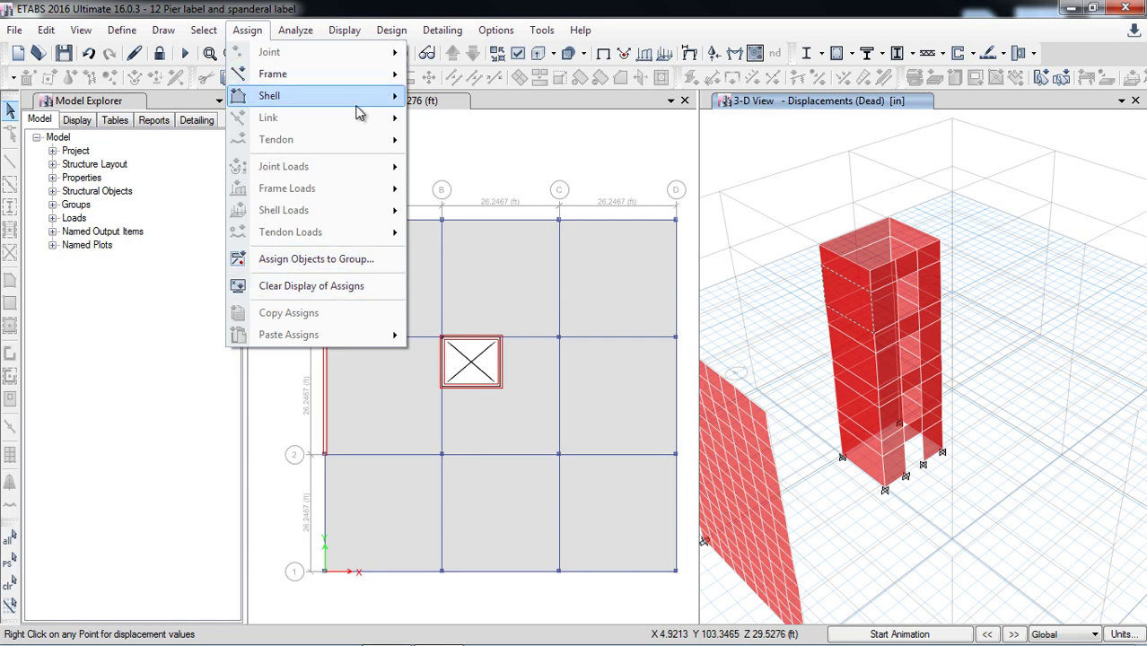
left_click(350, 8)
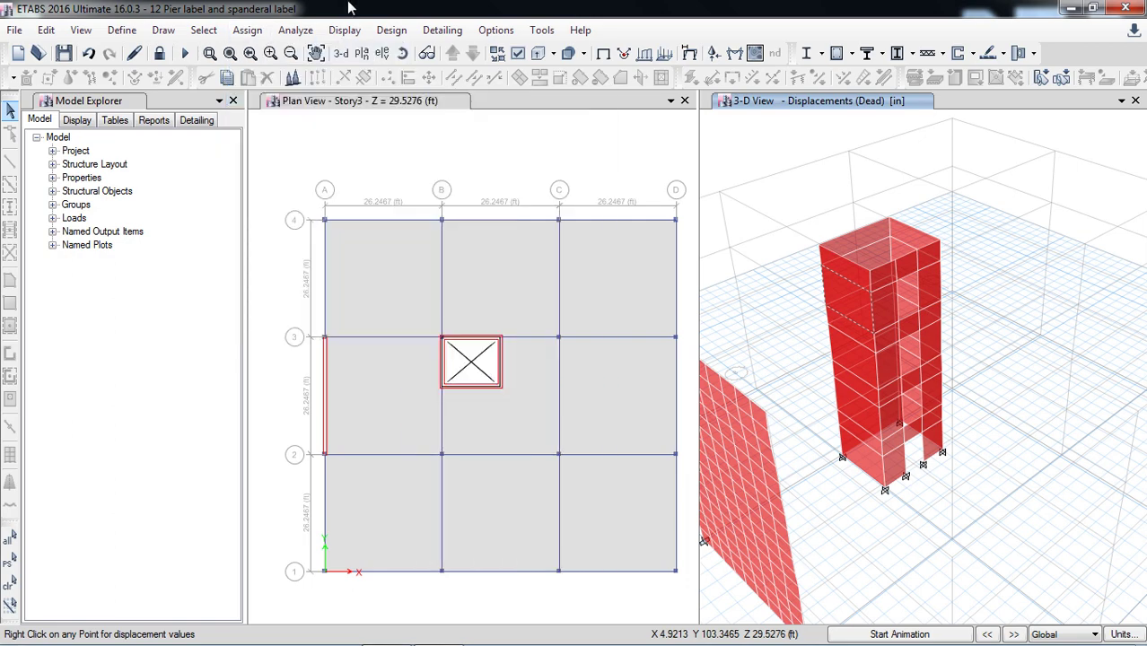
left_click(838, 301)
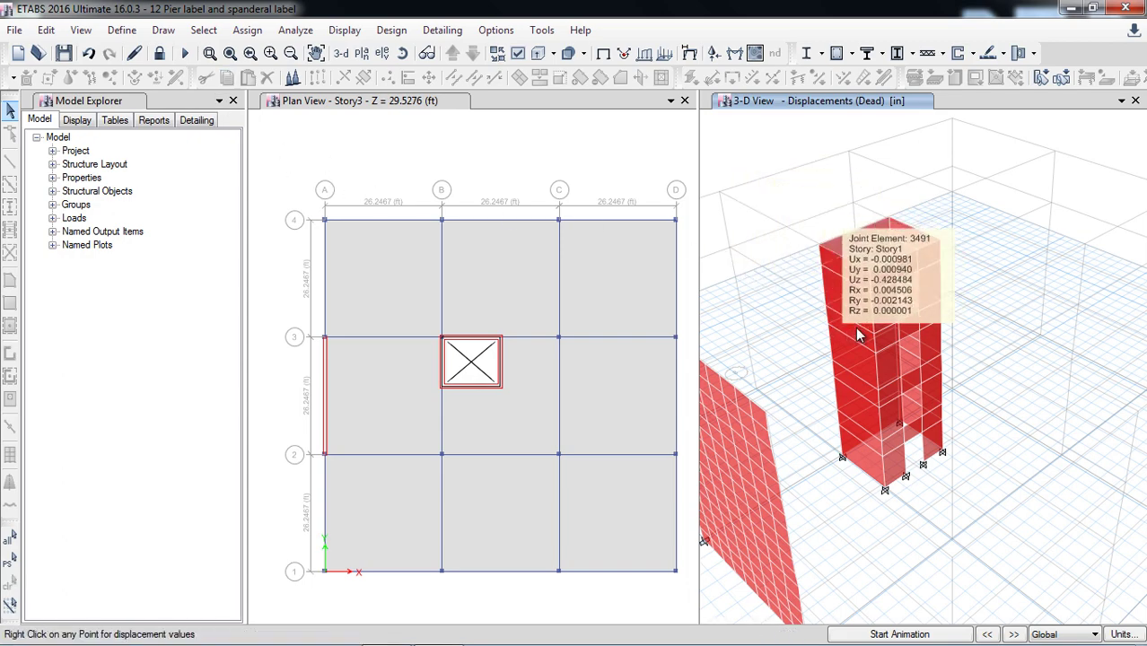
mouse_move(851, 311)
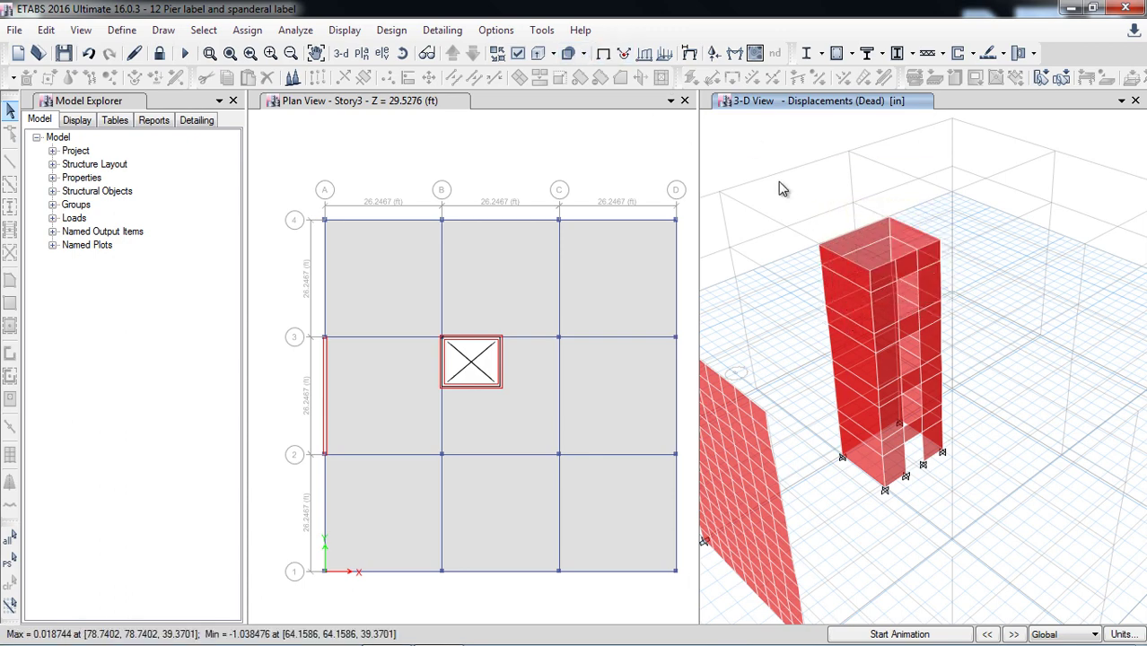
Run the shear wall design check on the analyzed model
left_click(392, 30)
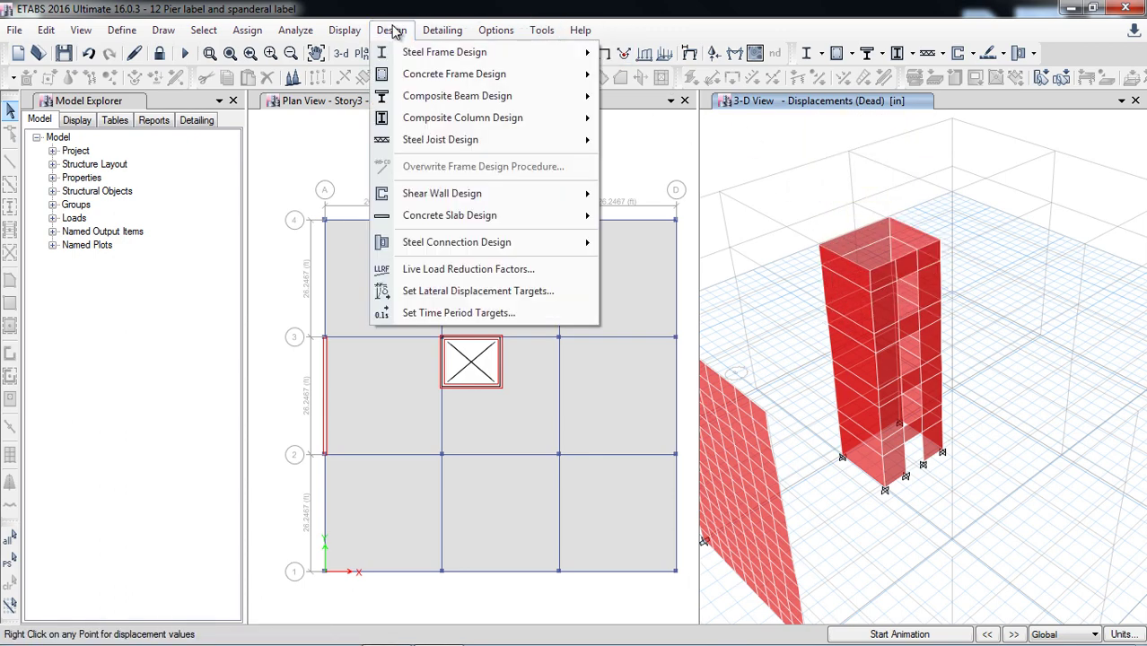
mouse_move(539, 133)
mouse_move(528, 201)
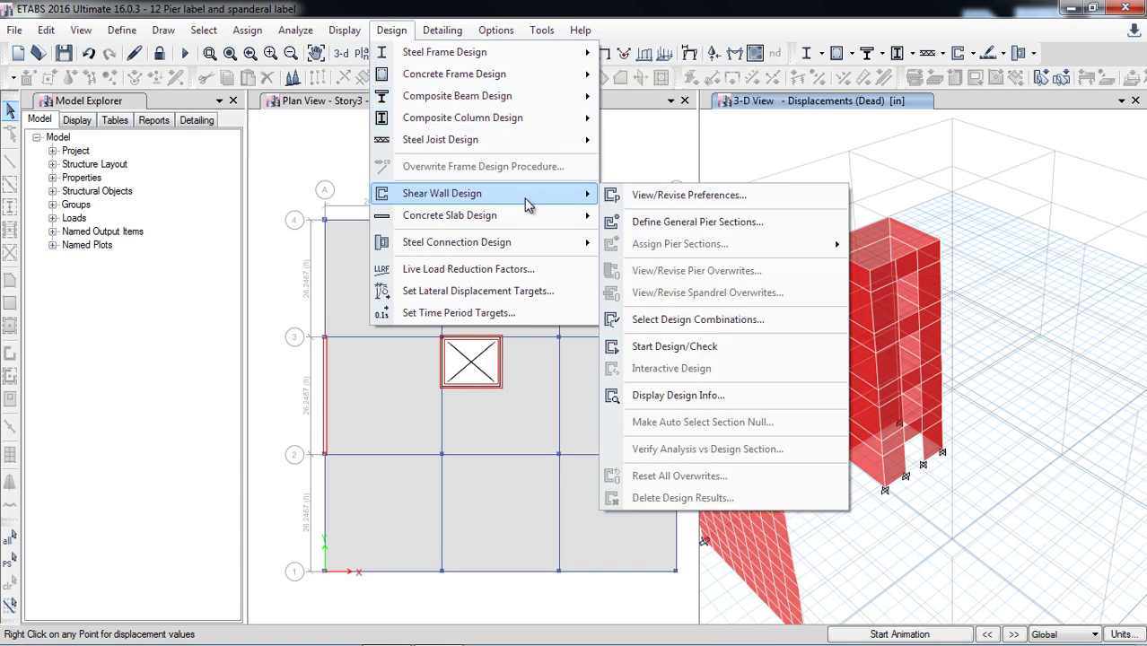
left_click(682, 350)
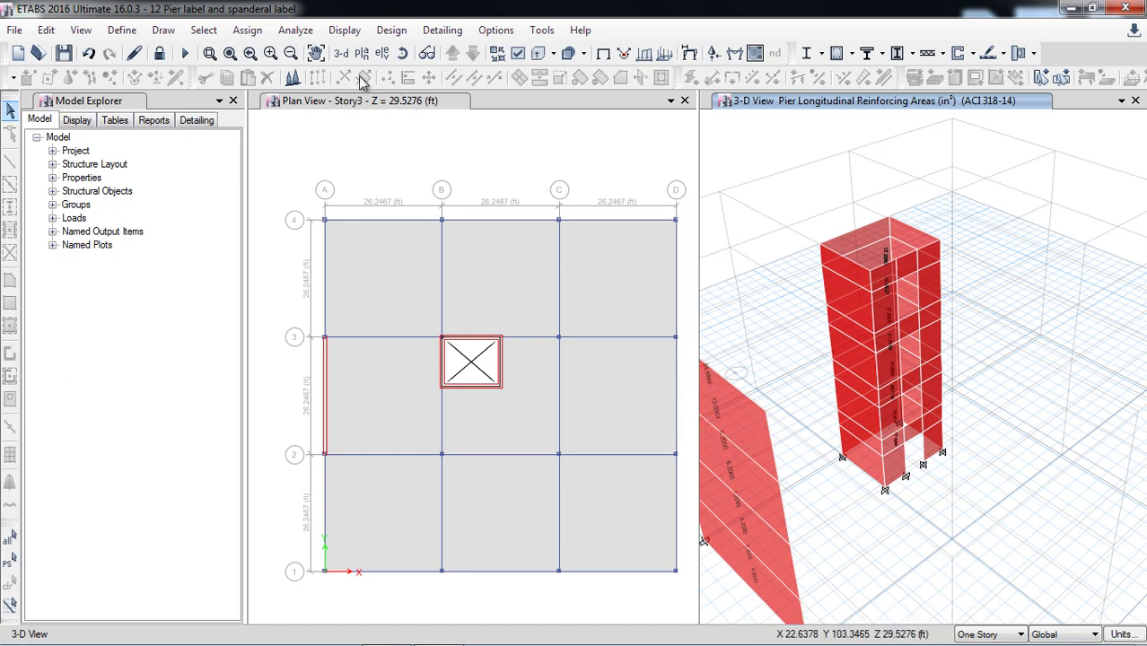
Examine the Story4 pier design details of the planar wall P1, including the required rebar area, and close the report
left_click(316, 53)
left_click_drag(846, 506, 883, 470)
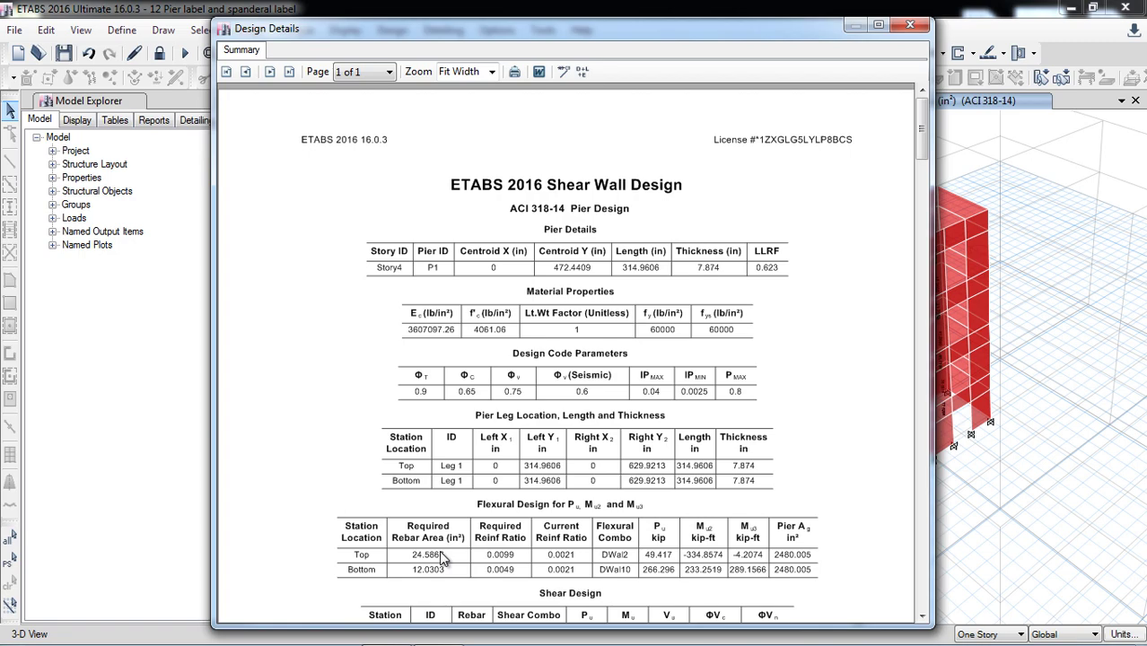
mouse_move(922, 136)
left_mouse_down()
mouse_move(923, 319)
mouse_move(901, 441)
mouse_move(894, 370)
mouse_move(912, 126)
left_mouse_up()
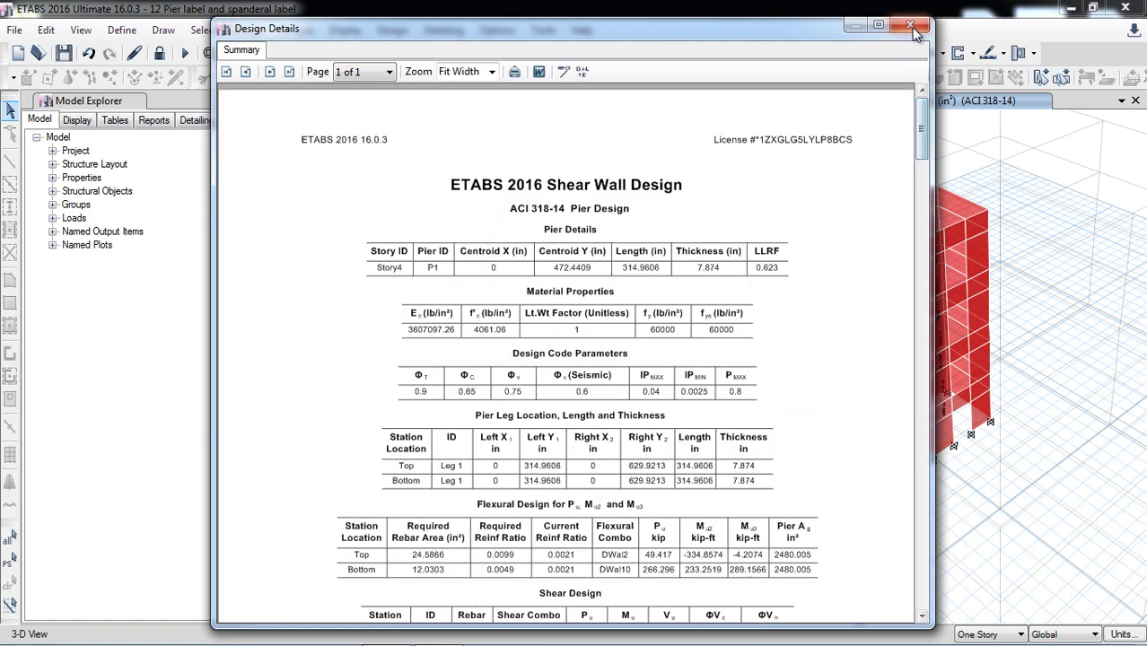
left_click(911, 27)
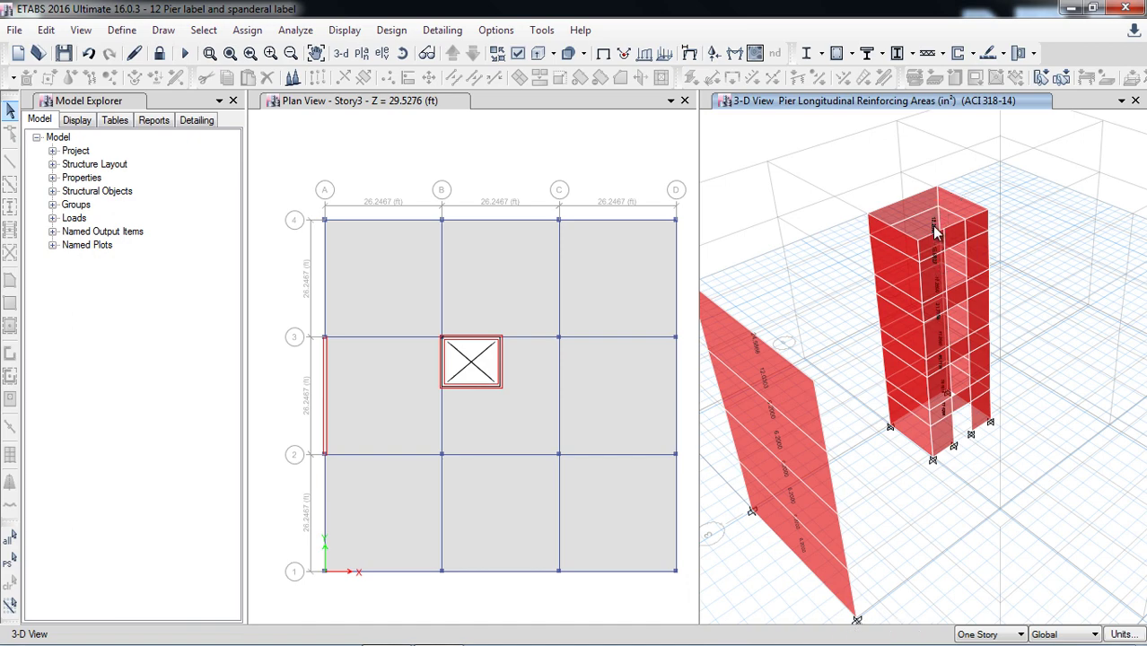
Examine the Story4 pier design details of the core wall, keeping the report beside the 3-D model
scroll(948, 262, "up", 5)
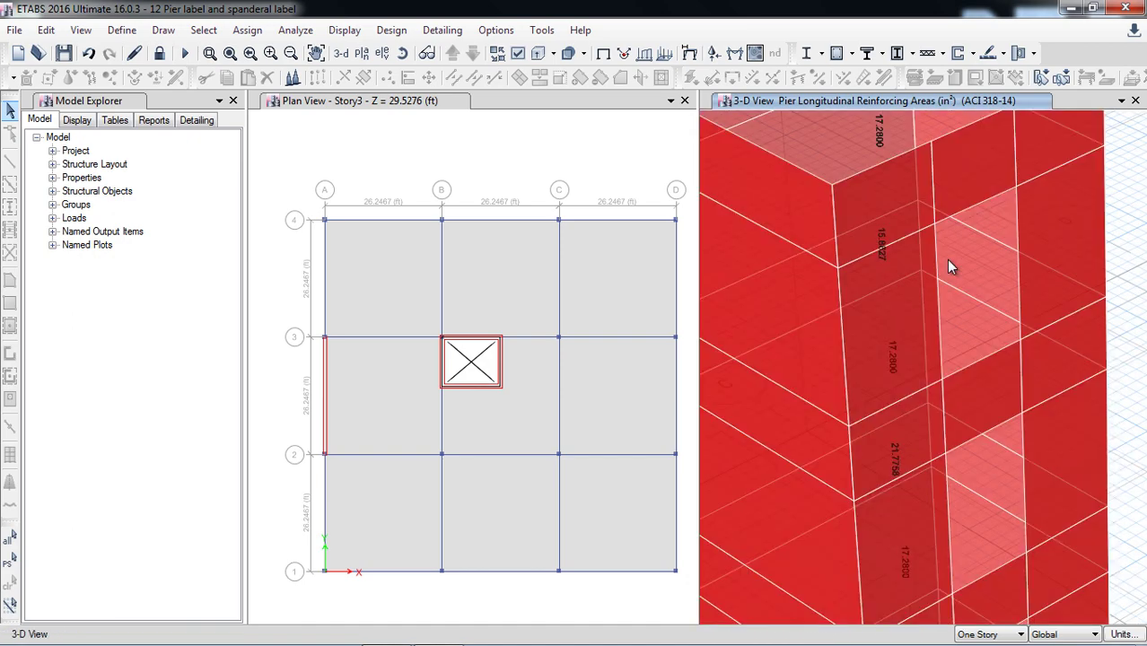
scroll(949, 263, "down", 5)
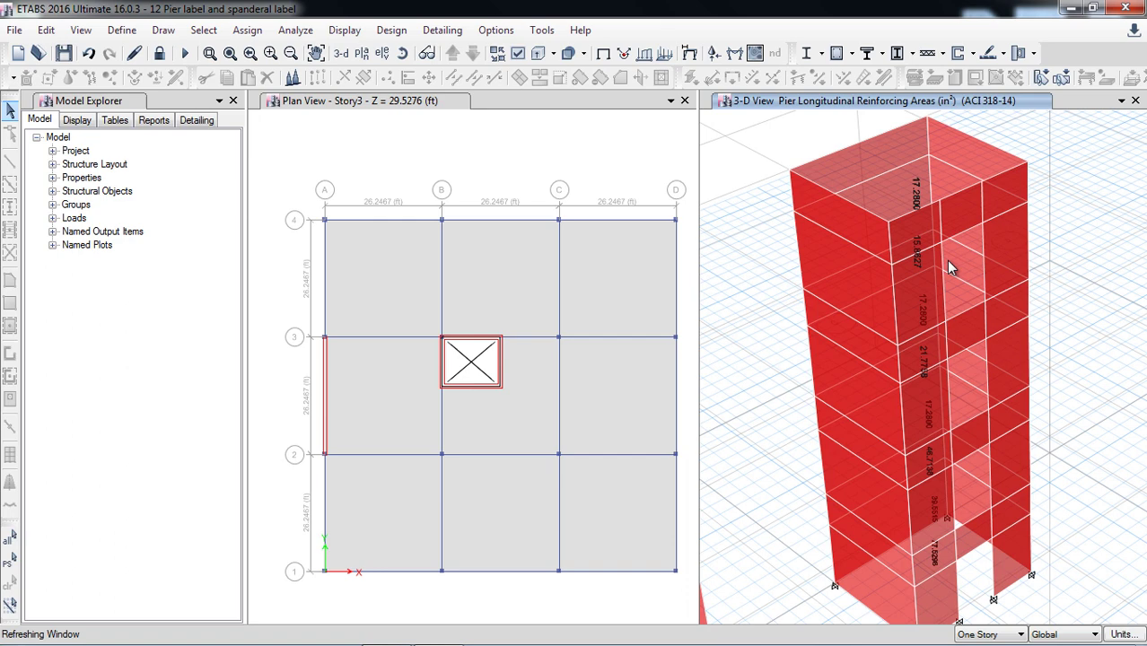
right_click(903, 194)
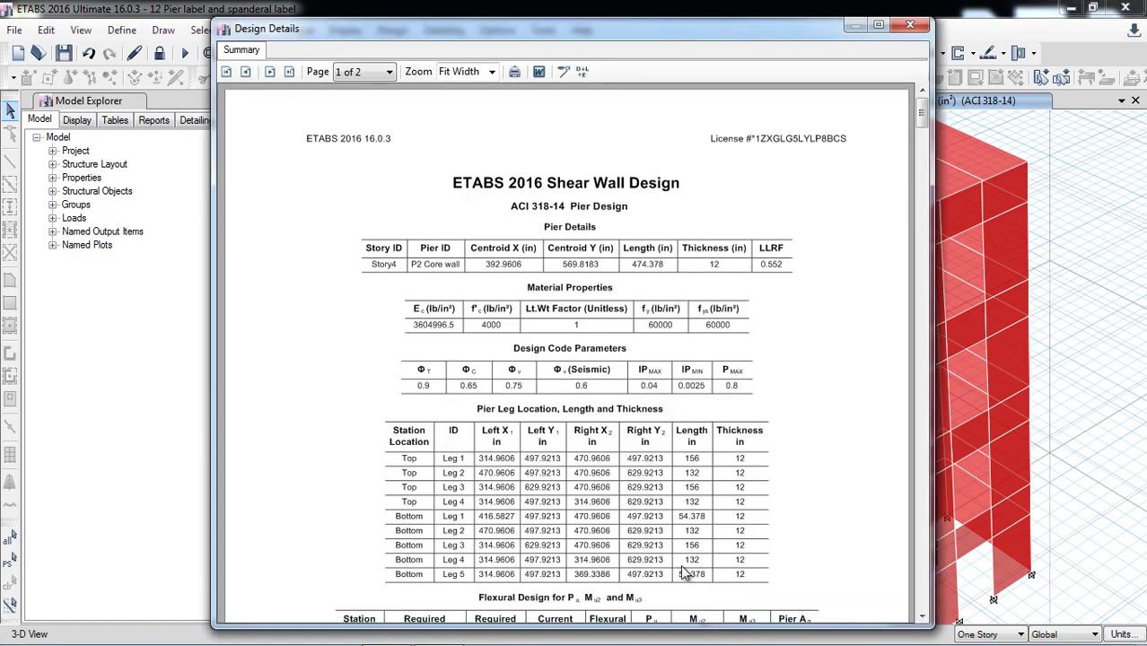
left_click_drag(756, 32, 587, 59)
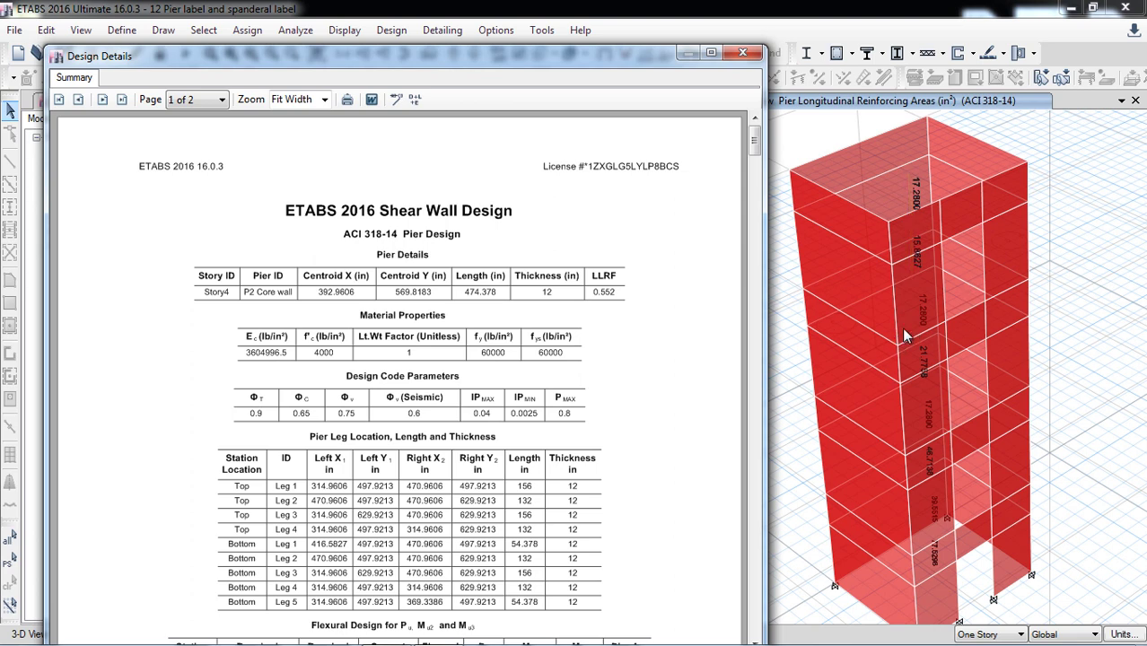
Examine the pier leg locations and flexural design table in the core wall's Story4 report, and close the report
left_click(757, 202)
scroll(756, 202, "down", 3)
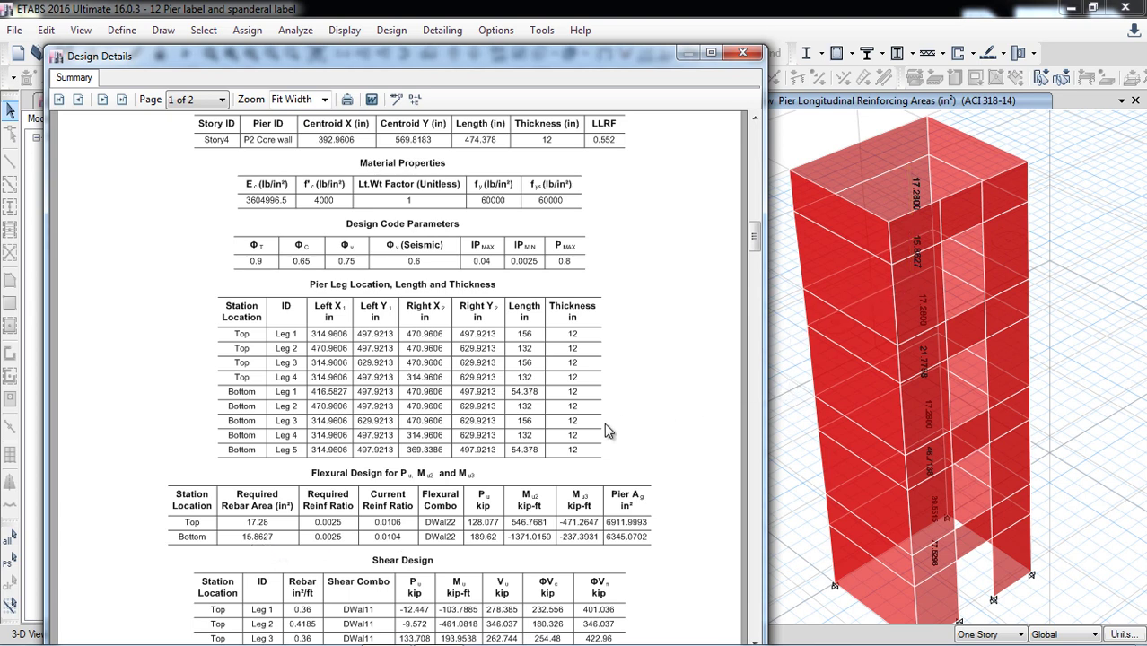
left_click(743, 53)
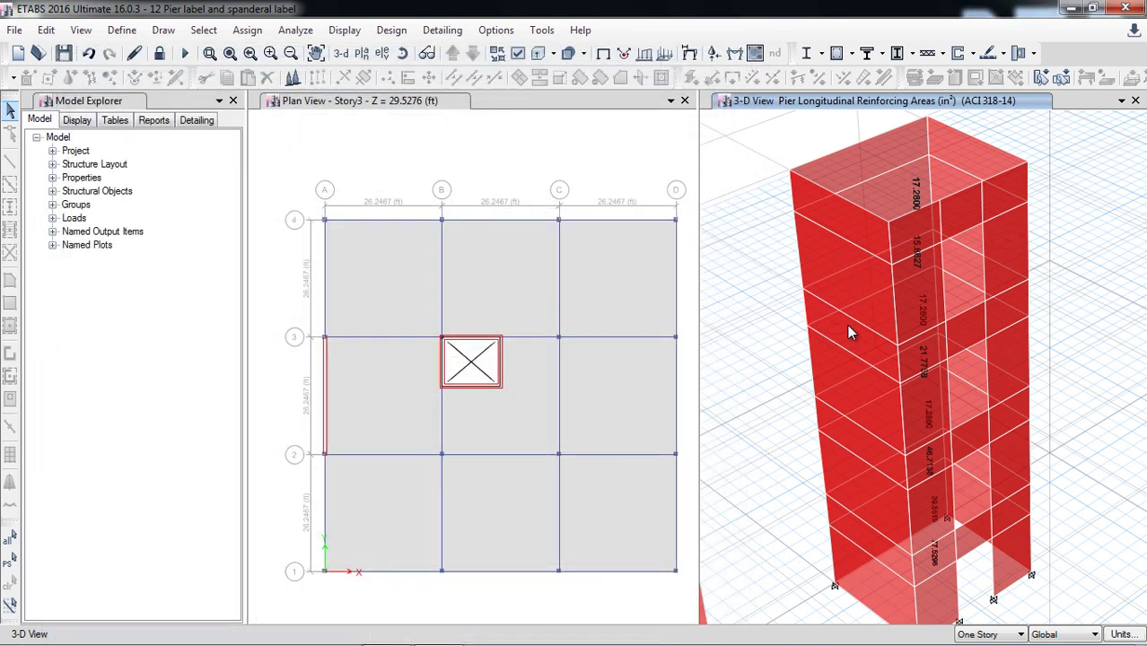
mouse_move(905, 336)
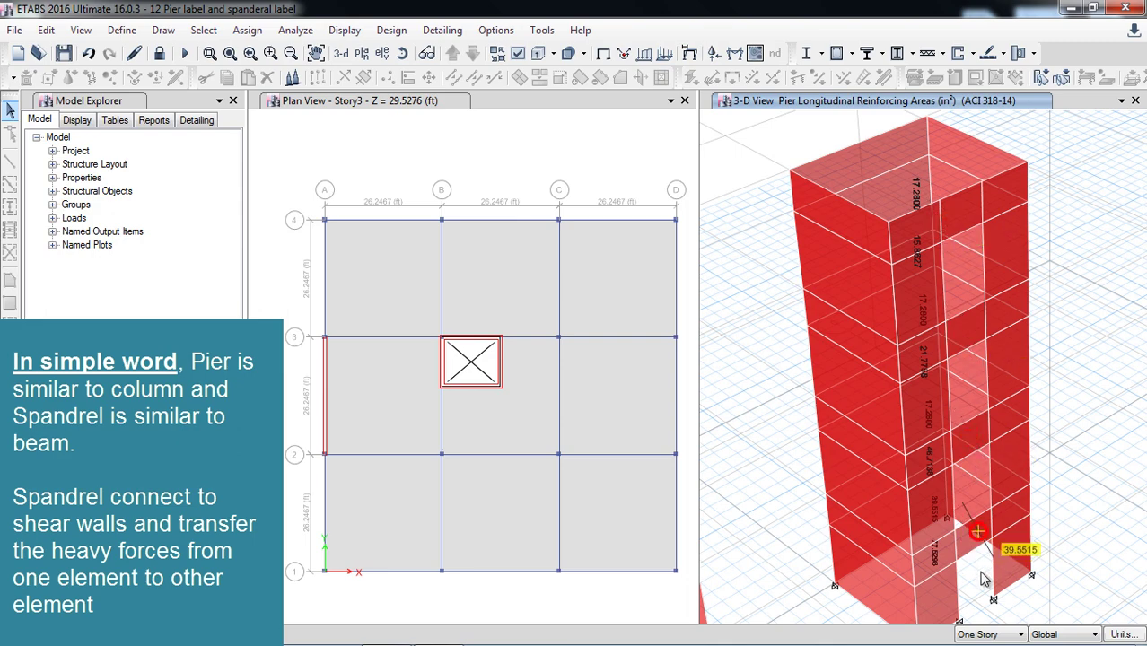
Define the additional spandrel labels S3 and S4
left_click(122, 29)
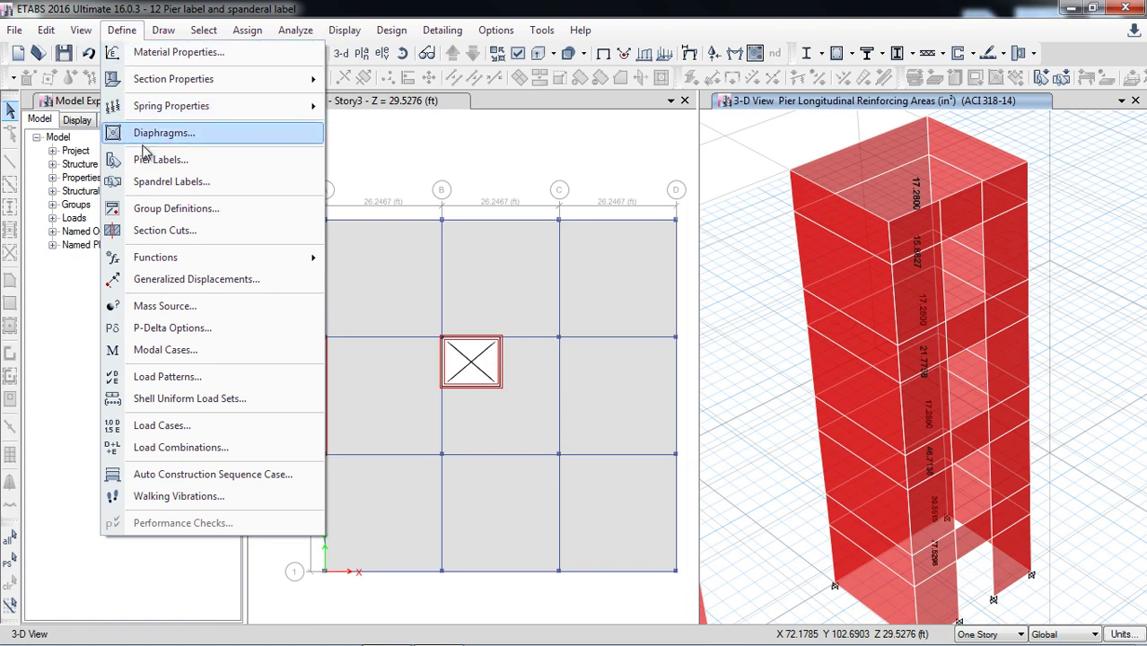
left_click(180, 184)
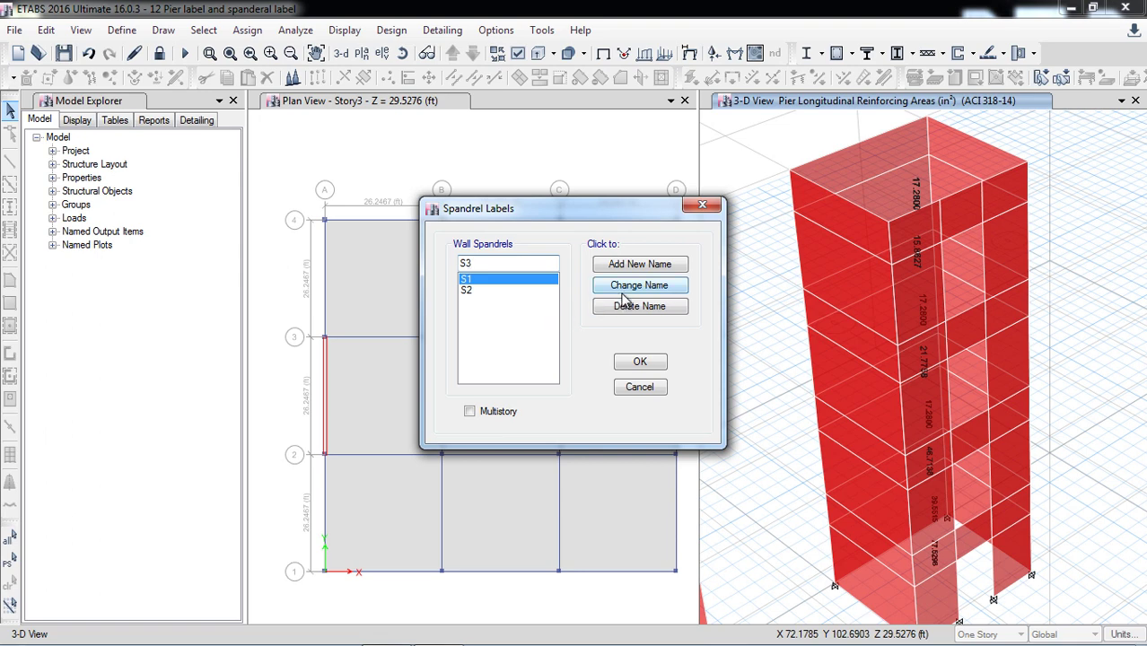
left_click(637, 264)
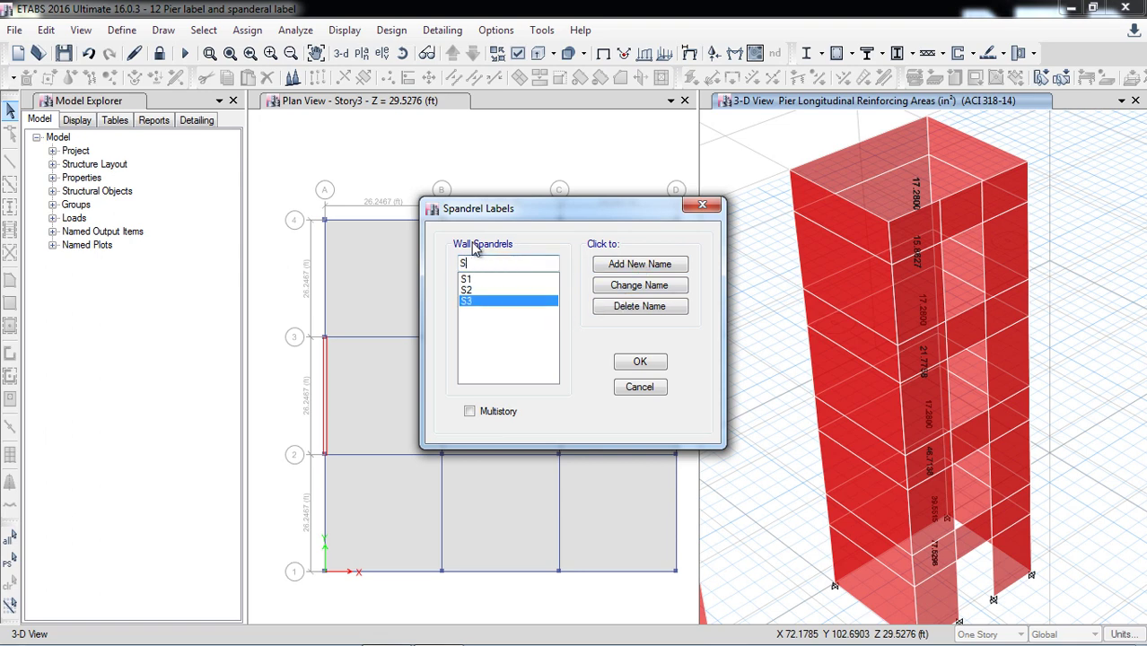
left_click(615, 265)
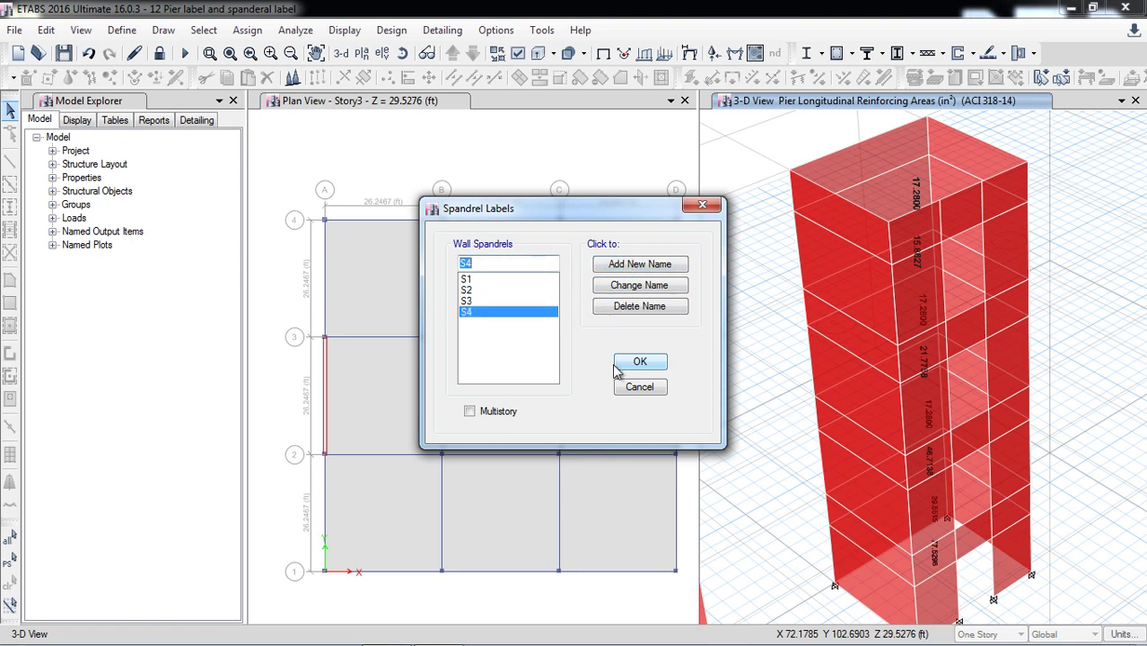
left_click(623, 366)
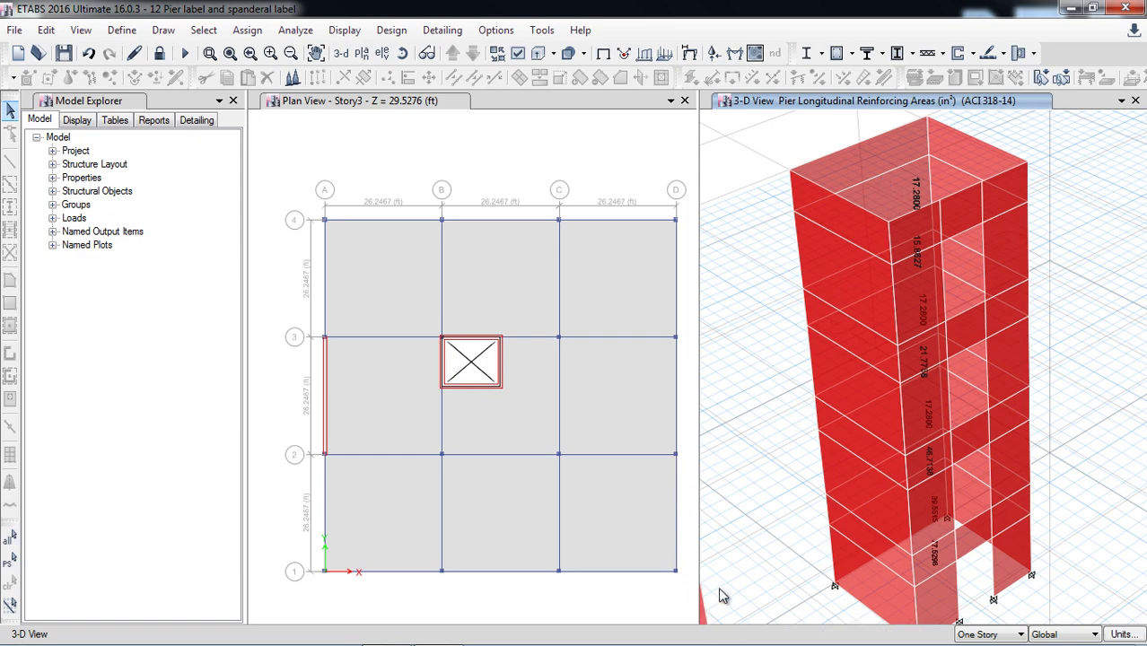
Unlock the model and accept deleting its analysis results
scroll(759, 538, "down", 2)
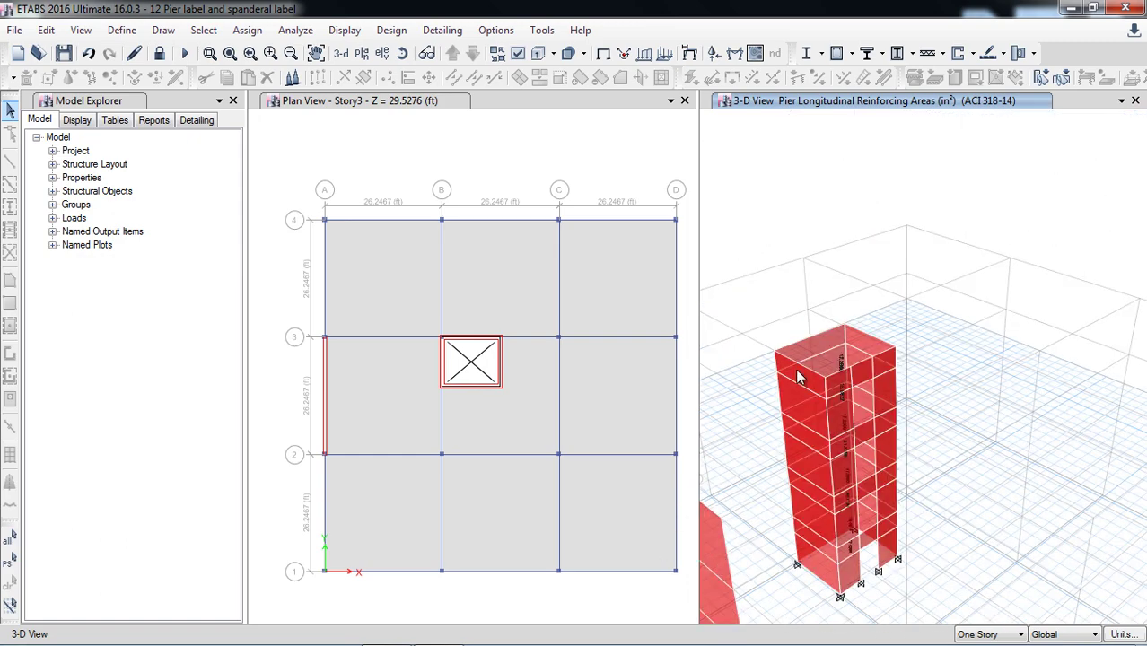
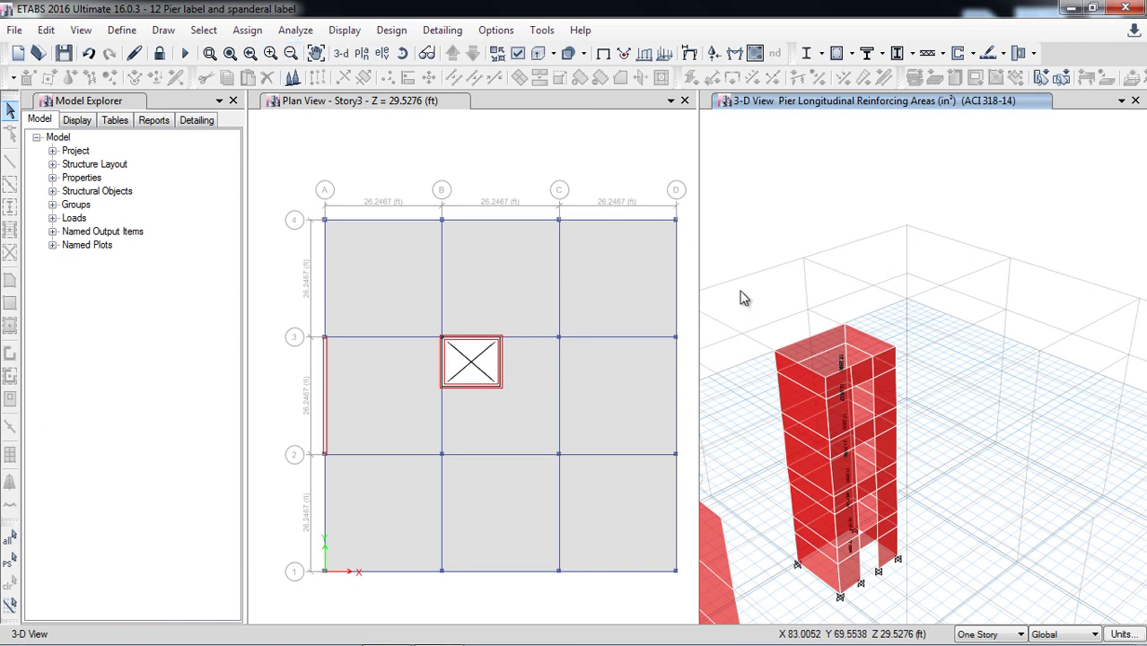
scroll(839, 324, "up", 5)
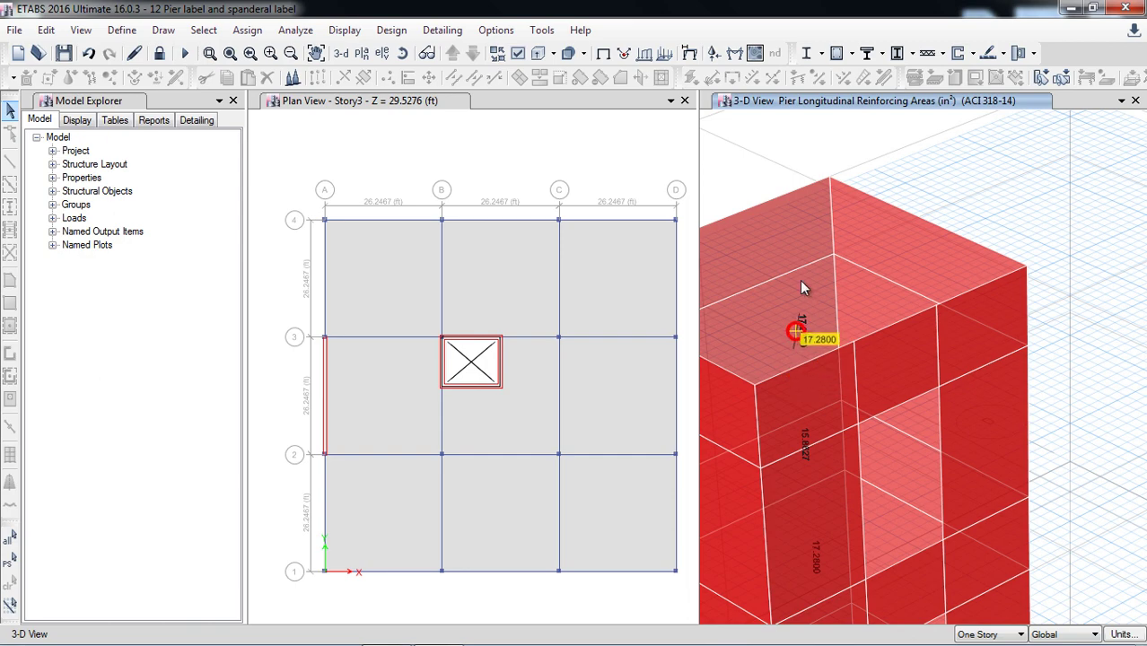
scroll(869, 257, "down", 4)
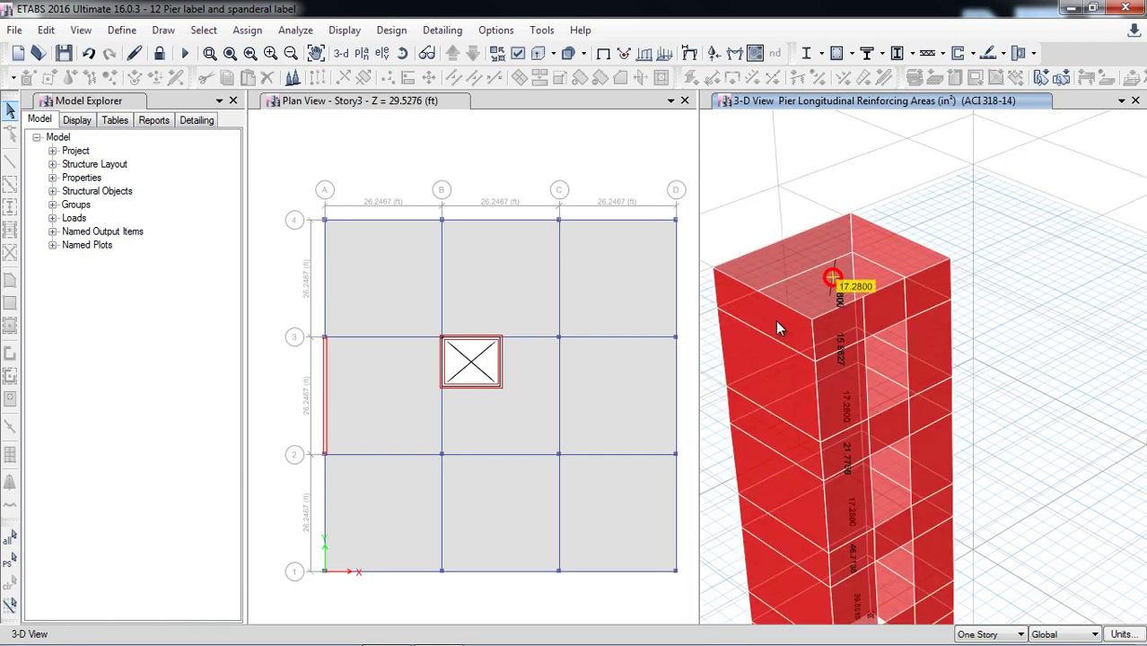
left_click(160, 54)
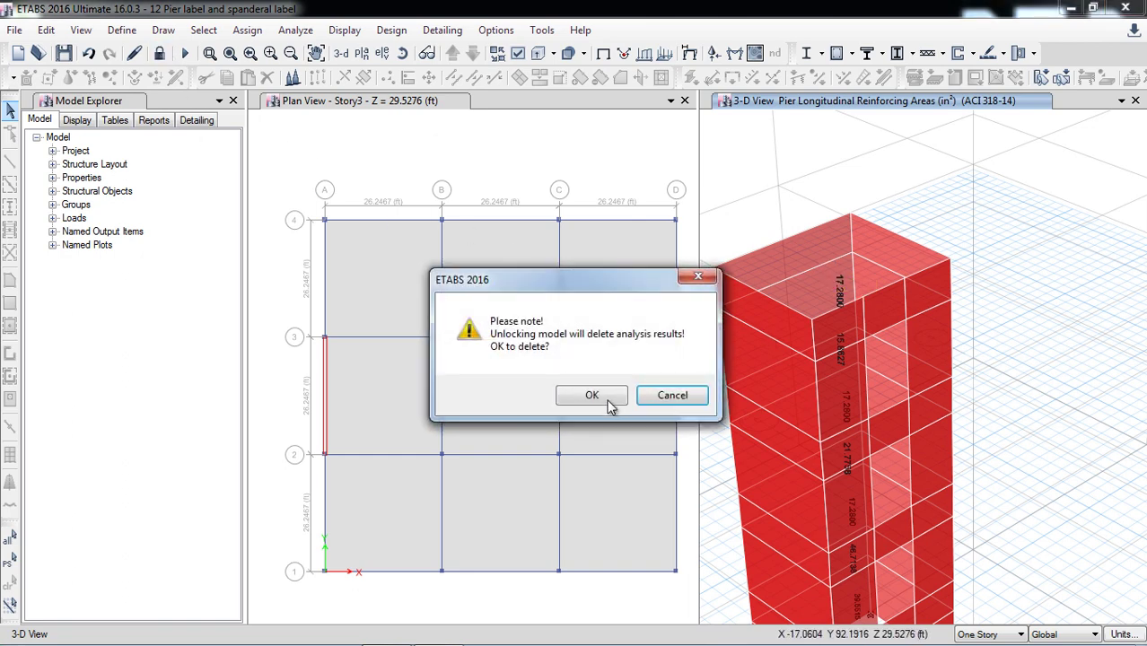
left_click(595, 396)
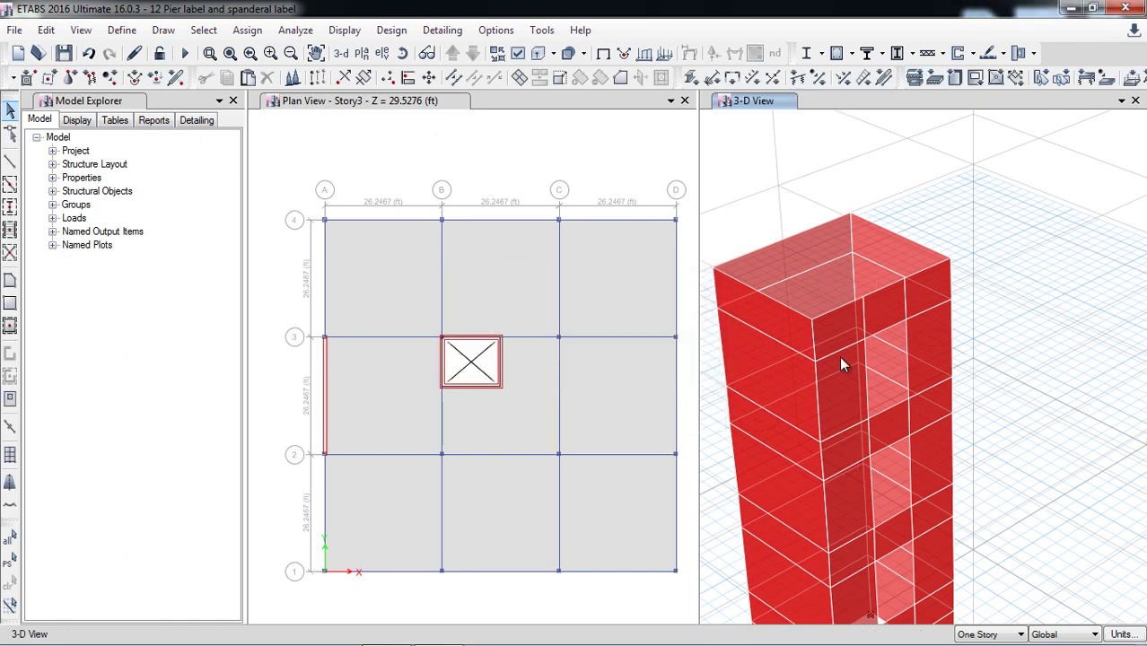
Assign auto rectangular meshing with a 3 ft maximum mesh size to the grid line B core wall panel just below the top strip
left_click(779, 382)
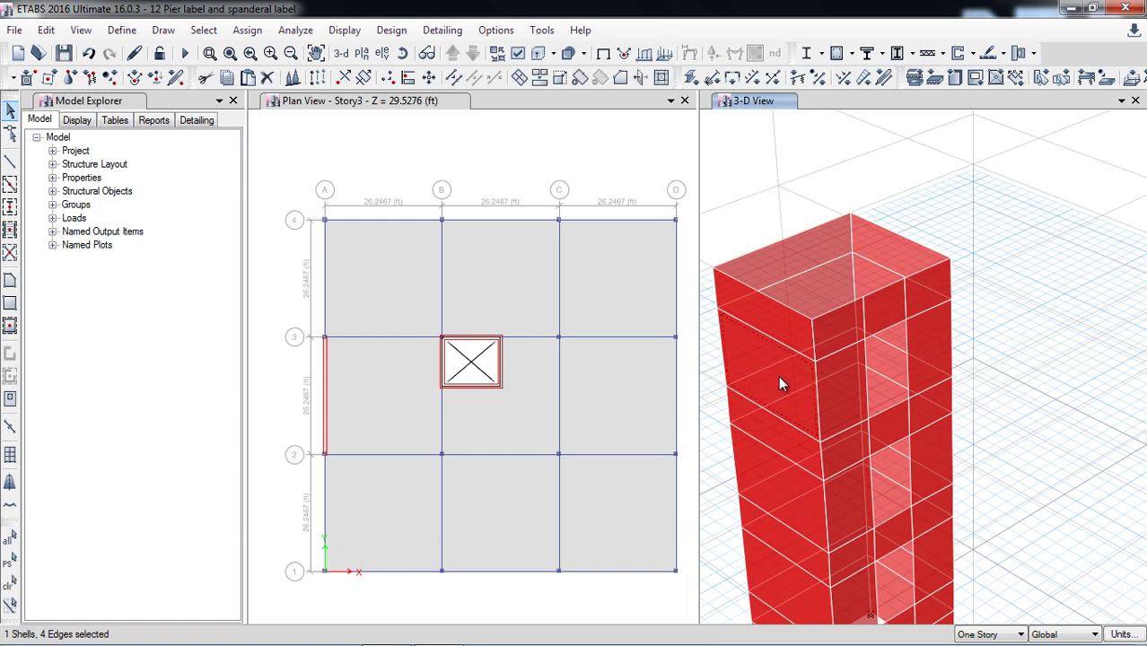
left_click(247, 29)
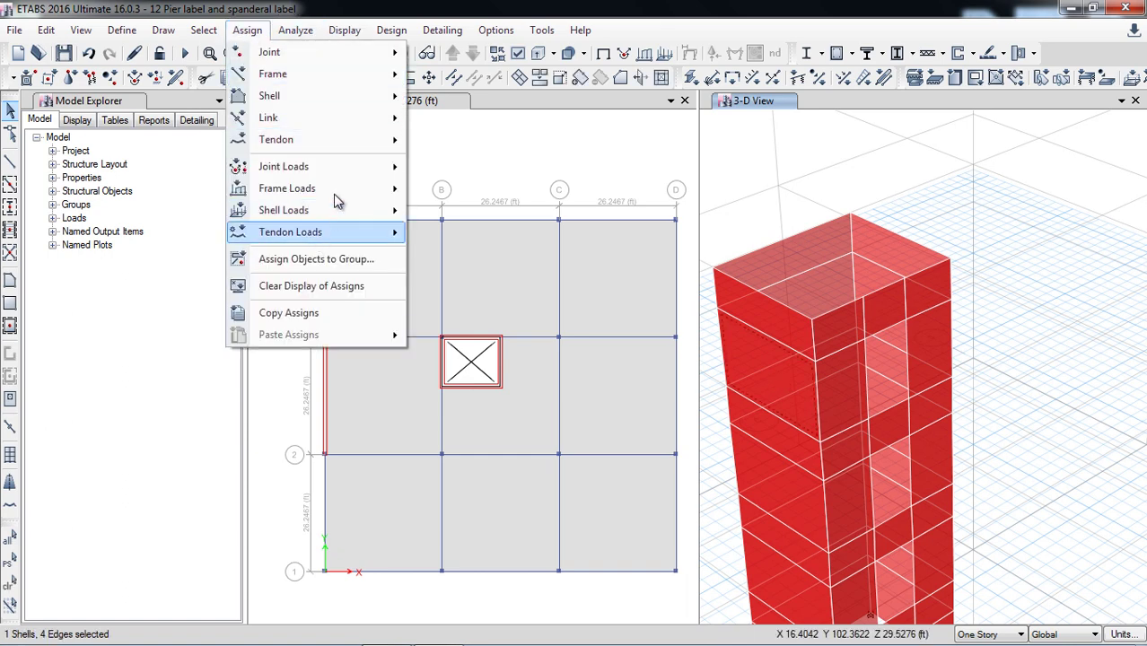
mouse_move(358, 100)
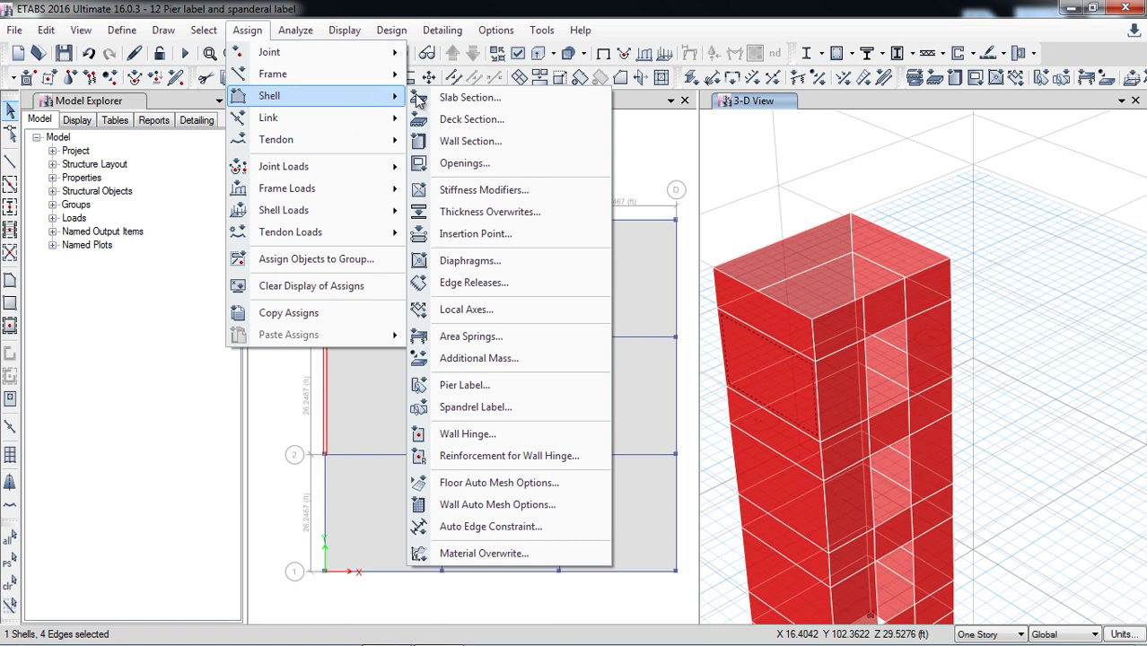
left_click(530, 505)
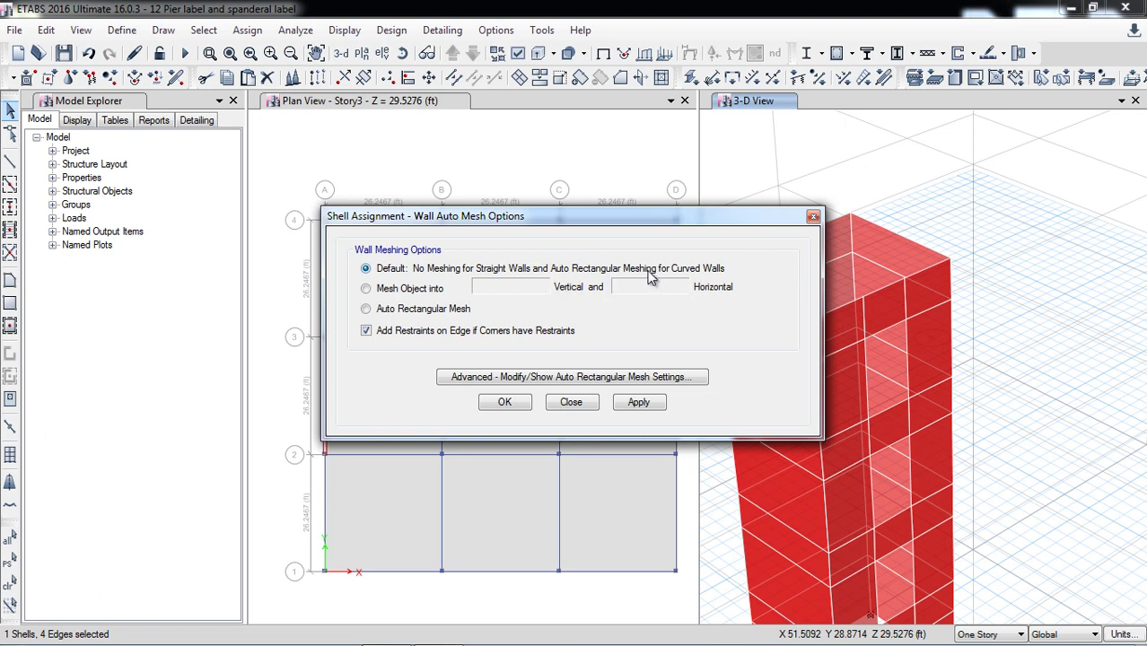
left_click(406, 308)
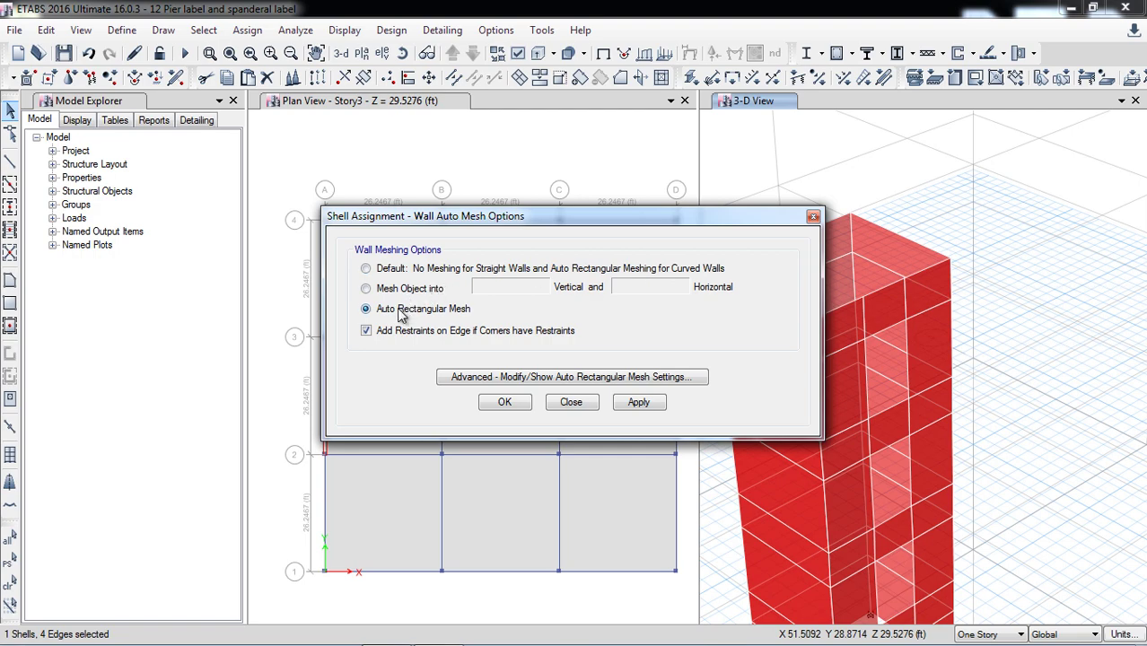
left_click(528, 378)
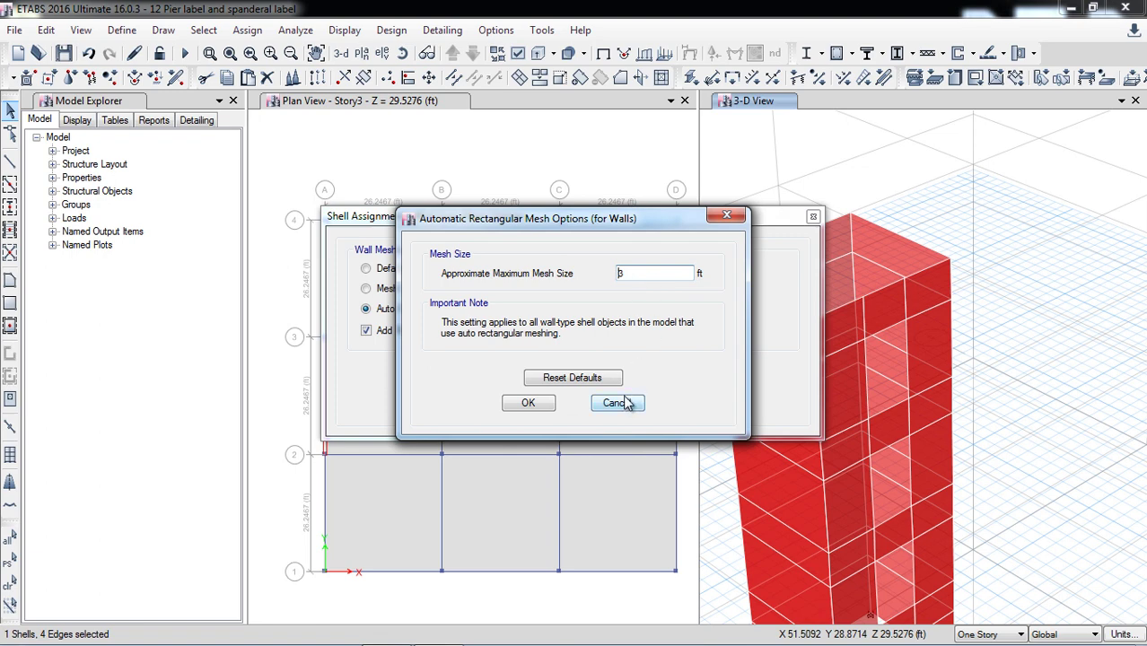
left_click(541, 409)
left_click(634, 406)
left_click(508, 404)
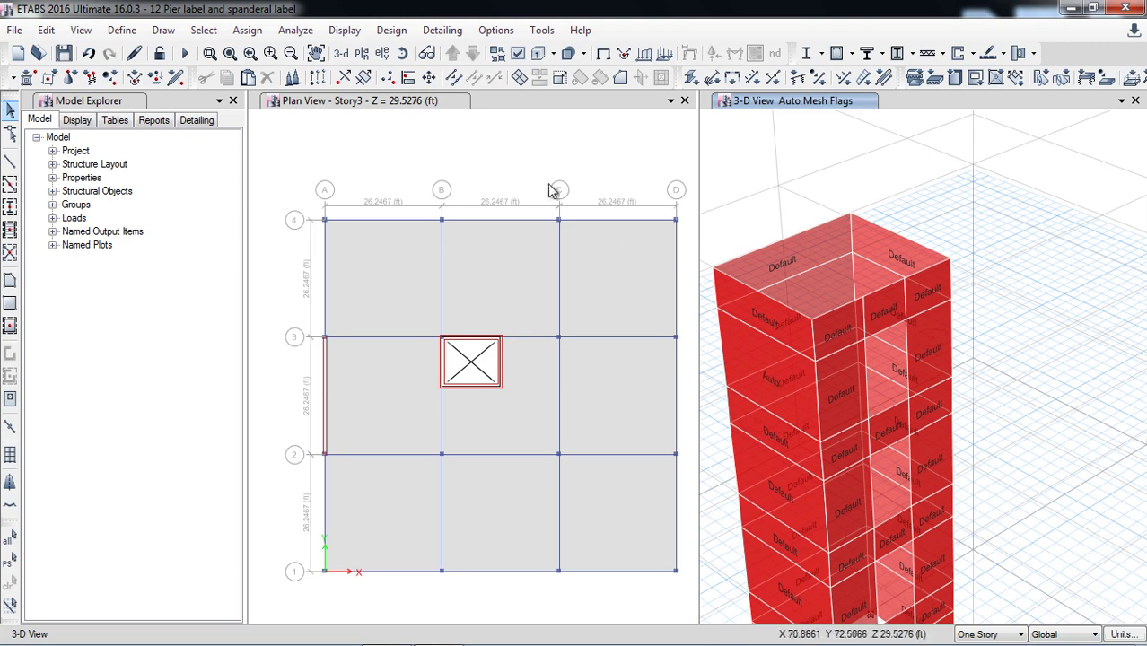
Display the shell analysis mesh in the 3-D view
left_click(519, 55)
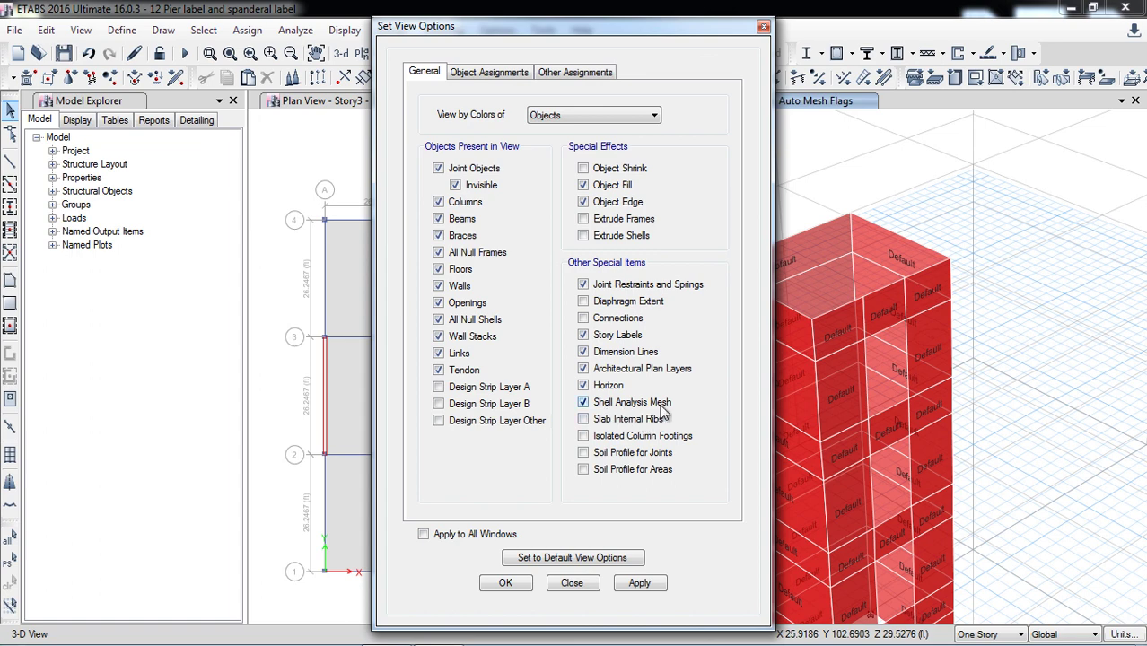
left_click(632, 585)
left_click(502, 585)
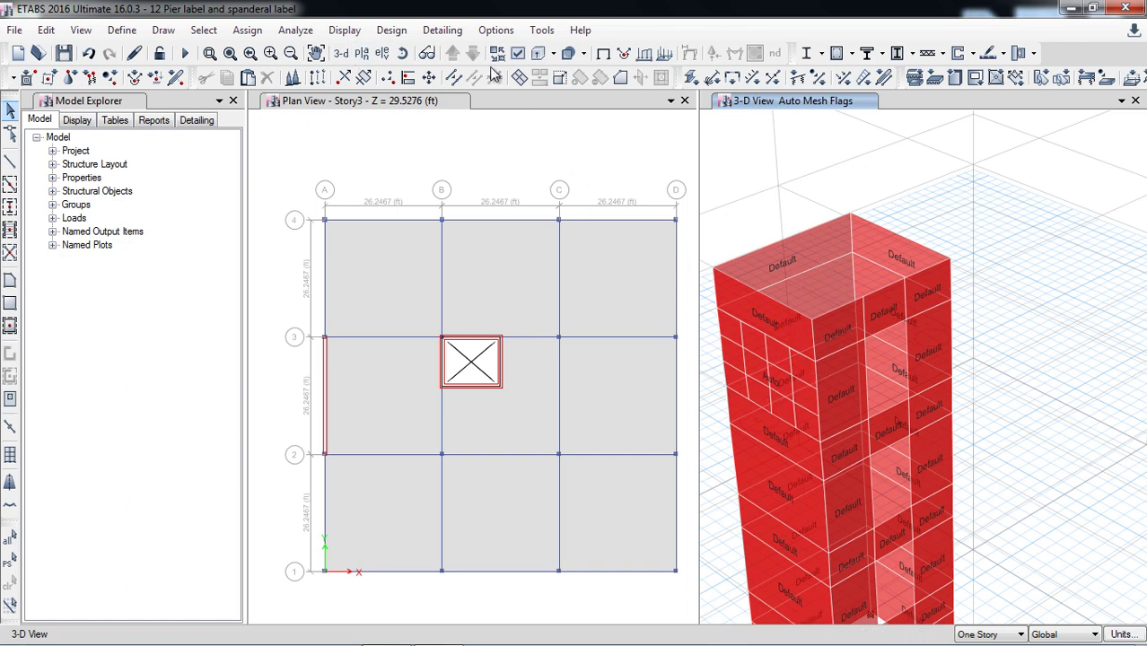
Switch the 3-D view to the Story4 plan, framed on the core wall
left_click(361, 53)
left_click(635, 507)
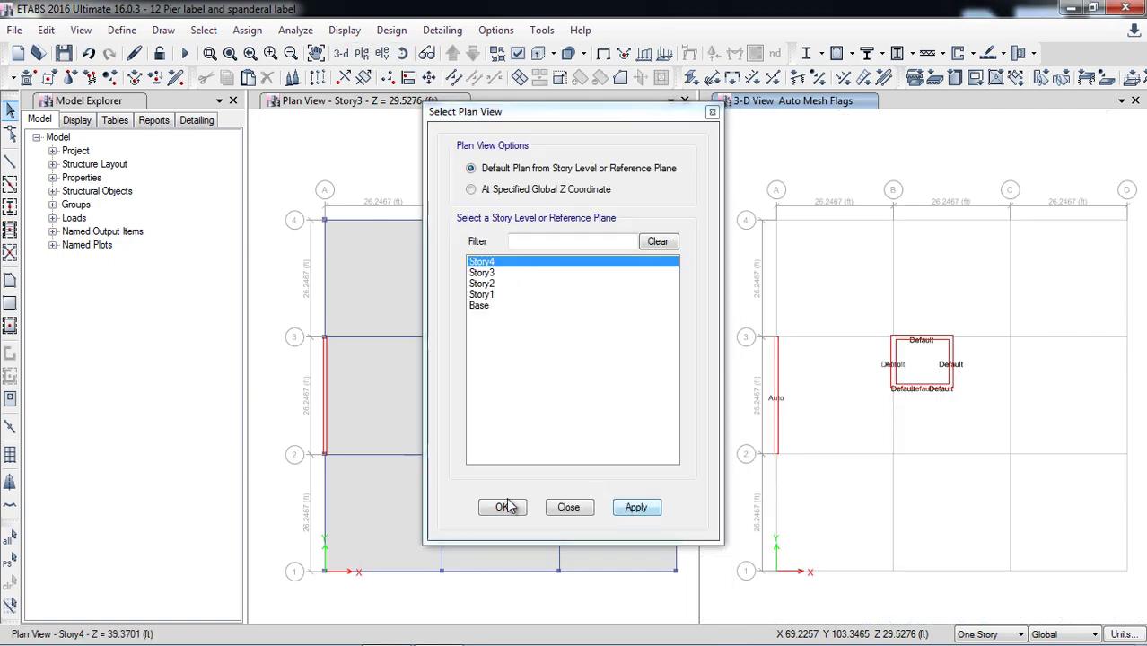
left_click(508, 505)
scroll(943, 341, "up", 5)
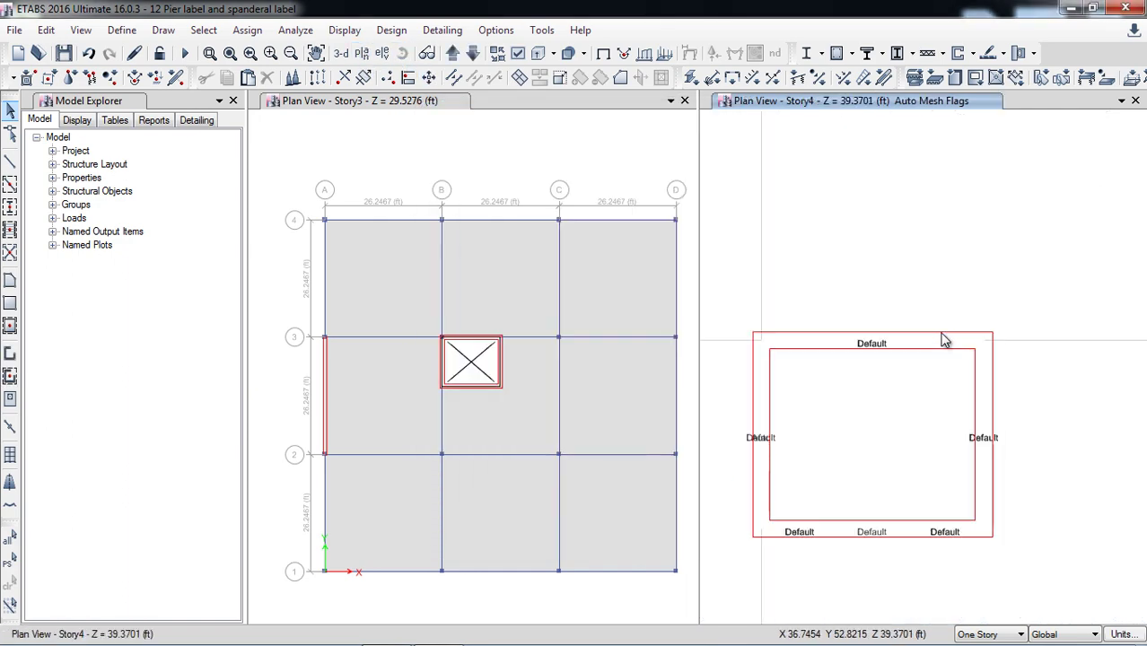
Define the pier labels P2, P3, P4, P5 and P6 in addition to the existing ones
left_click(122, 30)
left_click(198, 161)
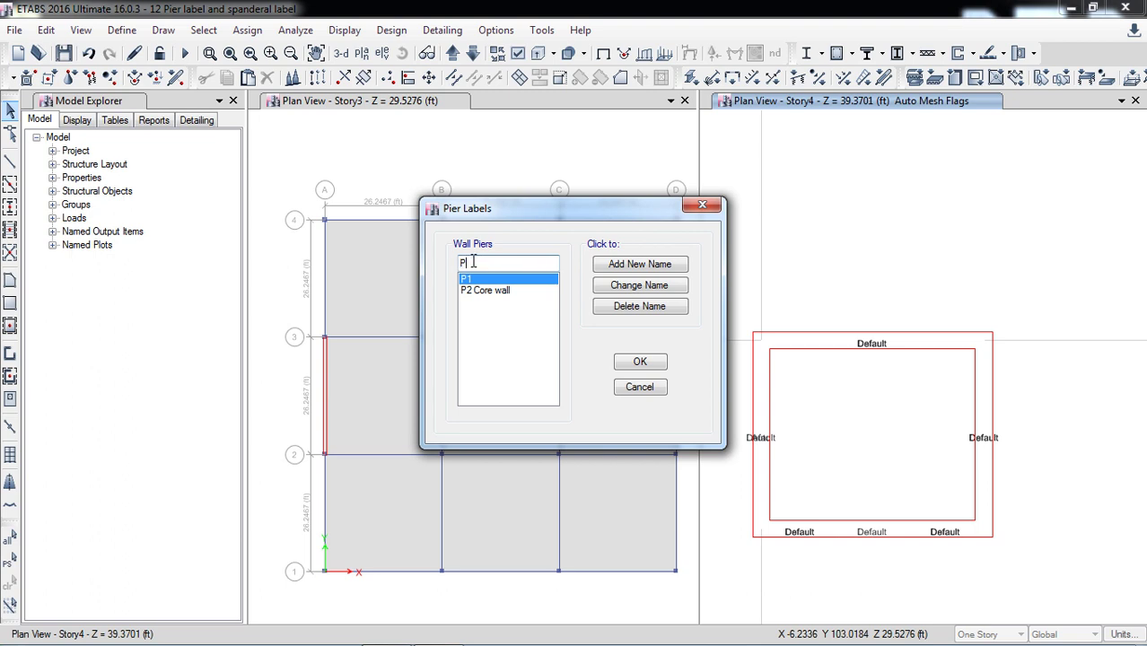
left_click(600, 267)
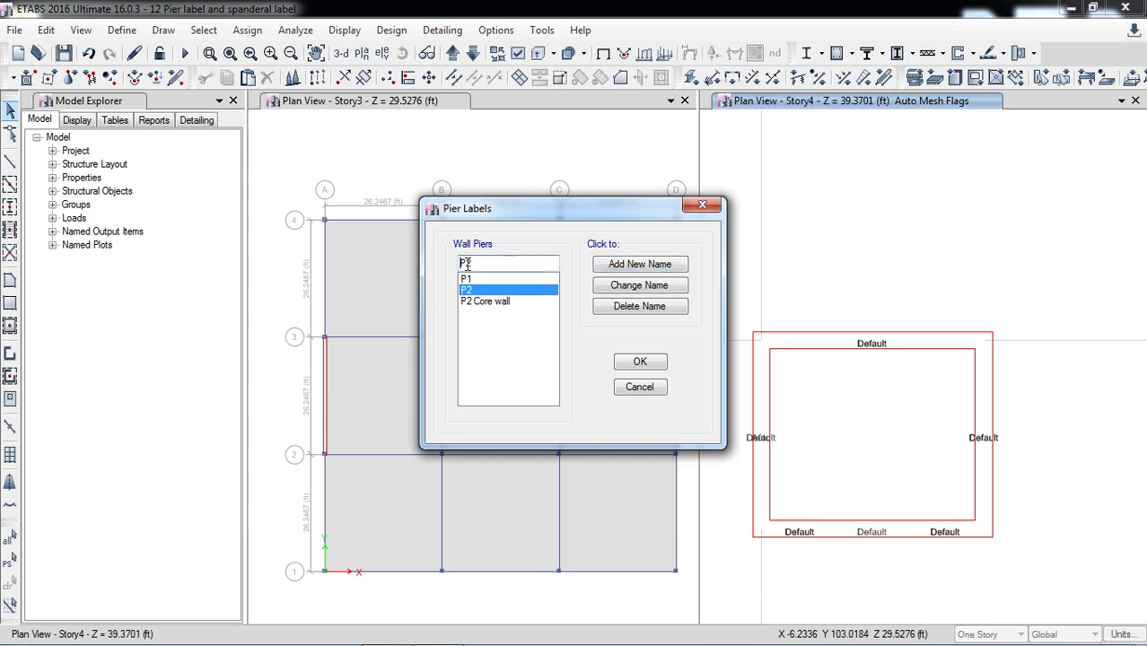
left_click(623, 267)
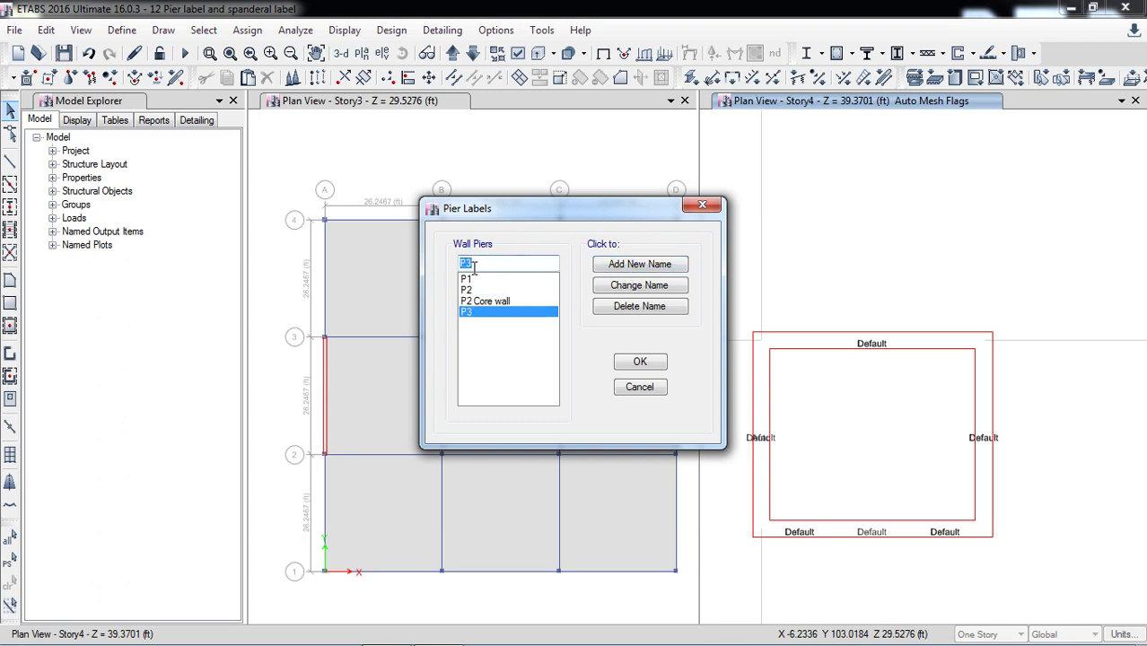
left_click(601, 272)
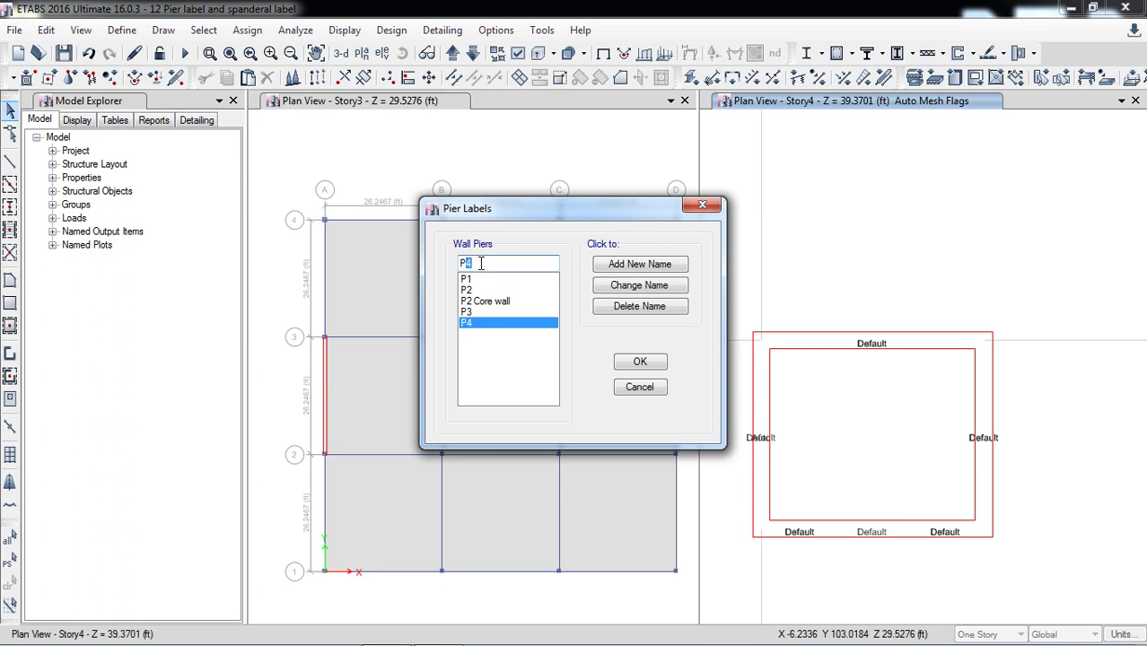
left_click(640, 265)
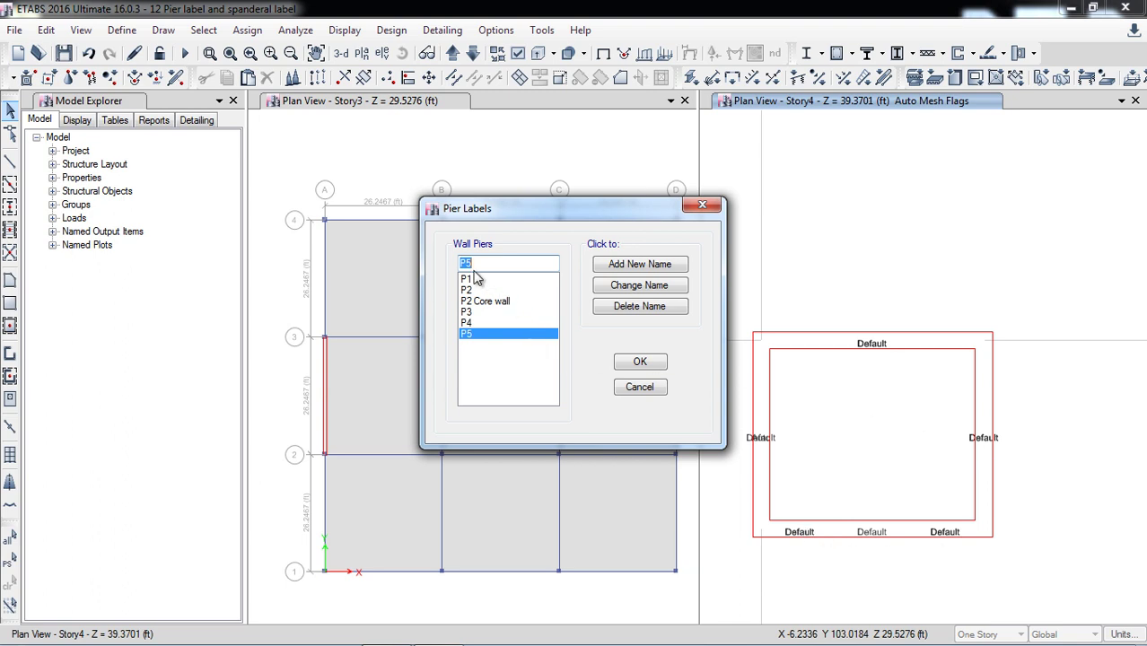
type("6")
left_click(621, 269)
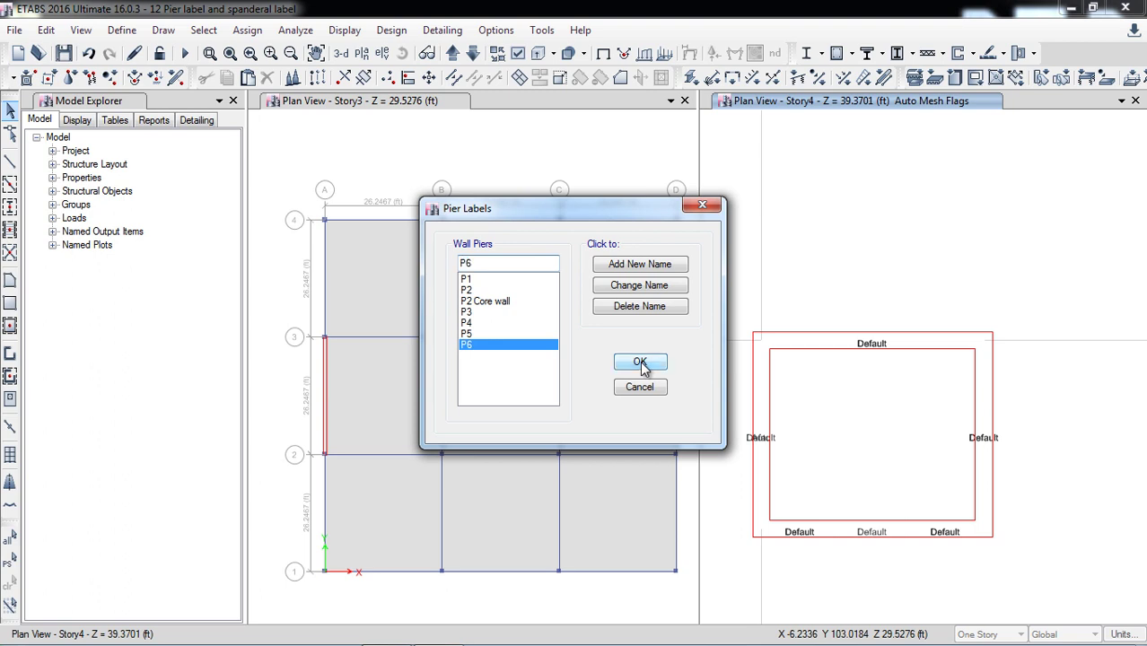
left_click(640, 363)
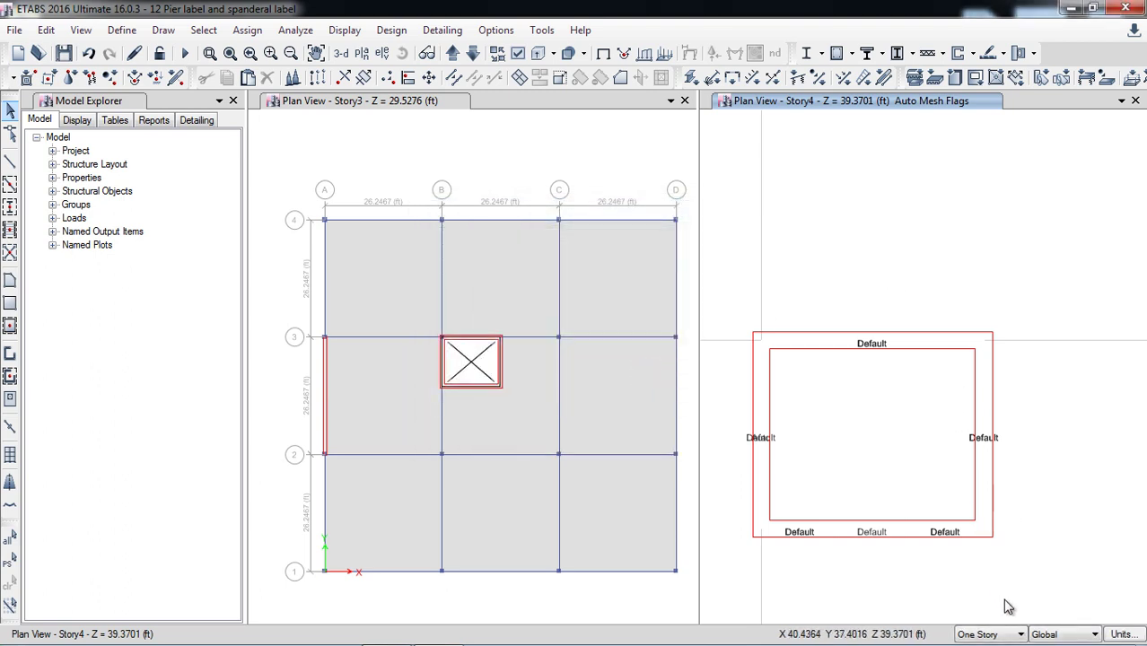
With the selection applied to all stories, assign pier label P2 to the core wall's side along grid line 3
left_click(985, 634)
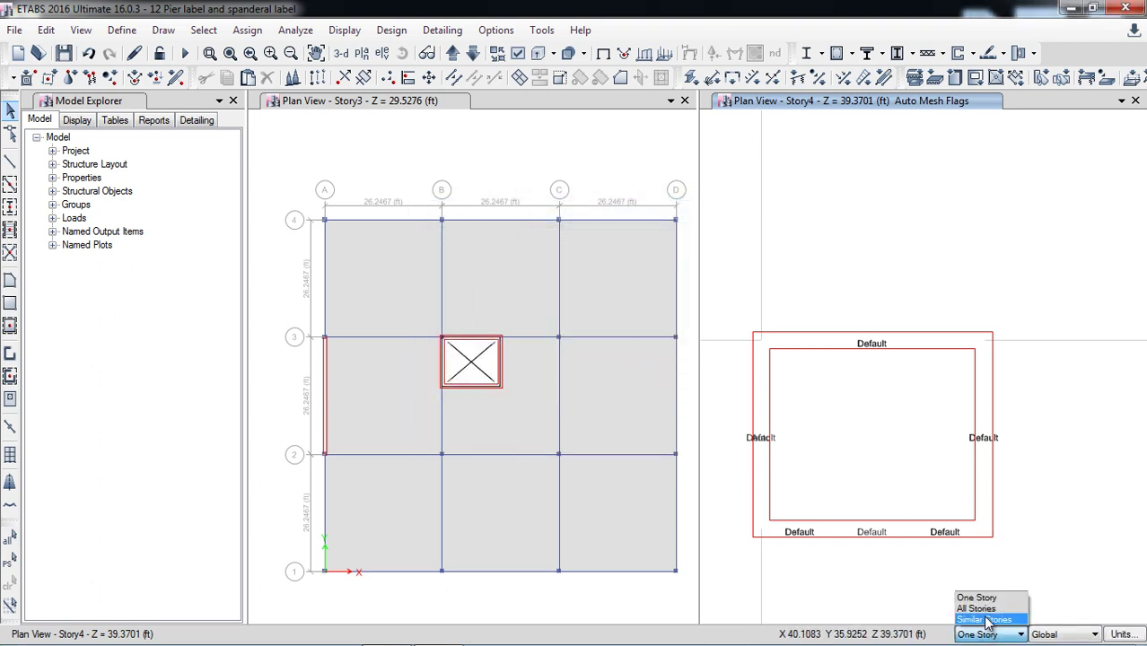
left_click(977, 609)
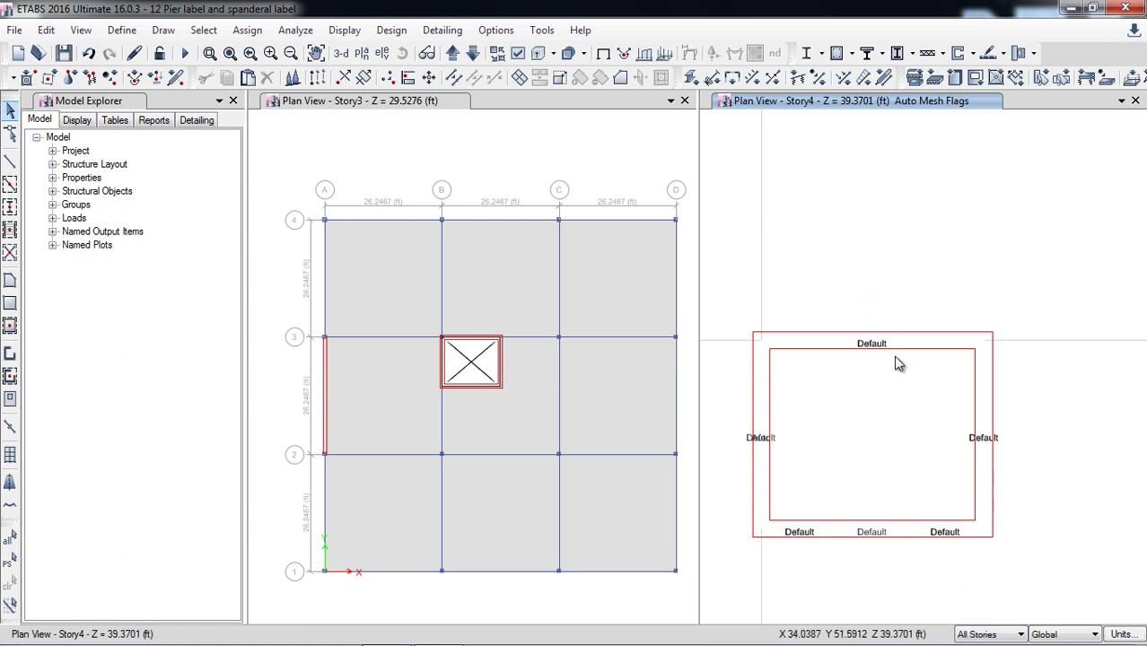
left_click_drag(731, 291, 1018, 364)
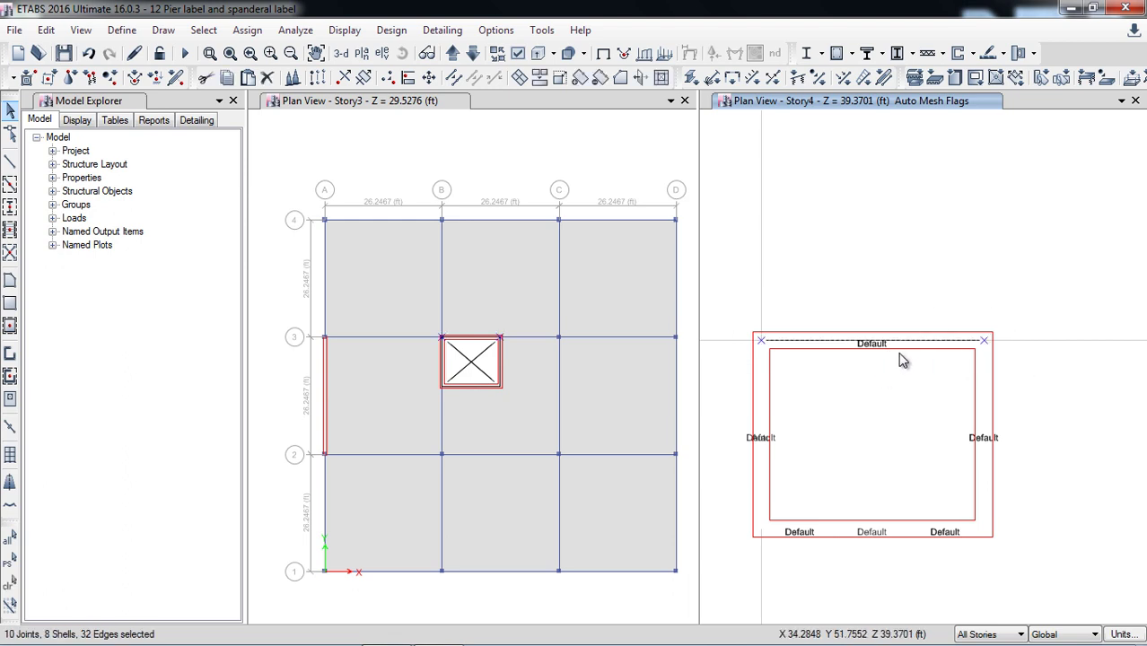
left_click(248, 29)
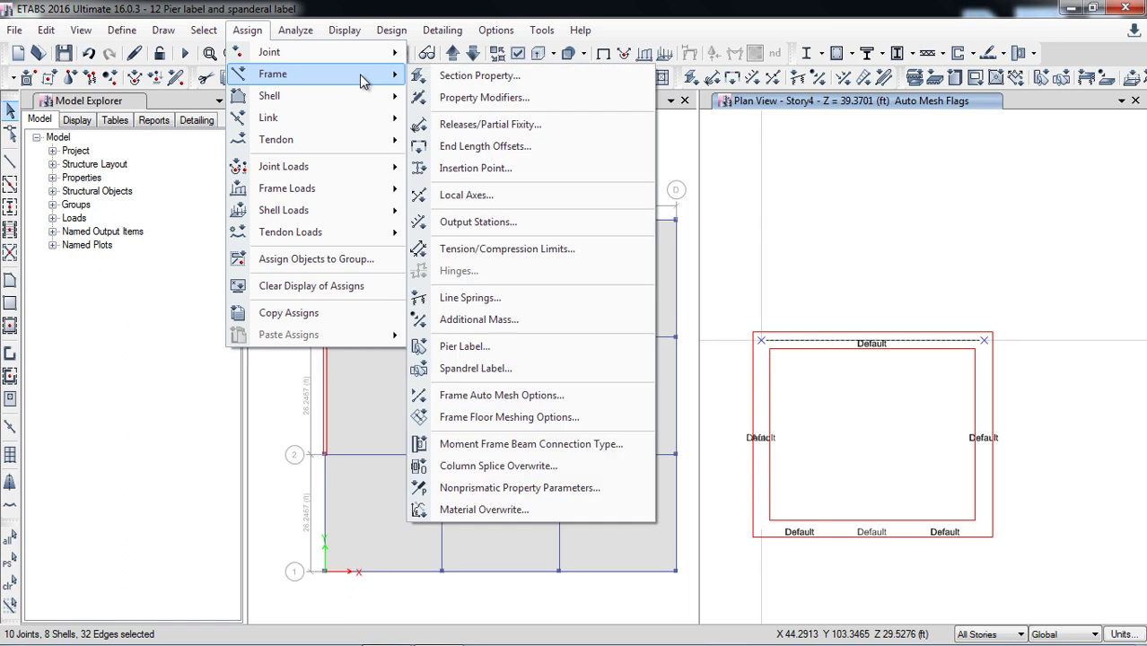
mouse_move(384, 103)
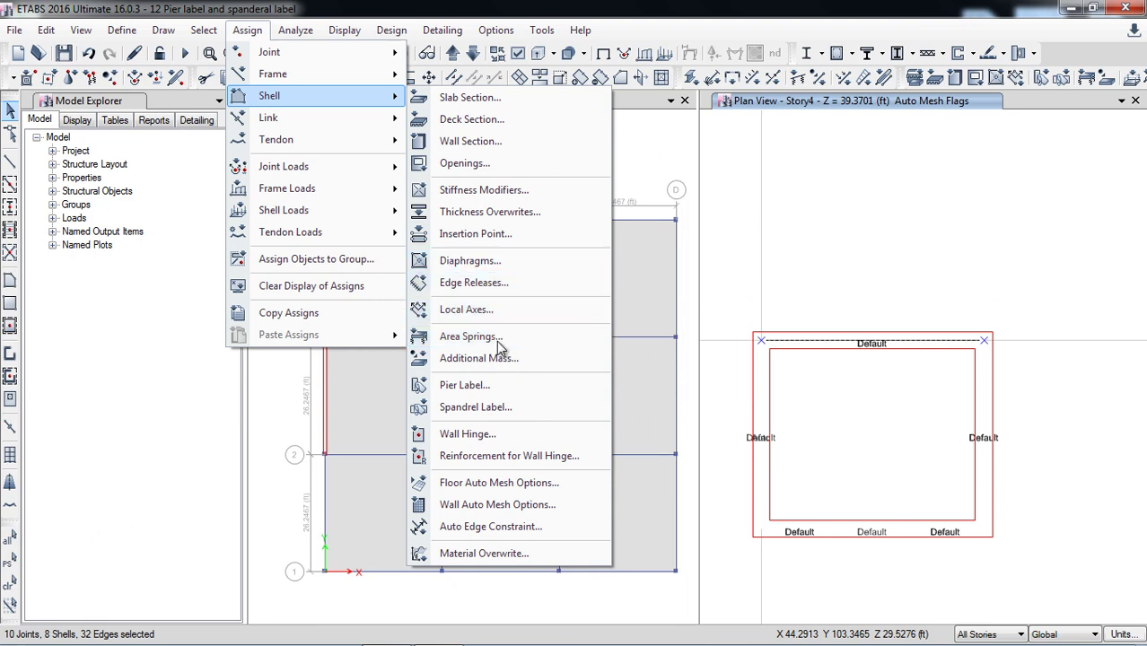
left_click(495, 385)
left_click(494, 209)
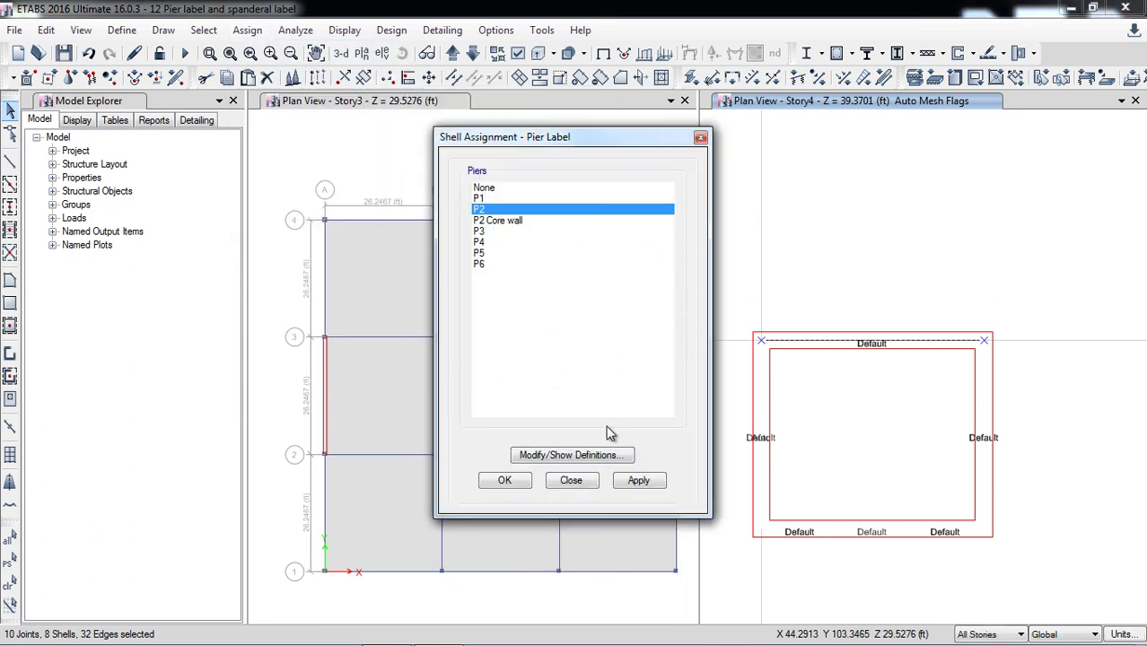
left_click(637, 483)
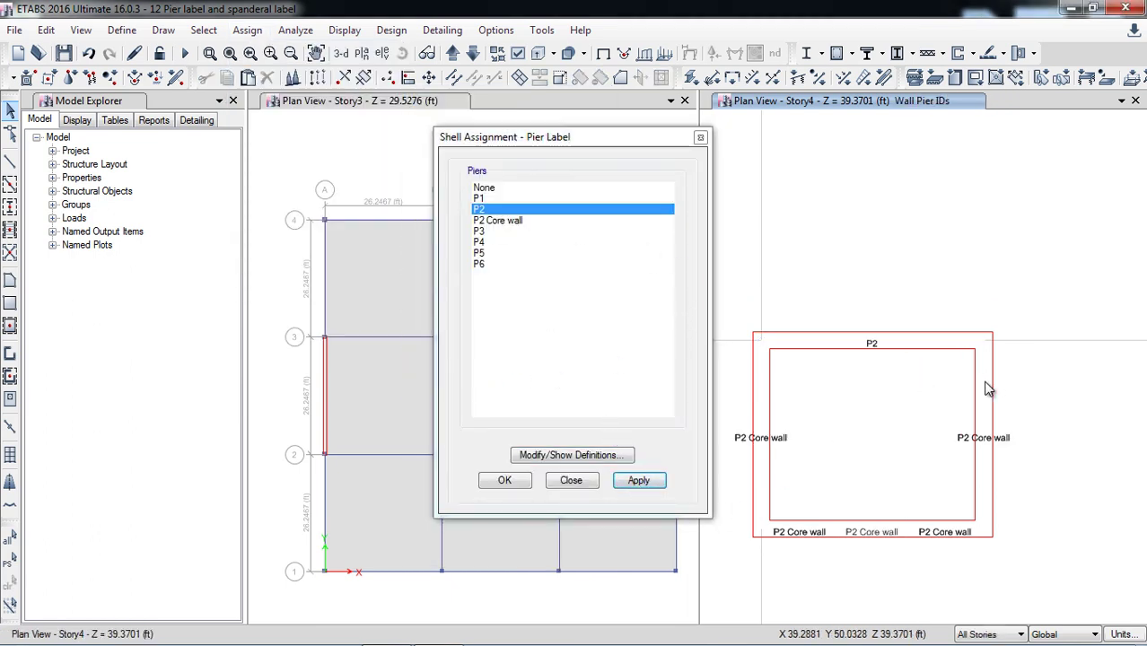
Assign pier label P3 to the core wall's east side and P4 to its west side along grid line B
left_click_drag(962, 320, 1024, 558)
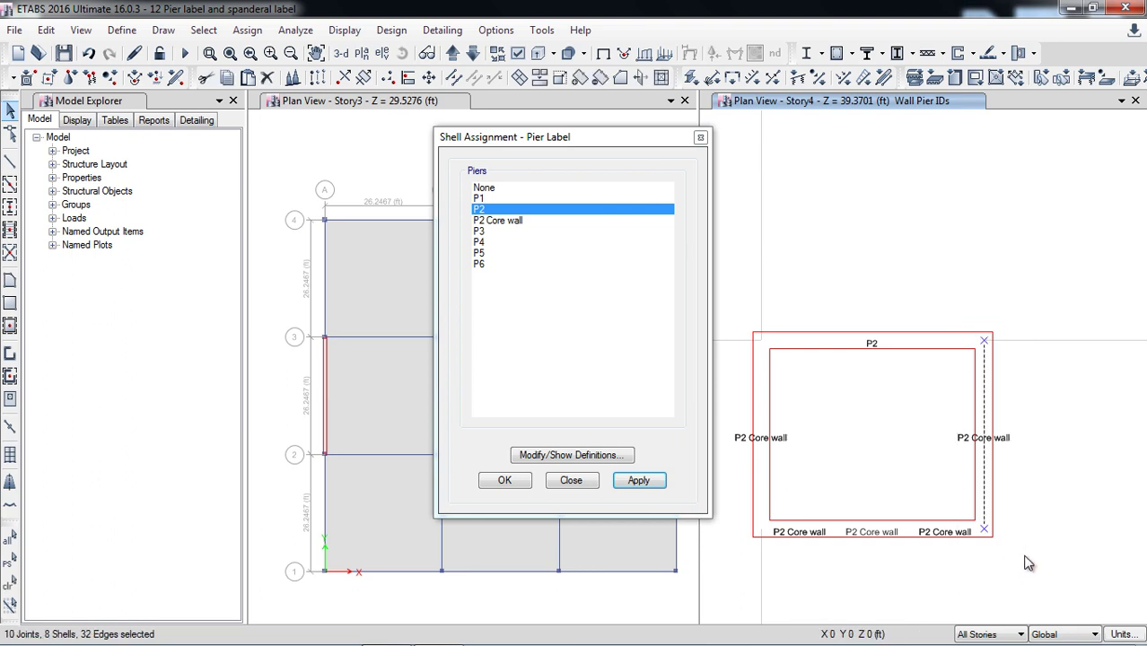
left_click(490, 231)
left_click(639, 481)
left_click_drag(732, 321, 794, 564)
left_click(499, 243)
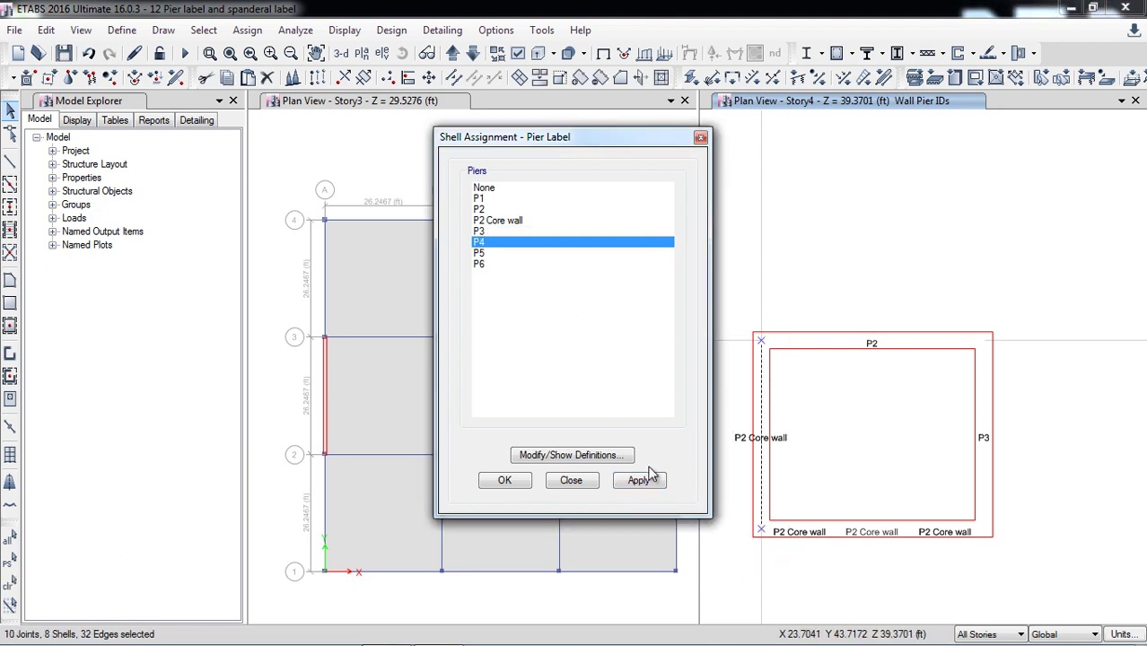
left_click(639, 481)
Label the wall segments beside the core opening as piers, P5 for the west segment and P6 for the east one
left_click_drag(737, 503, 847, 572)
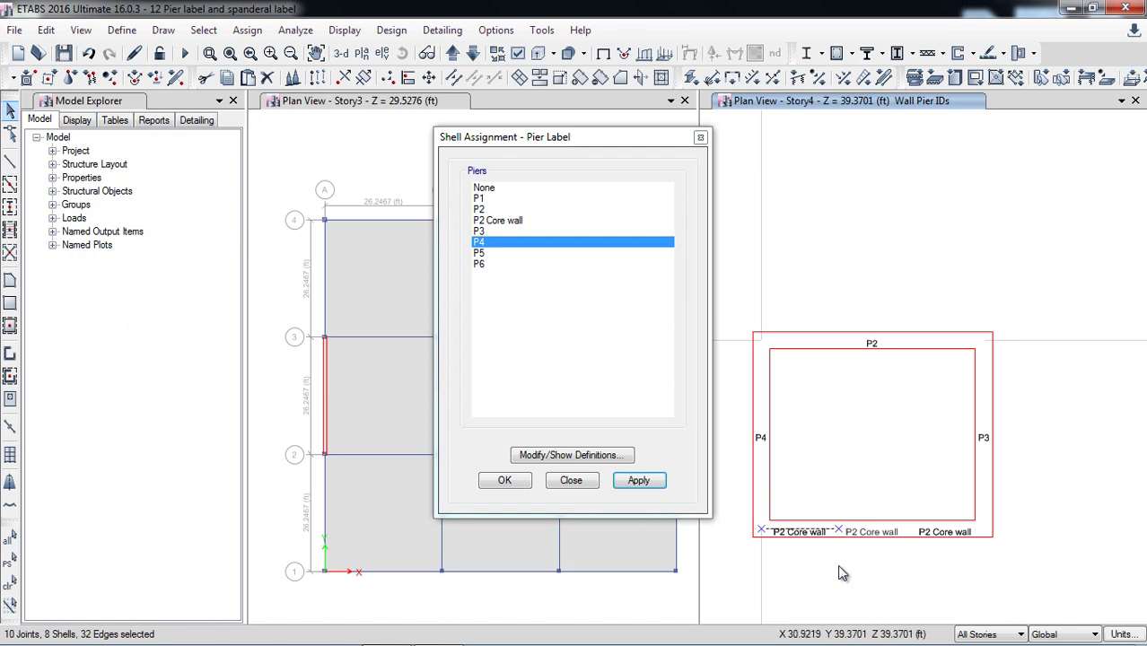
left_click(496, 254)
left_click(639, 481)
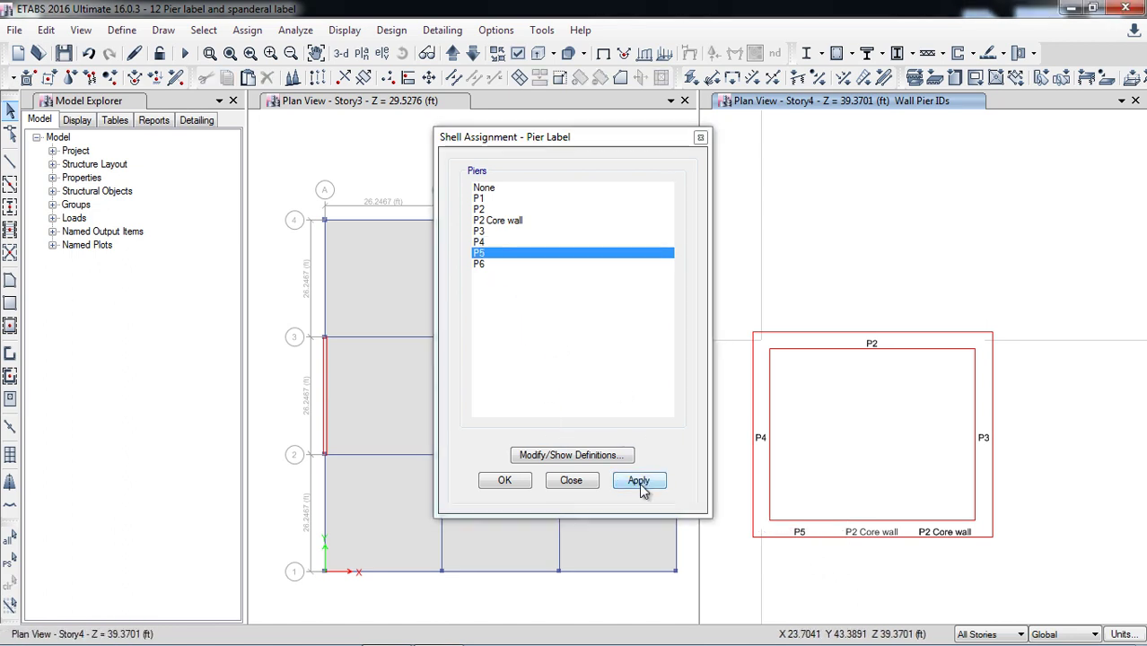
left_click_drag(904, 491, 1015, 571)
left_click(489, 264)
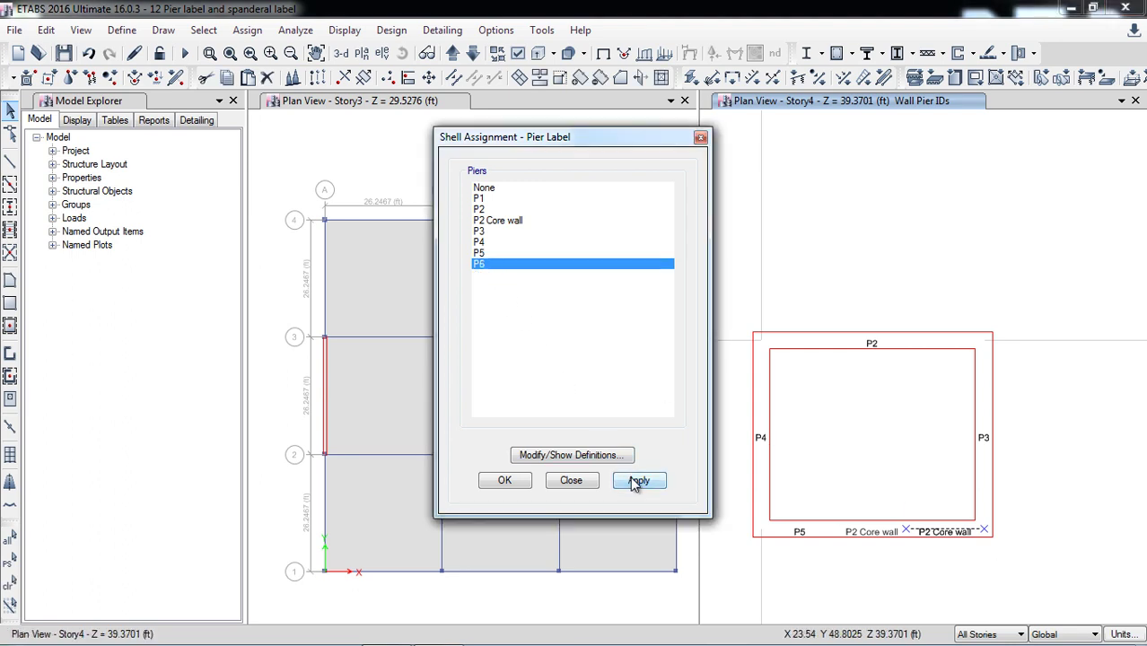
left_click(635, 480)
left_click(505, 480)
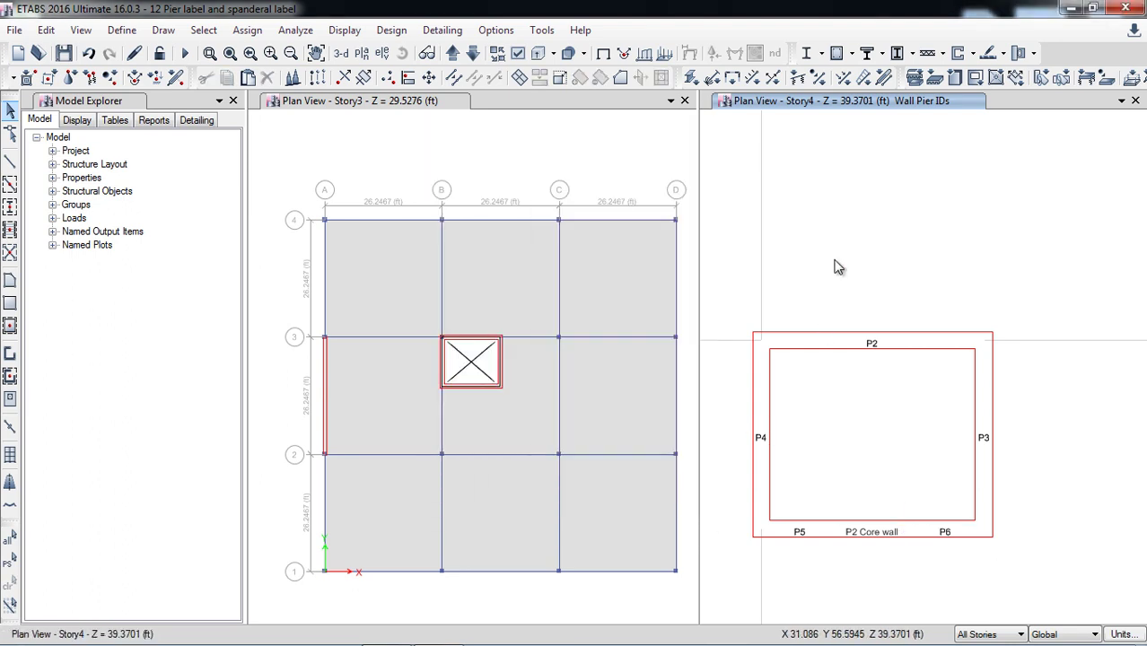
In the default 3-D view, assign spandrel label S4 to the core wall panels above the door openings on all stories
left_click(342, 56)
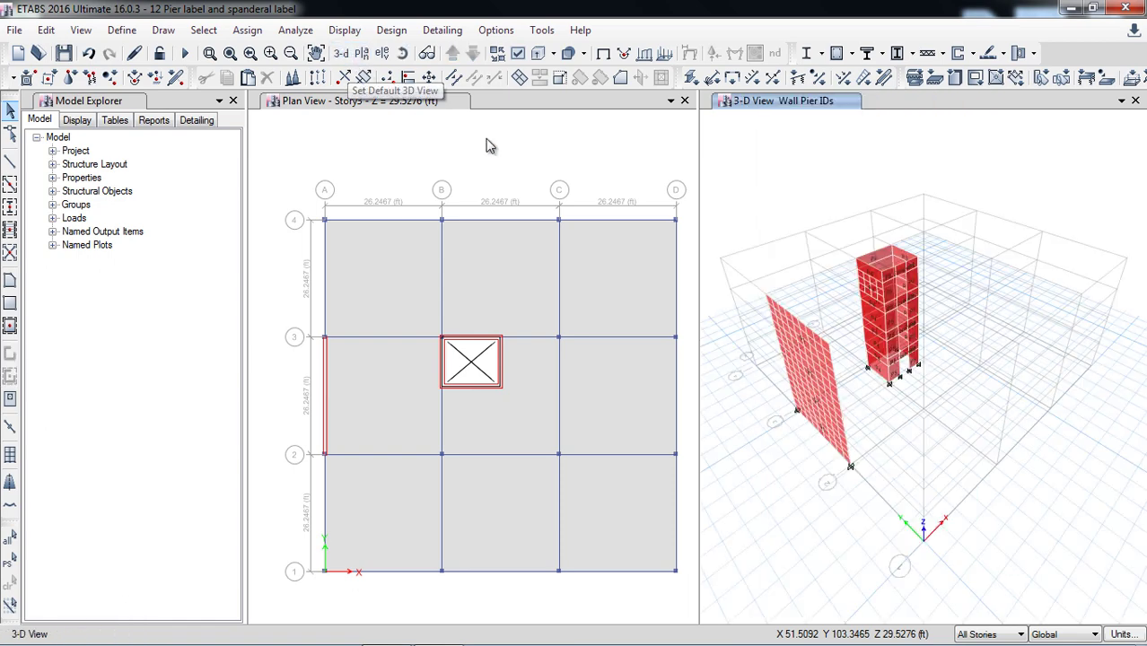
scroll(961, 250, "up", 5)
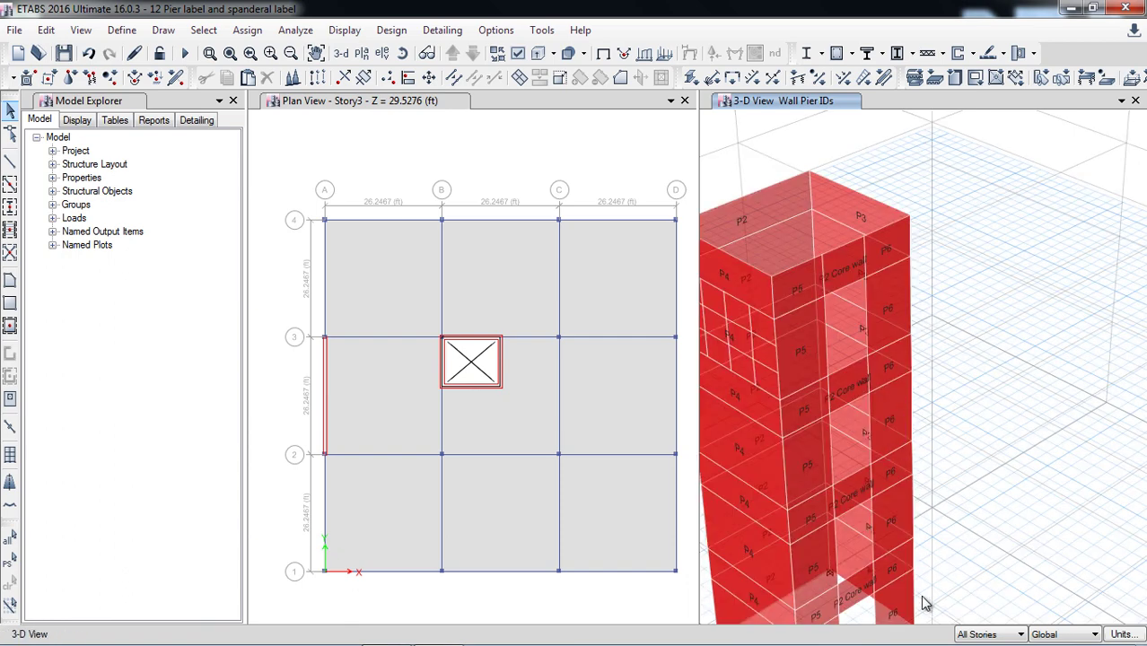
scroll(934, 607, "down", 3)
scroll(935, 607, "up", 6)
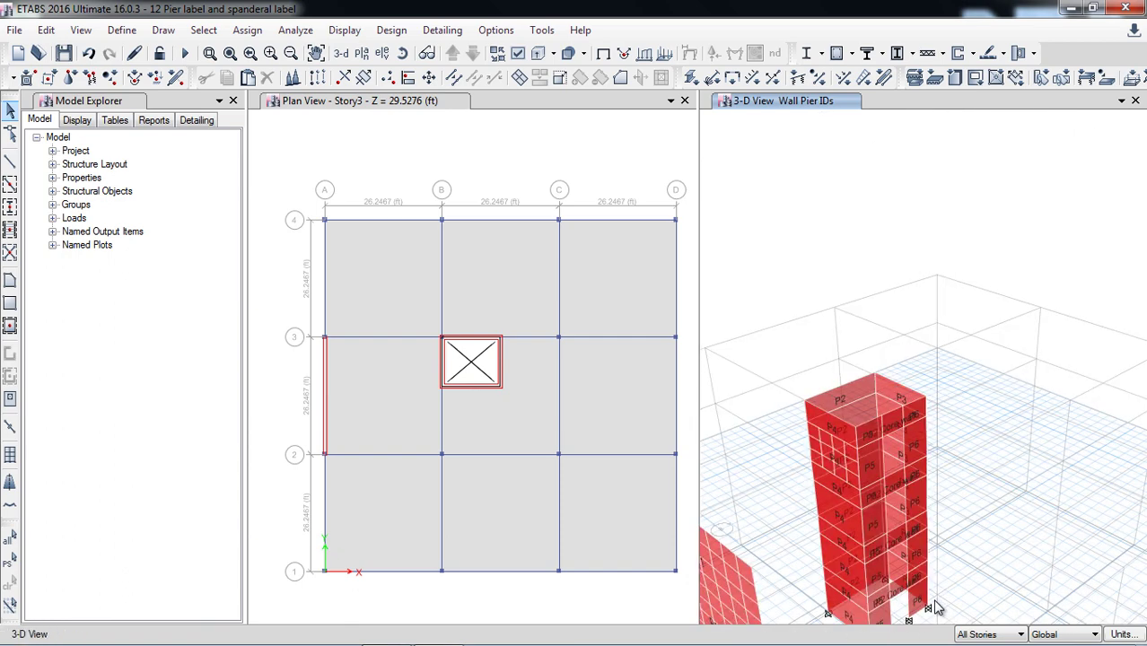
scroll(902, 606, "down", 4)
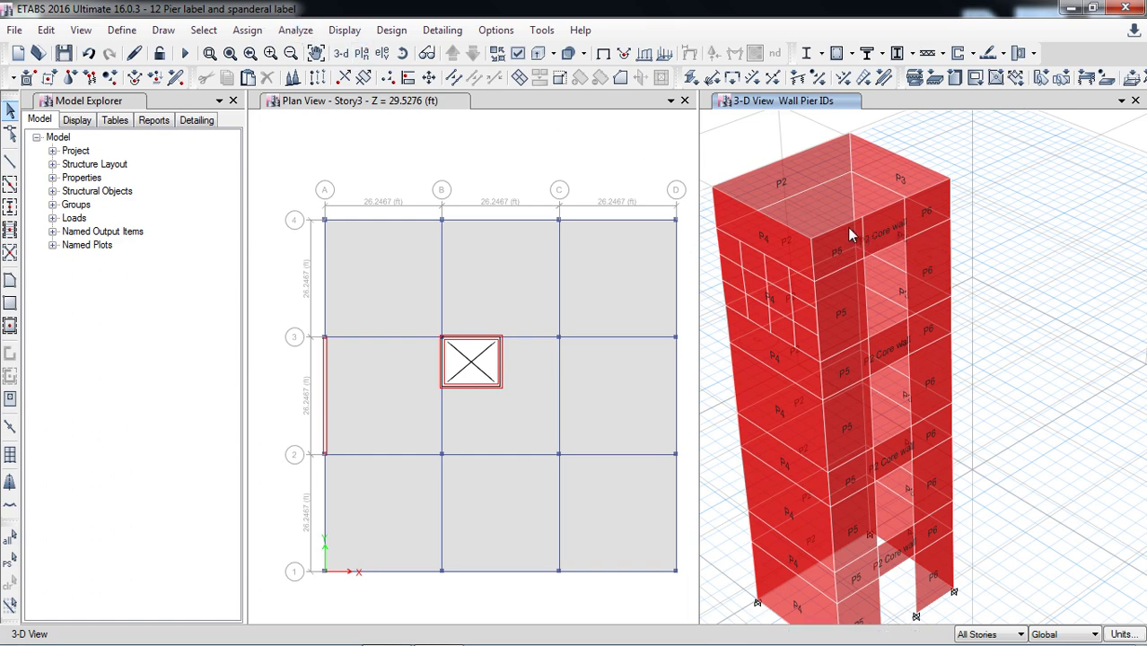
left_click(883, 220)
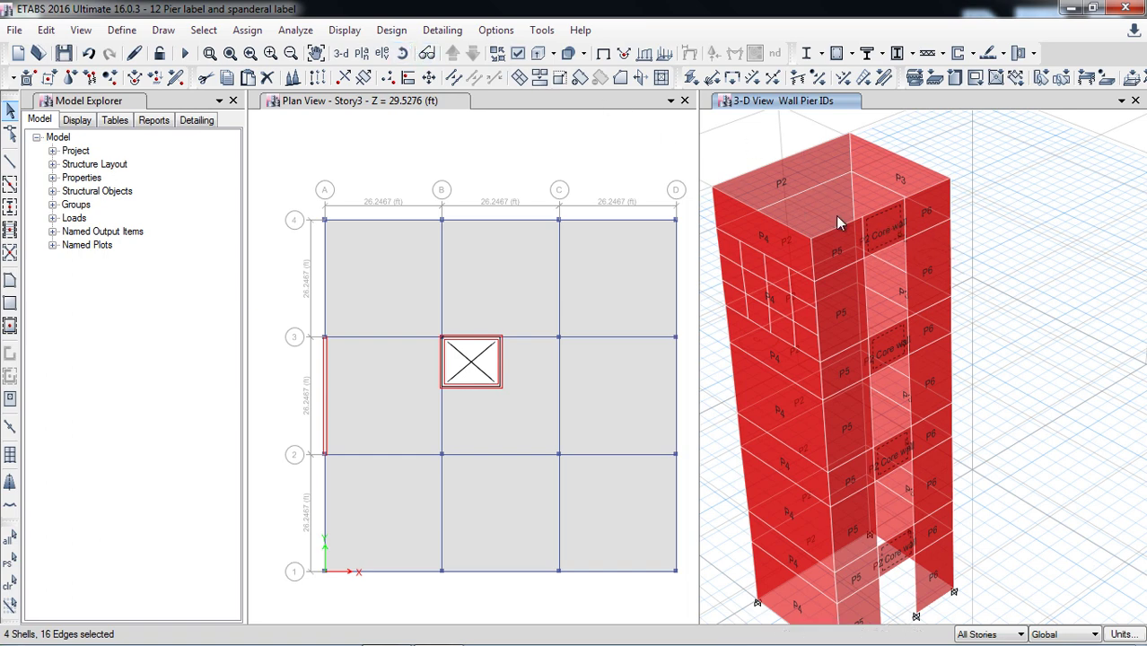
left_click(247, 29)
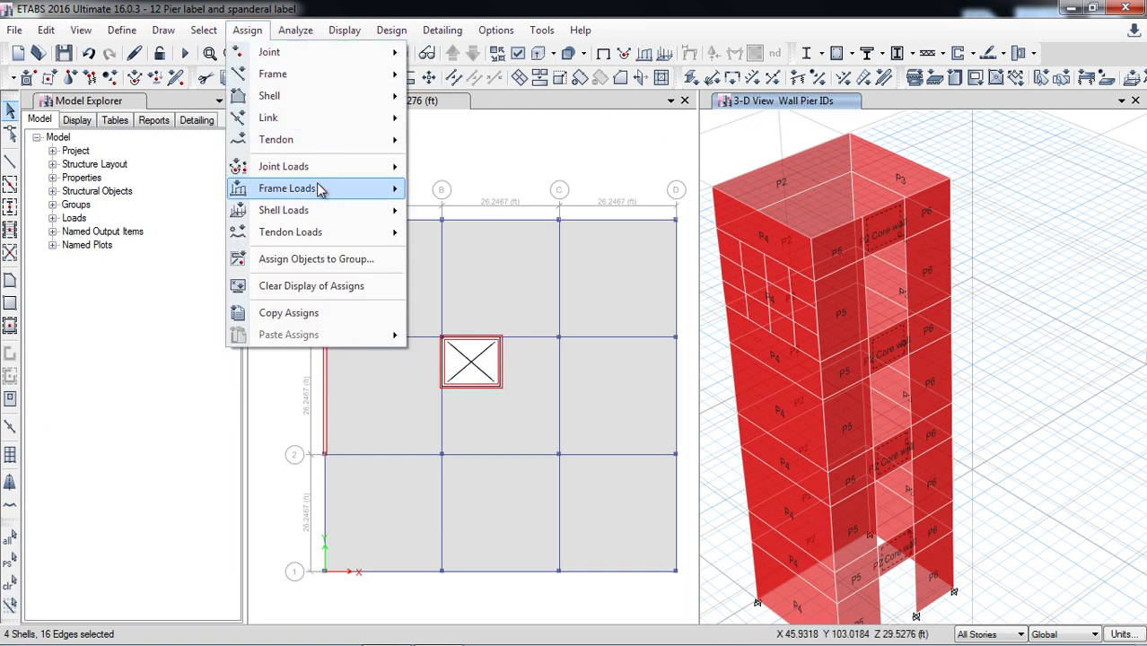
mouse_move(321, 190)
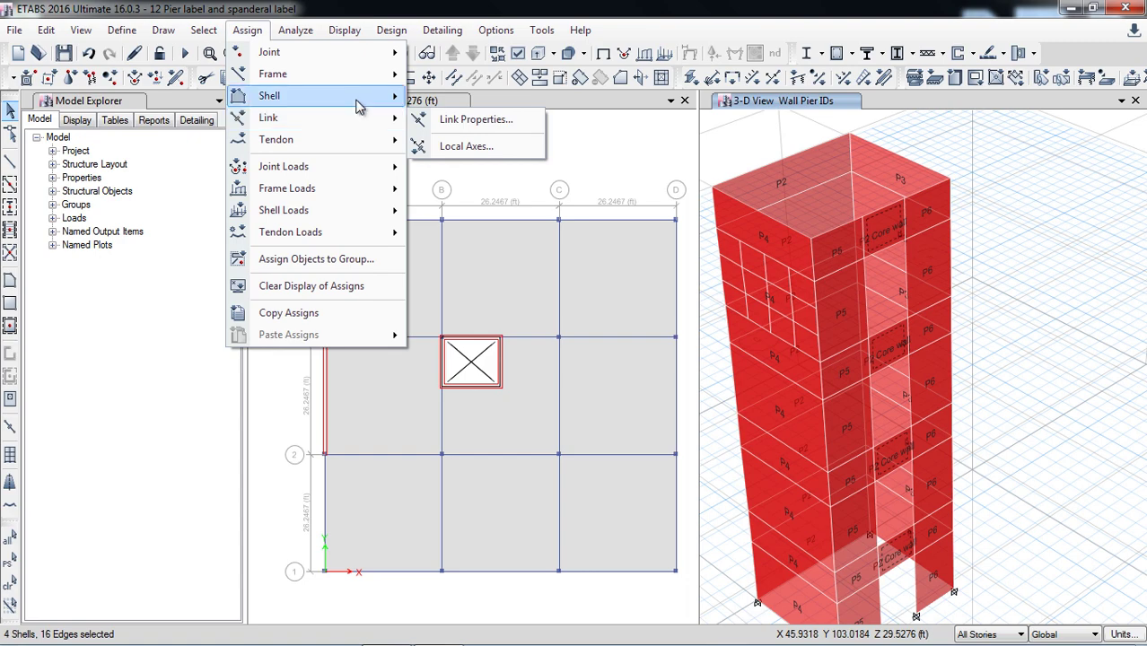
mouse_move(349, 95)
left_click(476, 406)
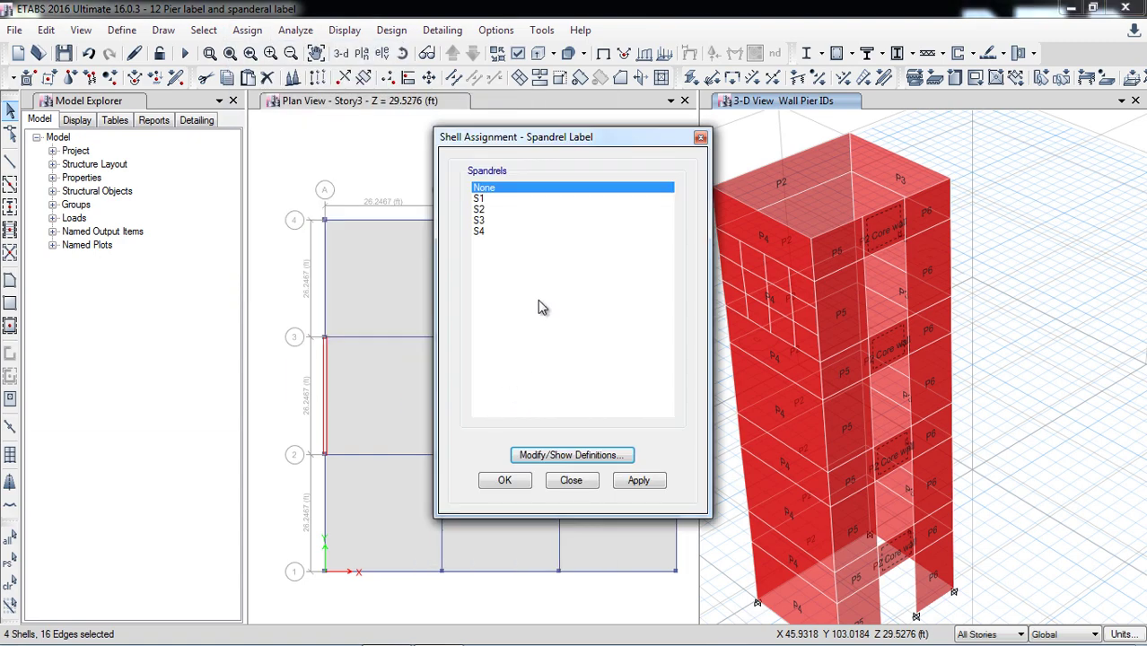
left_click(480, 233)
left_click(638, 480)
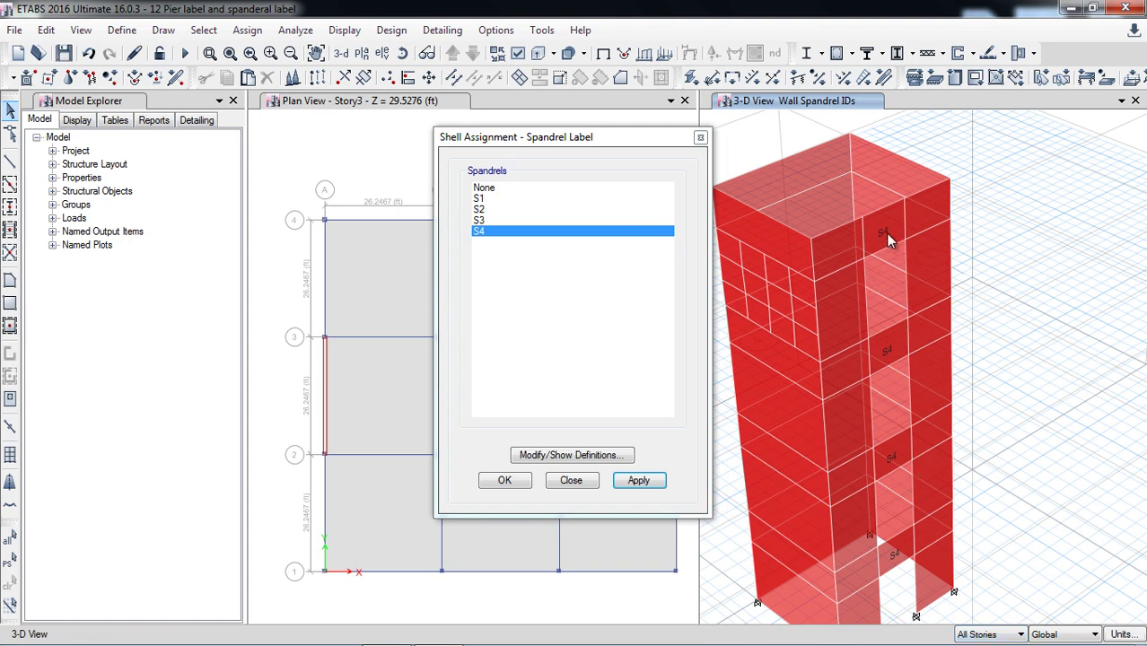
Limit the selection to one story and assign spandrel label S3 to the panel above the third-story opening
left_click(987, 634)
left_click(979, 595)
left_click(887, 353)
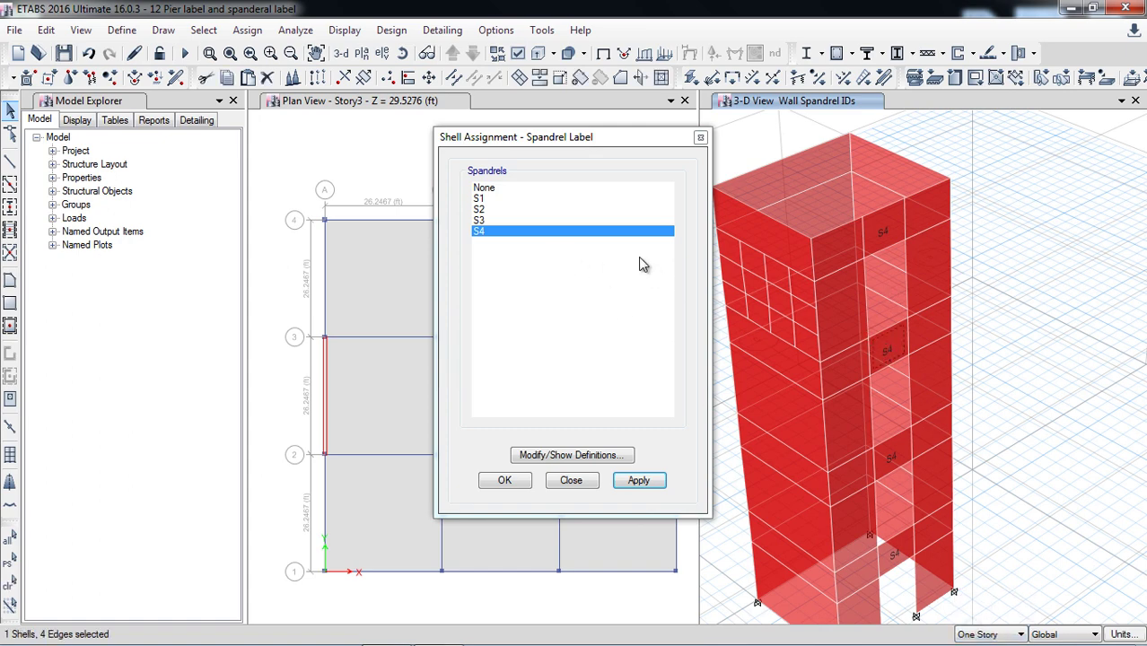
left_click(519, 221)
left_click(638, 482)
Assign spandrel label S2 to the panel above the second-story opening and S1 to the one above the first-story opening
left_click(885, 459)
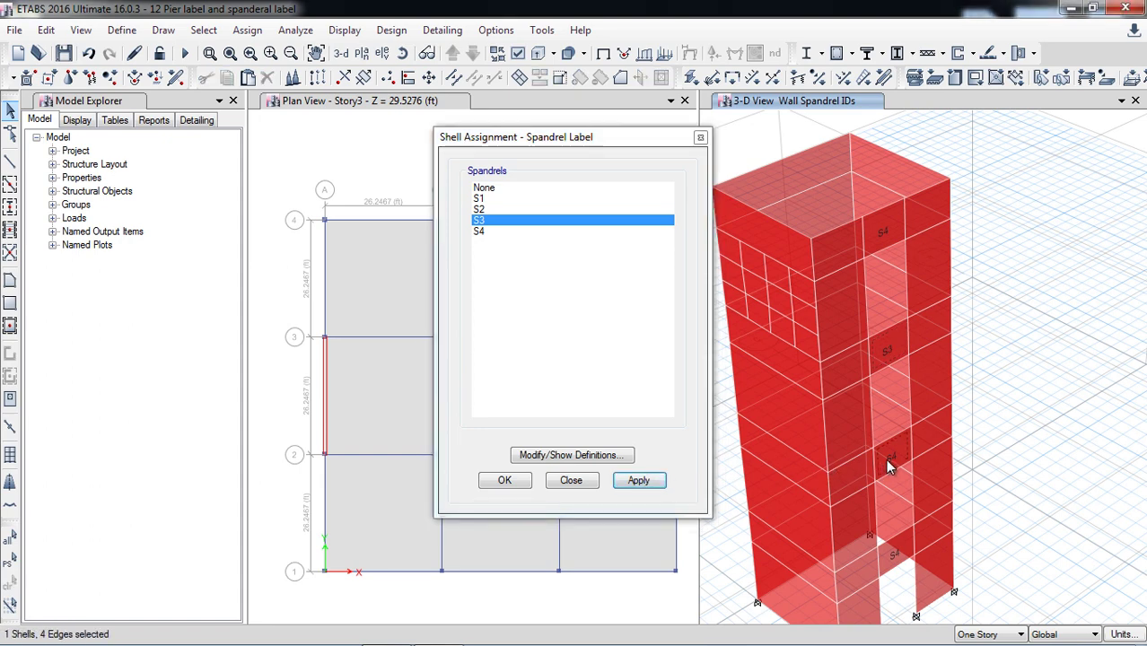
left_click(502, 210)
left_click(639, 482)
left_click(893, 551)
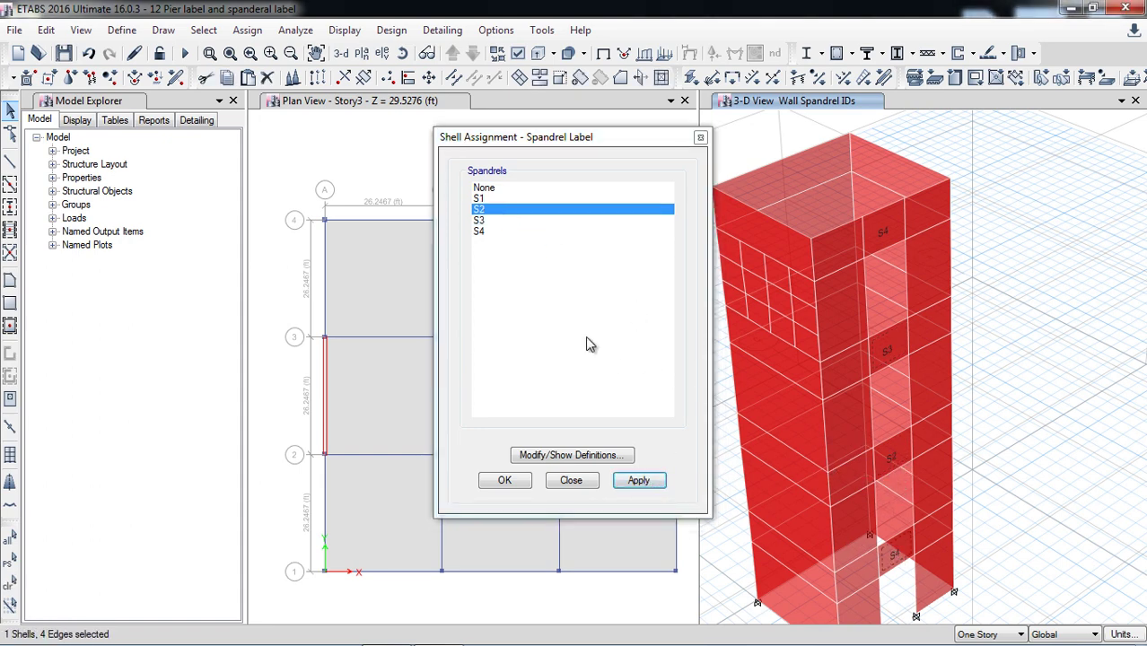
left_click(485, 199)
left_click(639, 481)
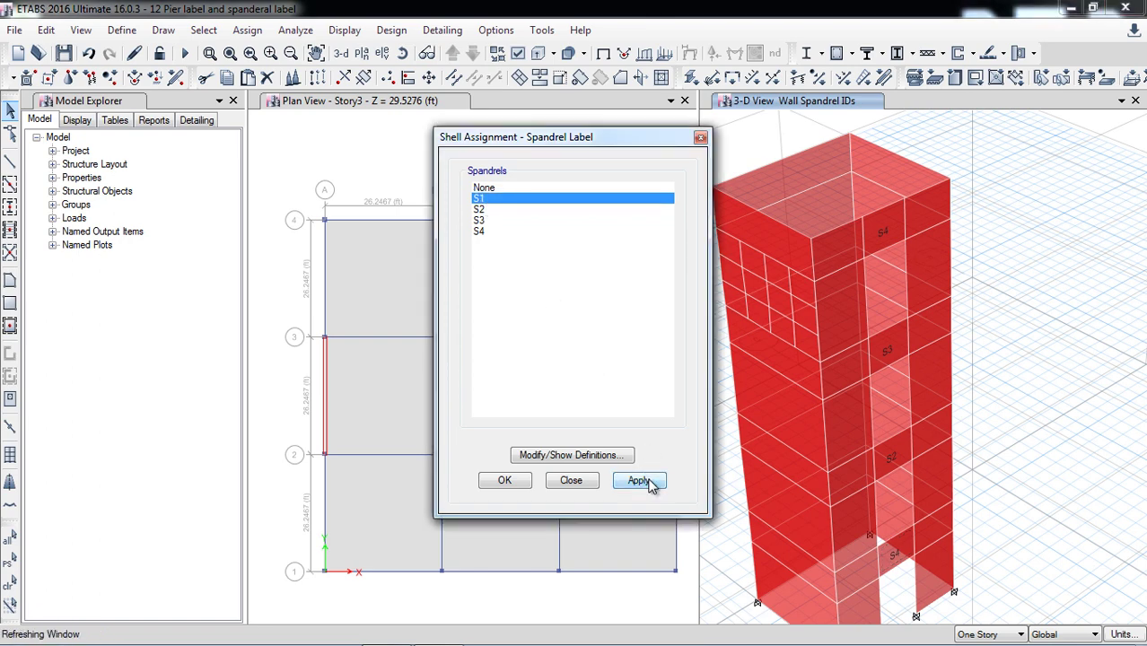
left_click(508, 483)
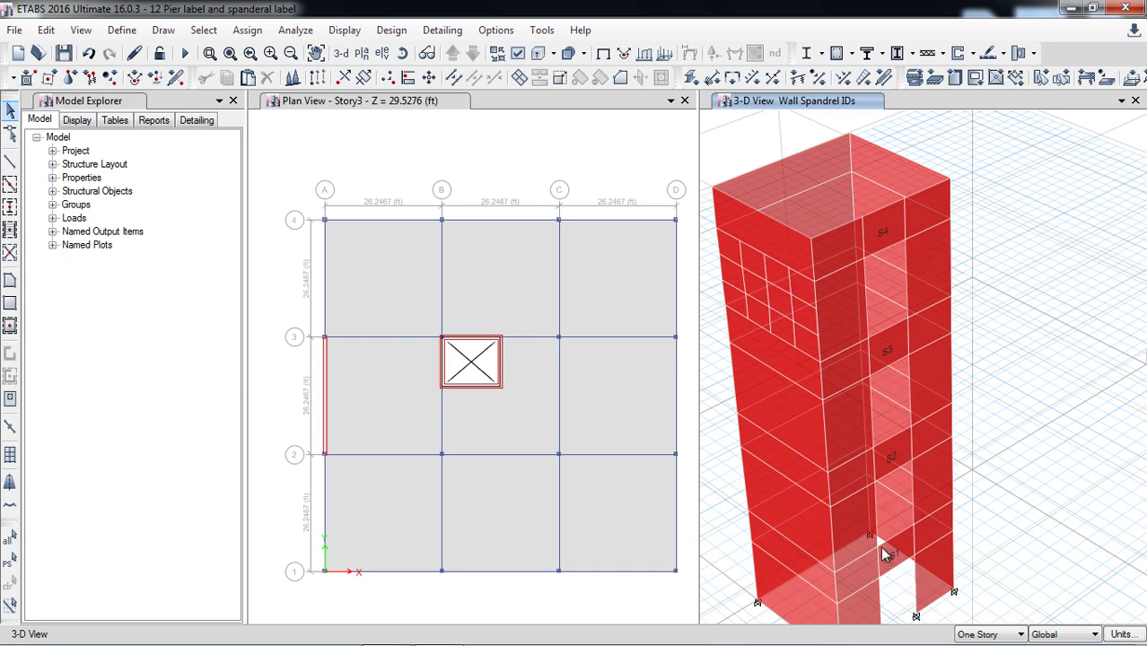
Run the analysis and start the shear wall design check
left_click(185, 54)
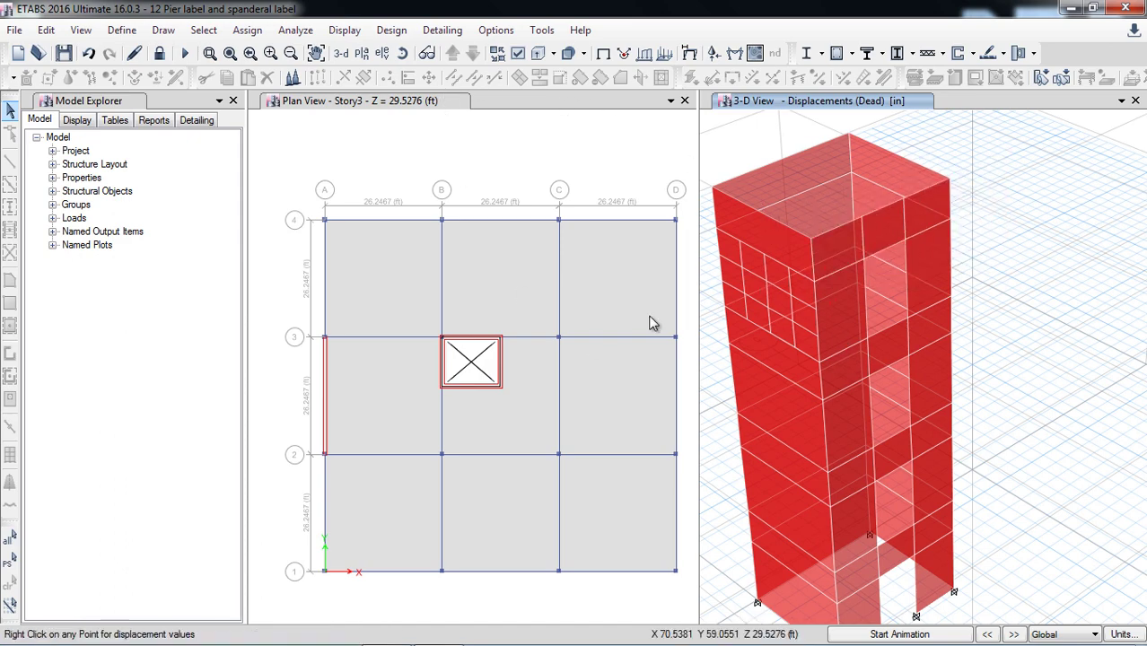
left_click(392, 32)
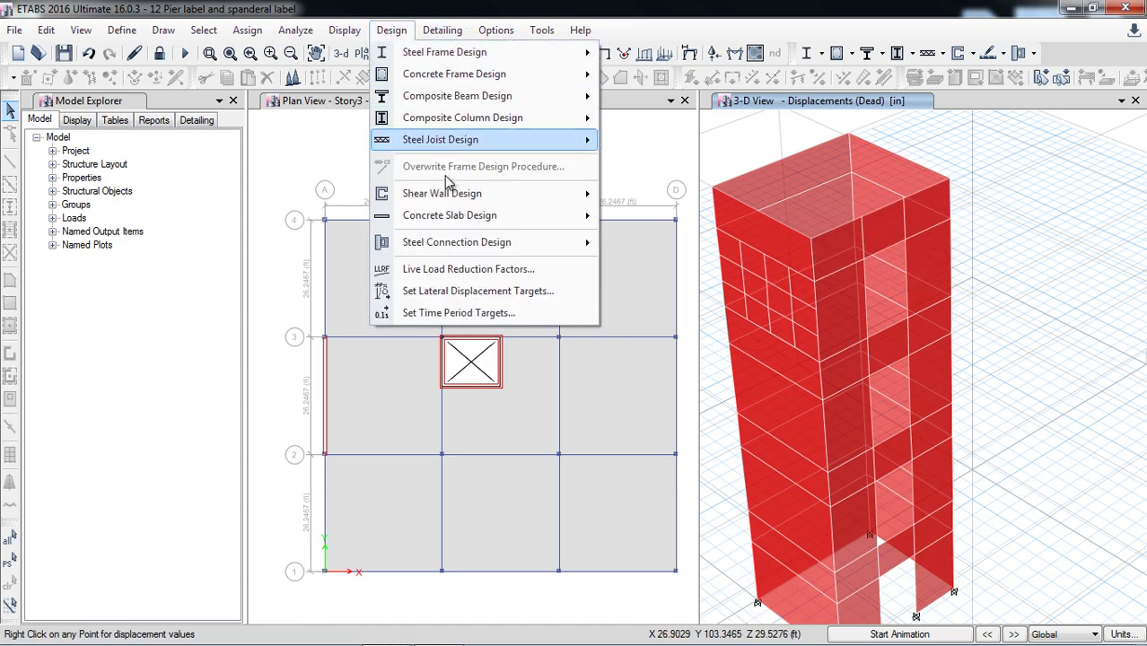
mouse_move(486, 203)
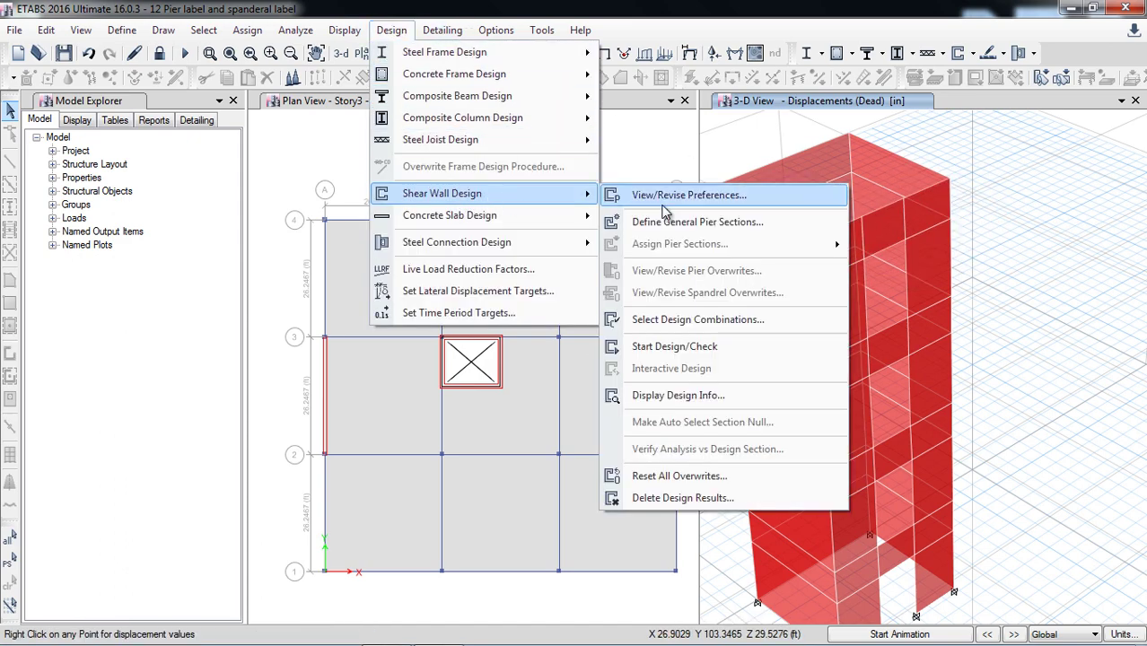
left_click(697, 349)
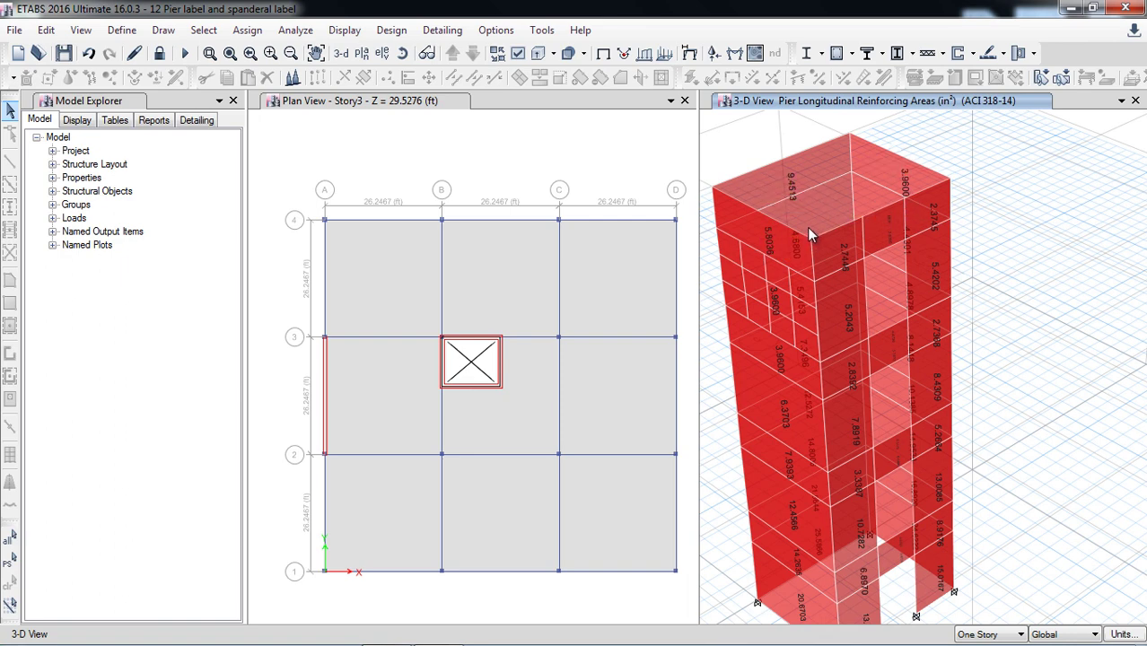
Examine the Story4 design details of pier P2, including its flexural design, shear design and boundary element check
mouse_move(795, 205)
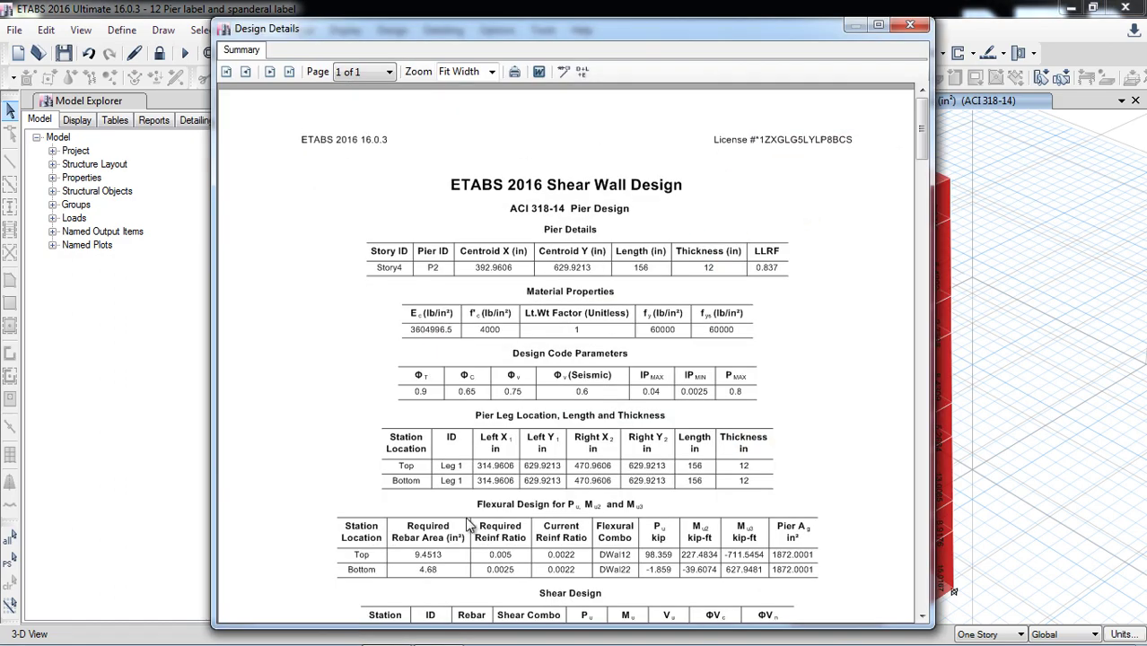
scroll(441, 531, "down", 1)
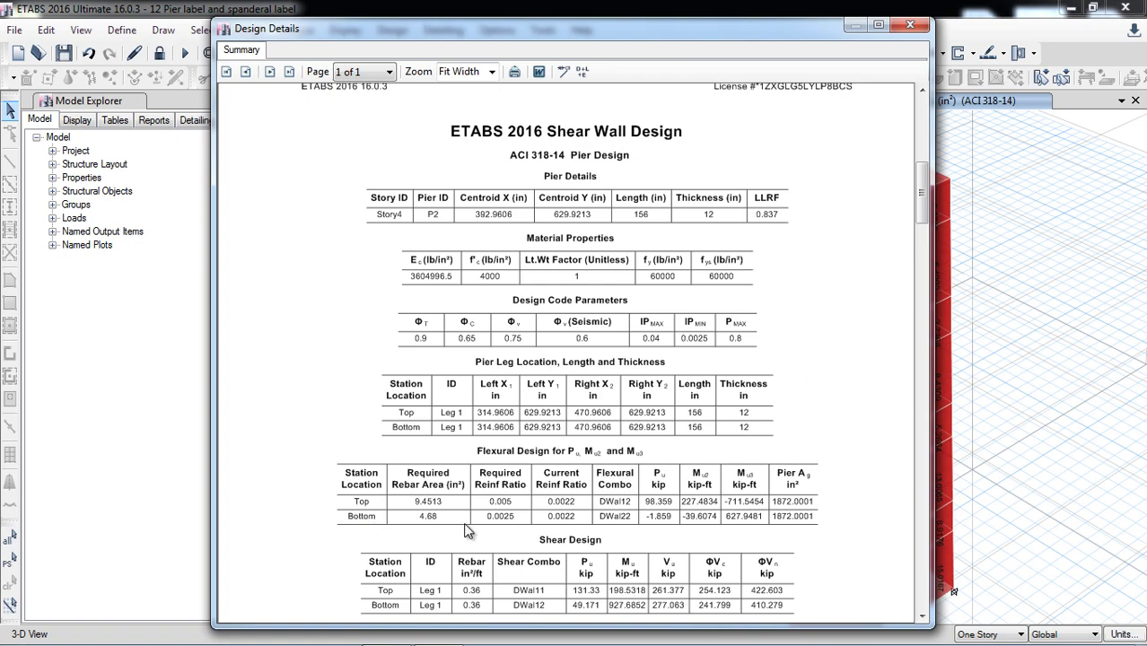
scroll(454, 531, "down", 1)
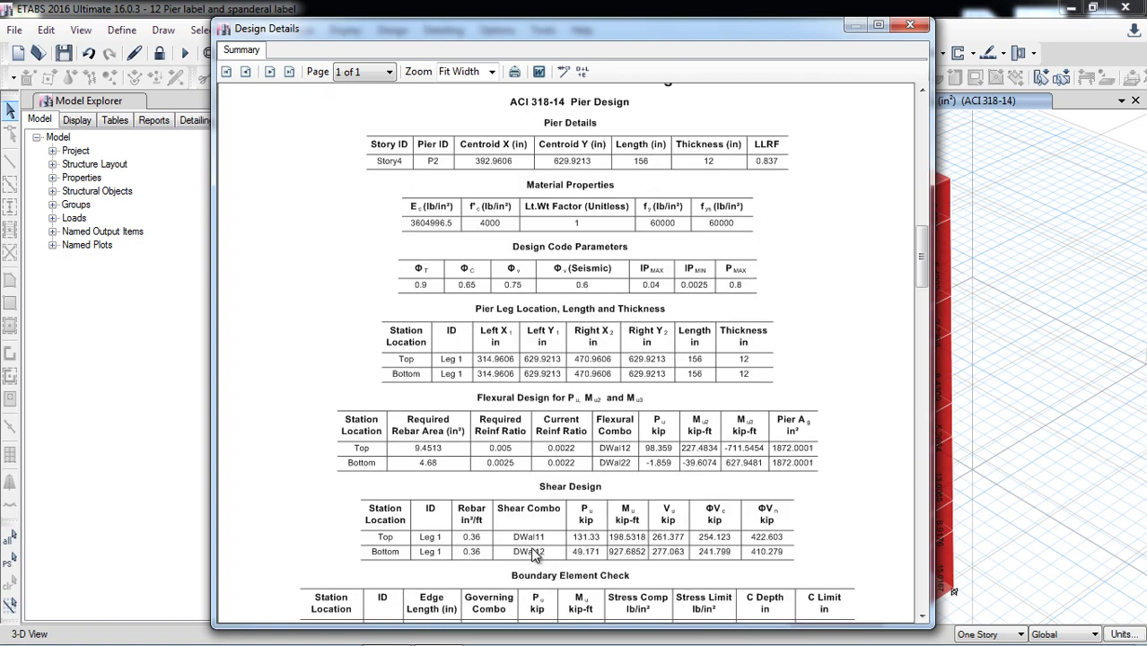
scroll(395, 514, "down", 2)
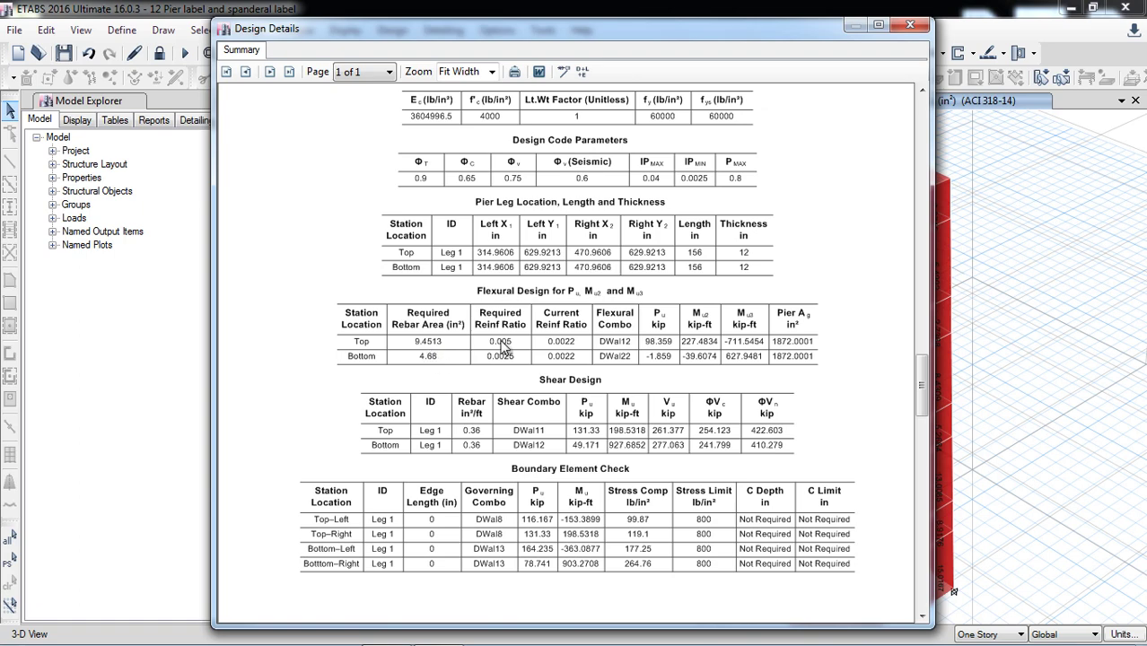
Look over the remaining tables of the Story4 pier P2 design report and close it
scroll(473, 432, "down", 2)
scroll(476, 435, "up", 6)
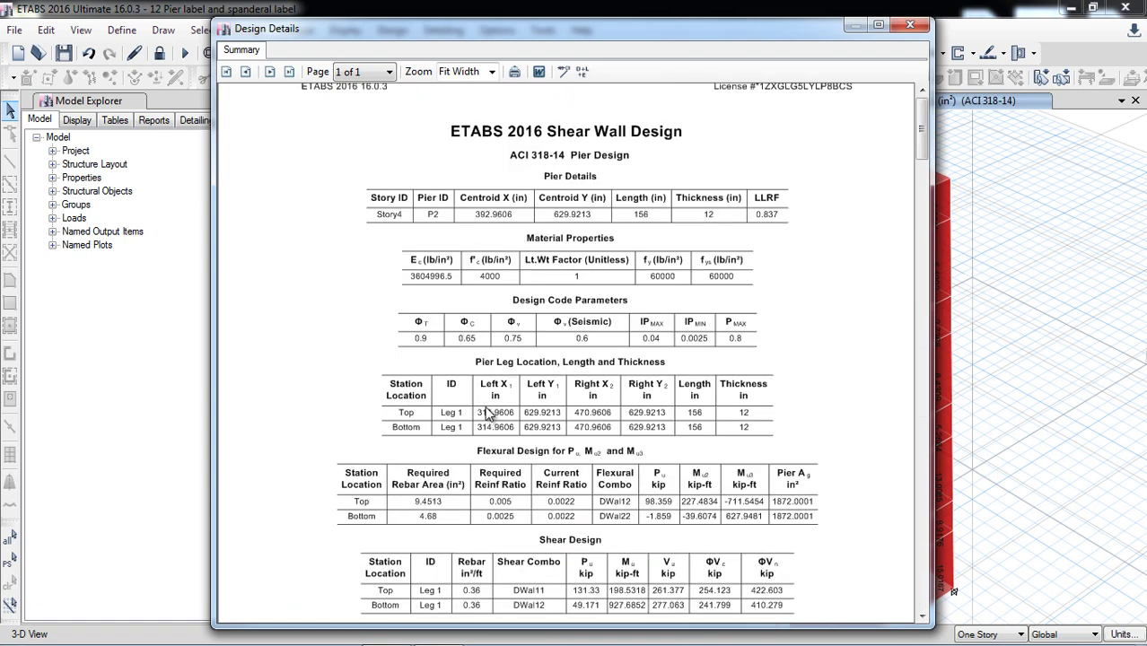
left_click(923, 24)
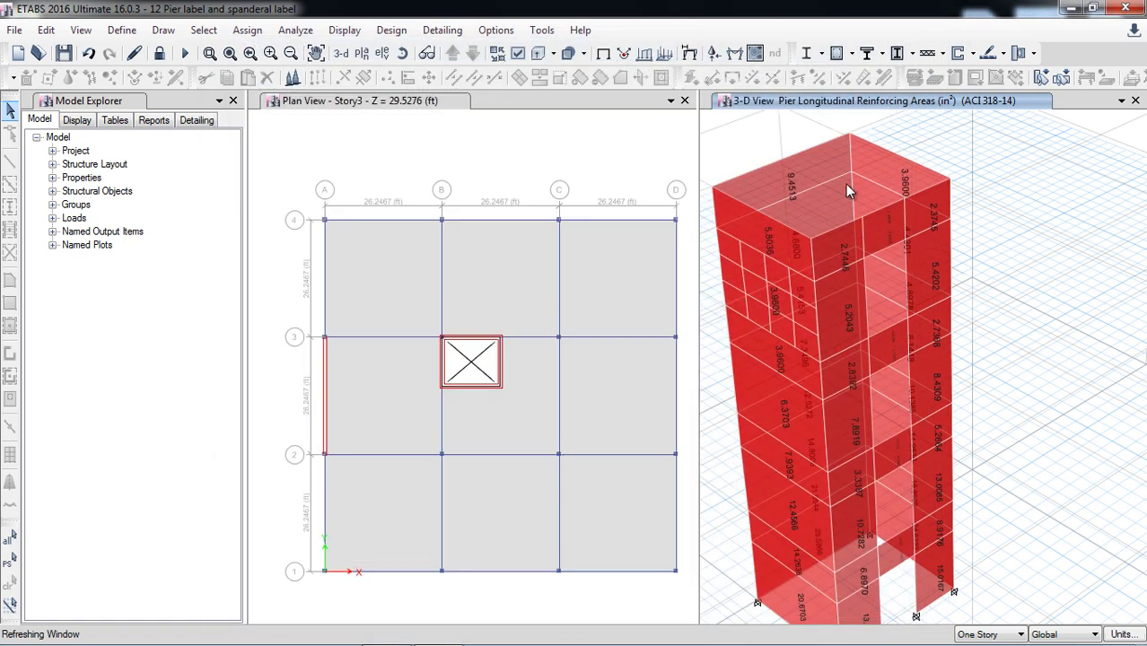
Review the pier design details of the Story3 panel W12 above the core wall opening
right_click(895, 348)
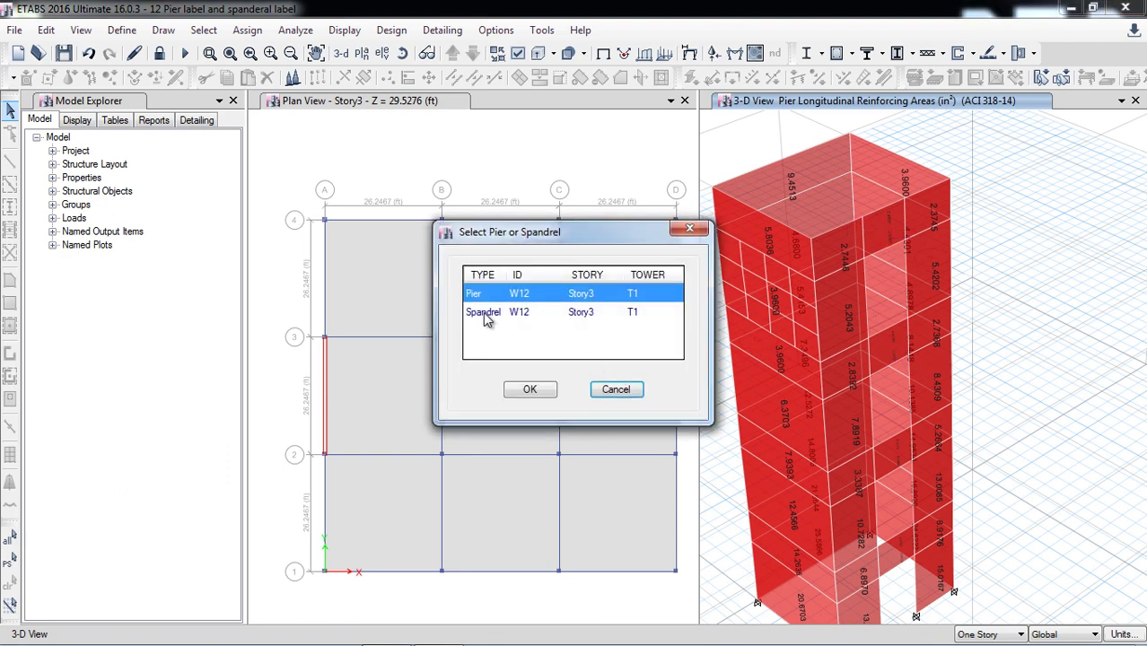
left_click(611, 396)
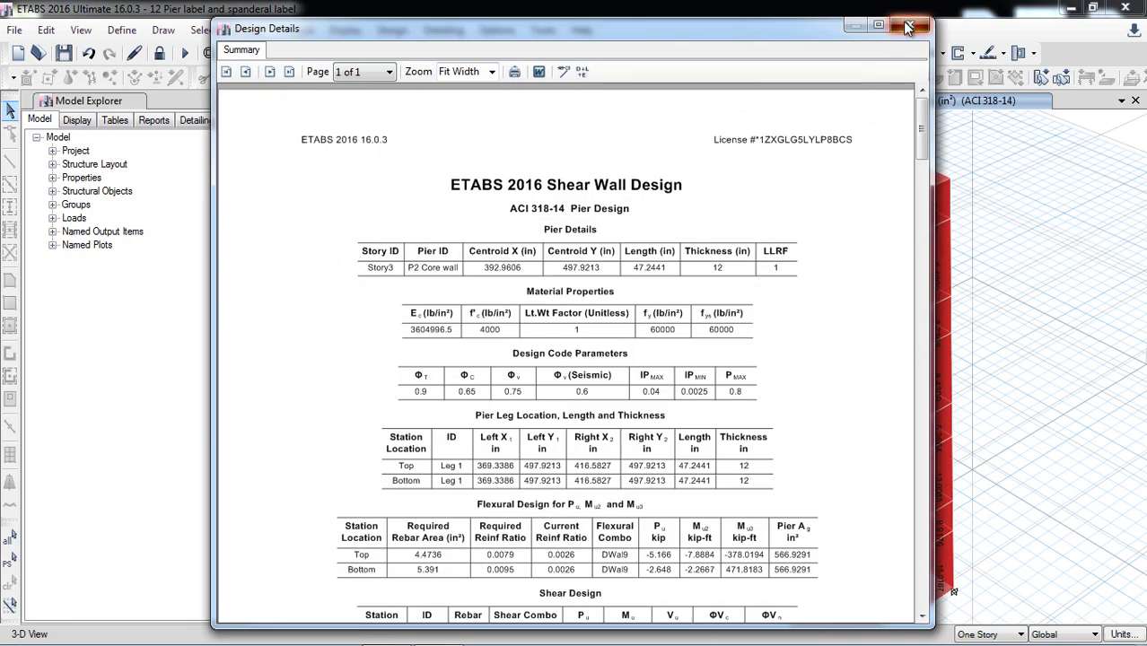
left_click(908, 26)
right_click(883, 352)
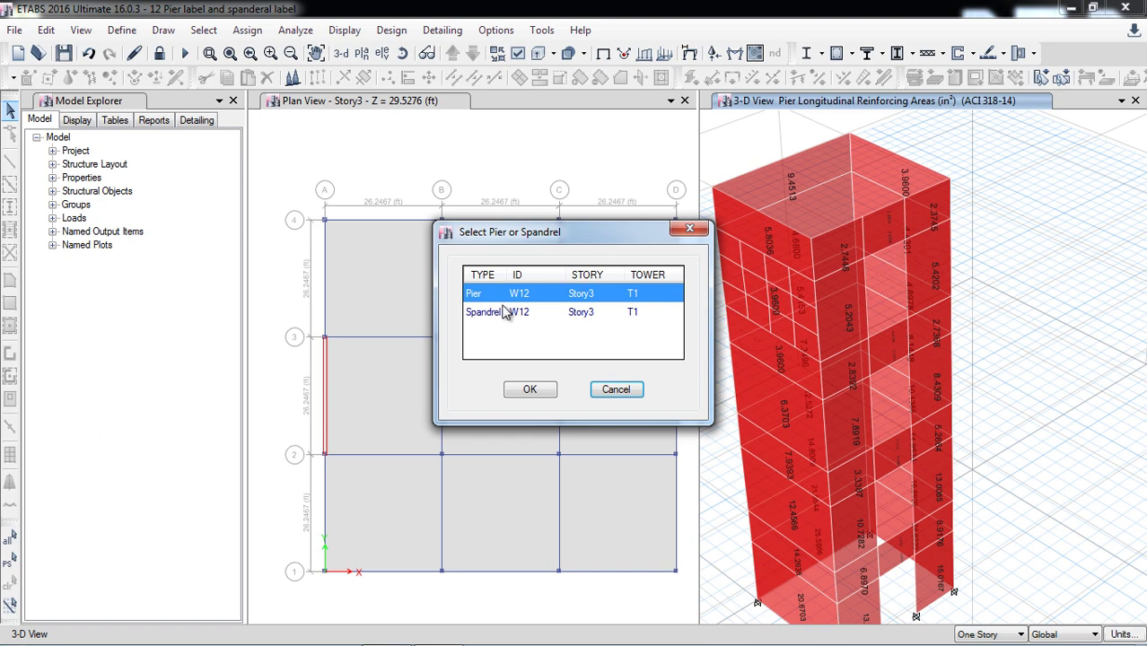
left_click(613, 389)
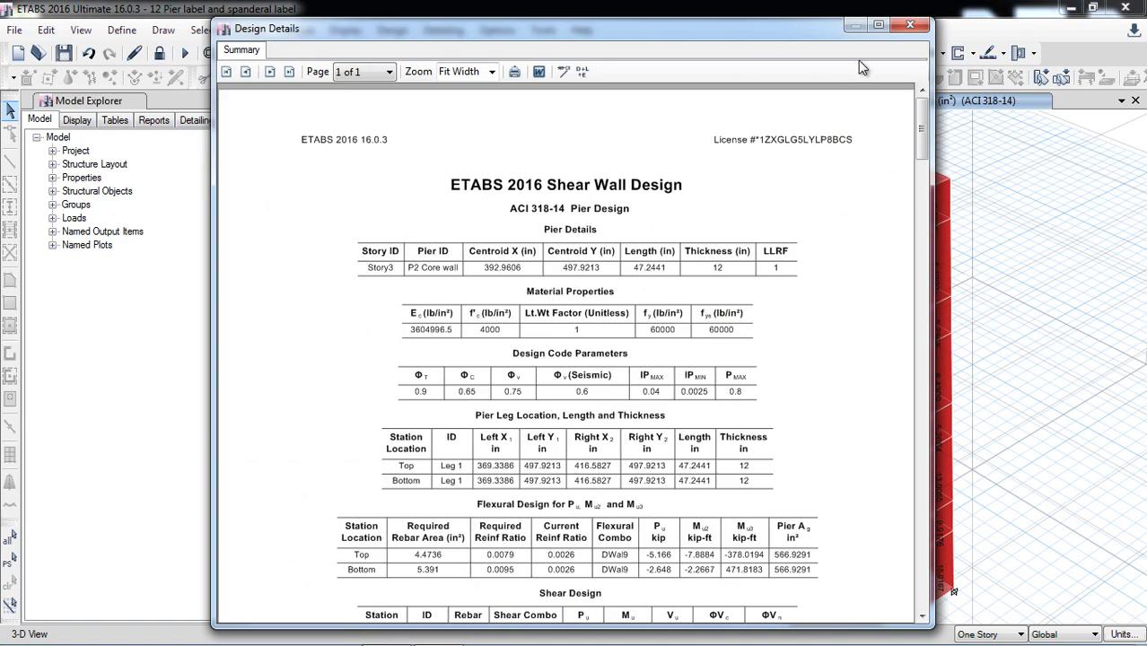
left_click(912, 16)
Unlock the model, deleting the analysis results, and extend the selection to All Stories
left_click(159, 53)
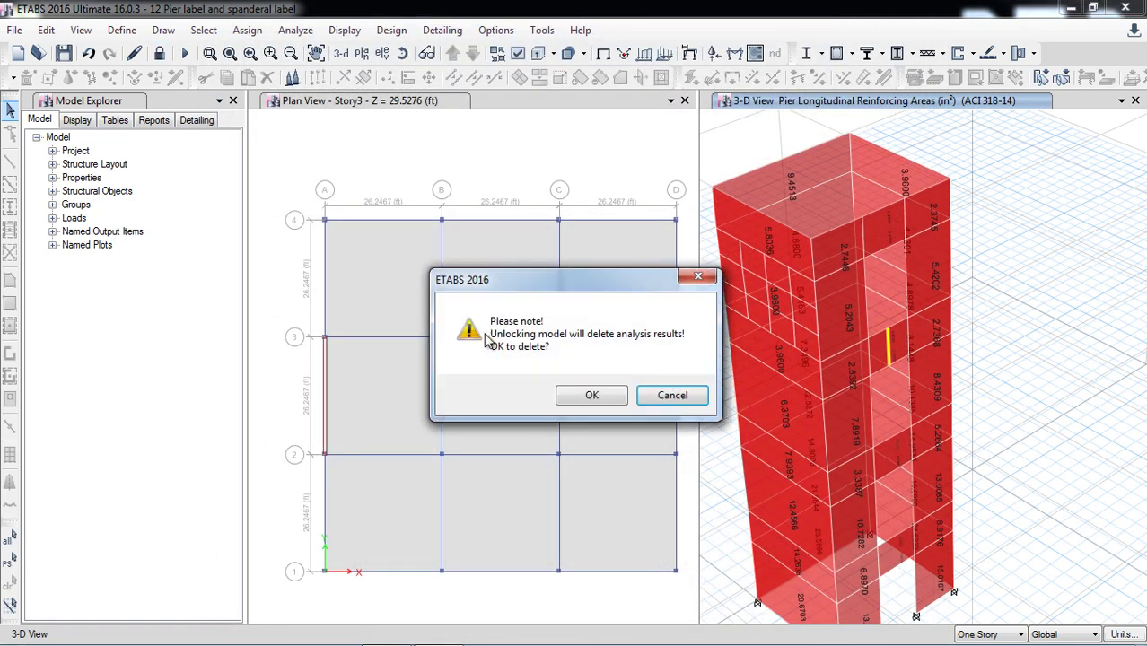
left_click(589, 398)
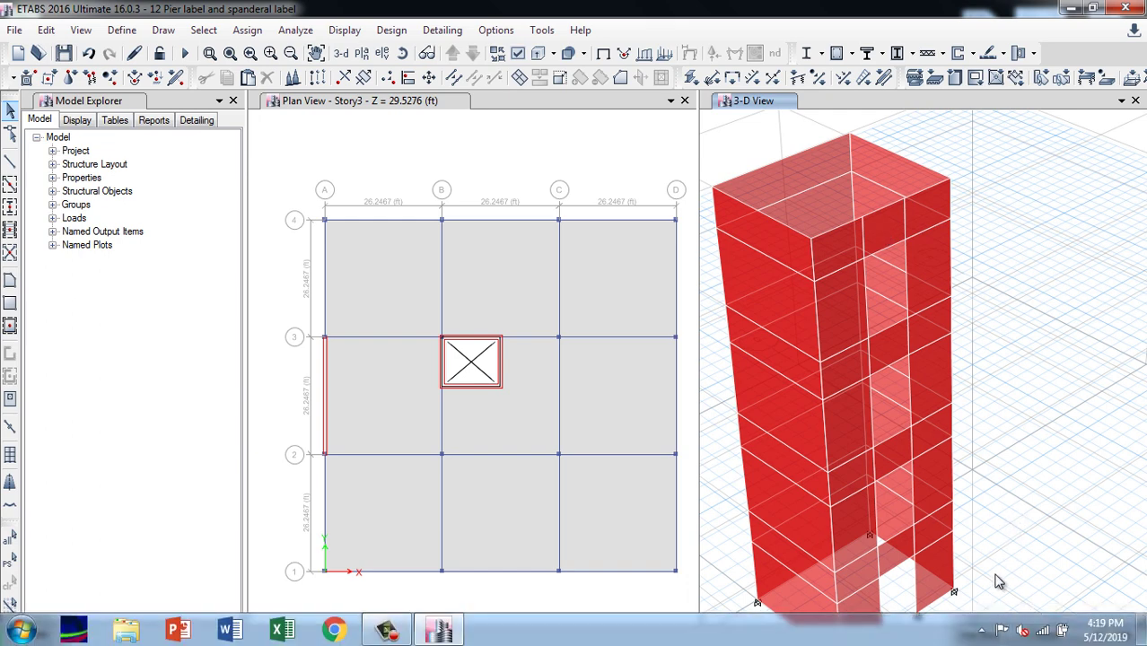
left_click(988, 634)
left_click(983, 609)
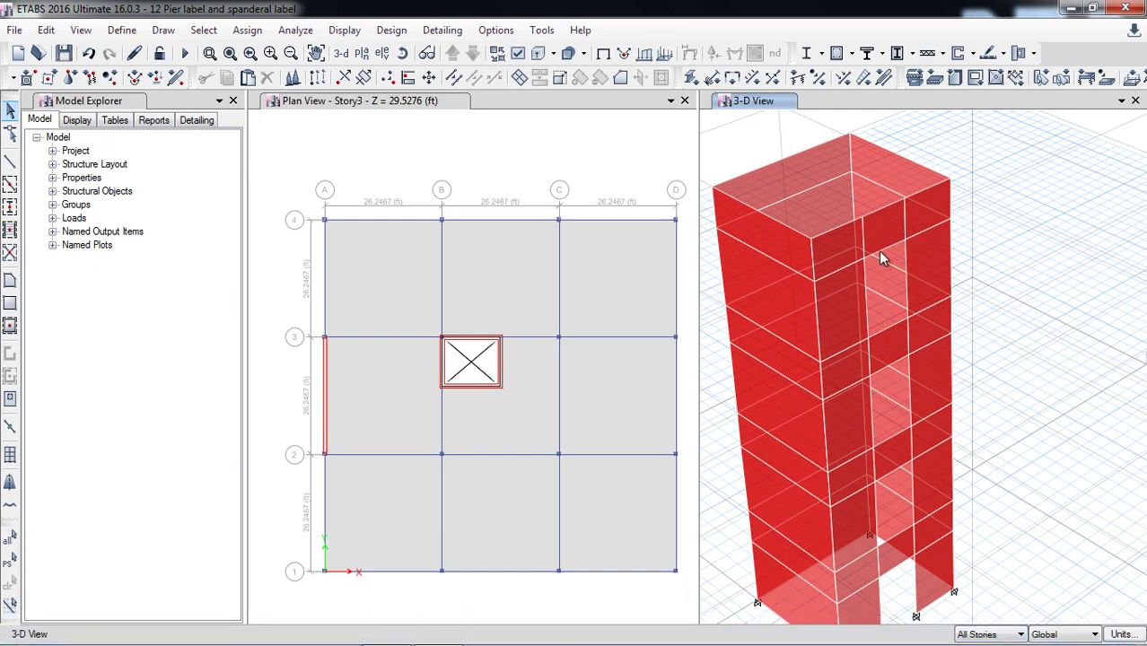
Set the pier label to None for the panels above the openings on all stories and check the Story4 panel's assignments
left_click(878, 241)
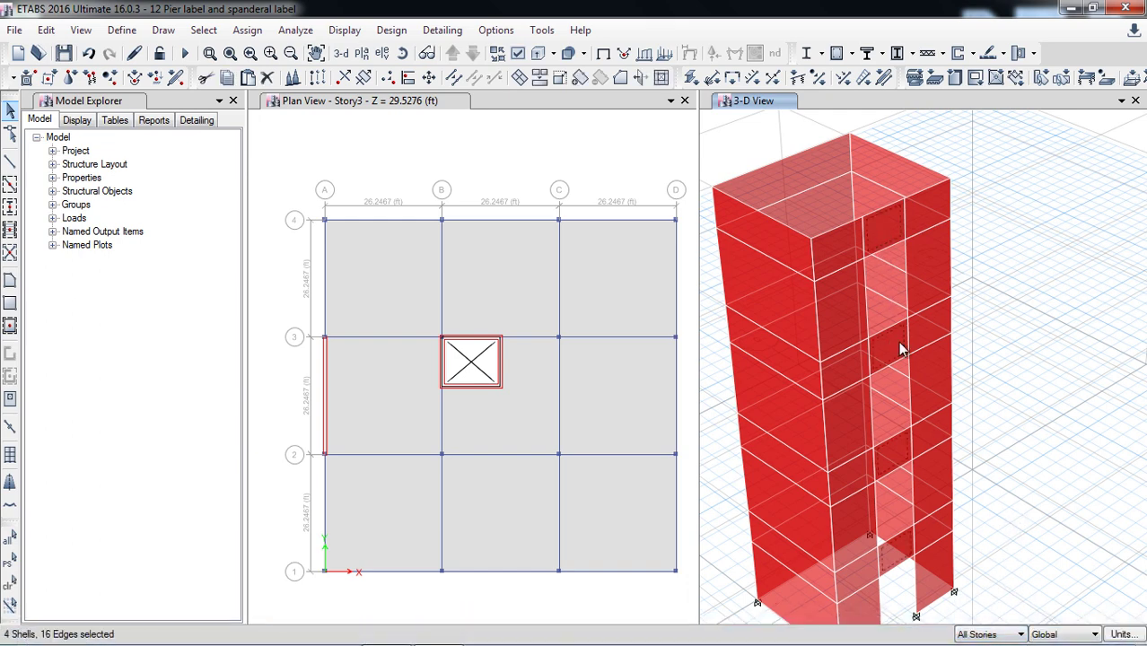
left_click(247, 31)
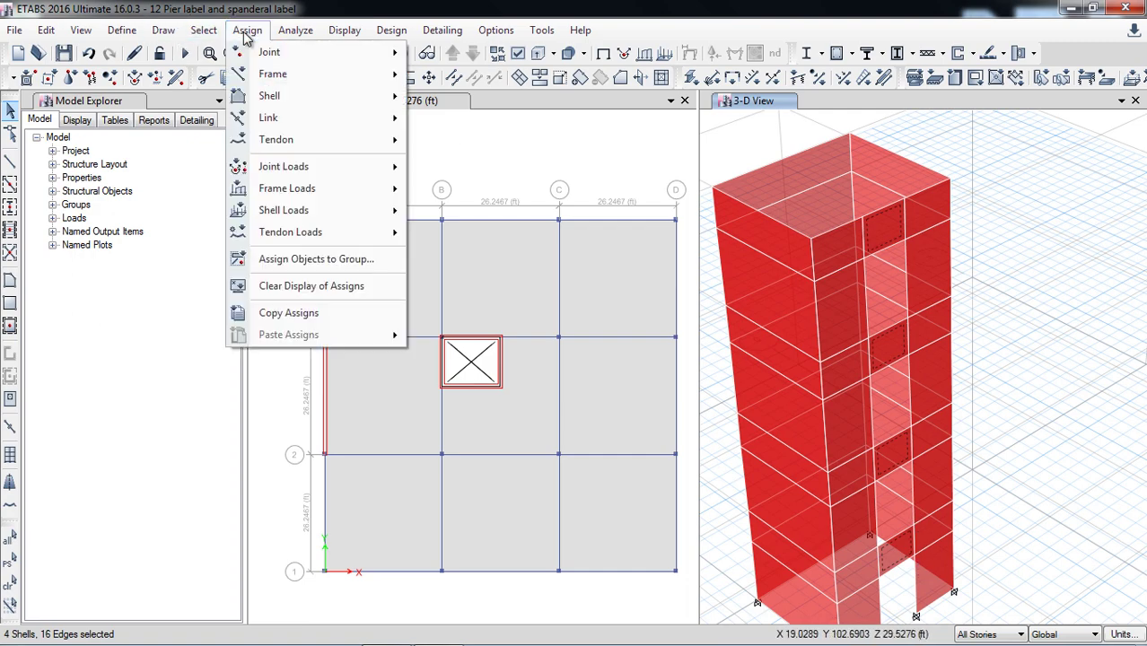
mouse_move(404, 97)
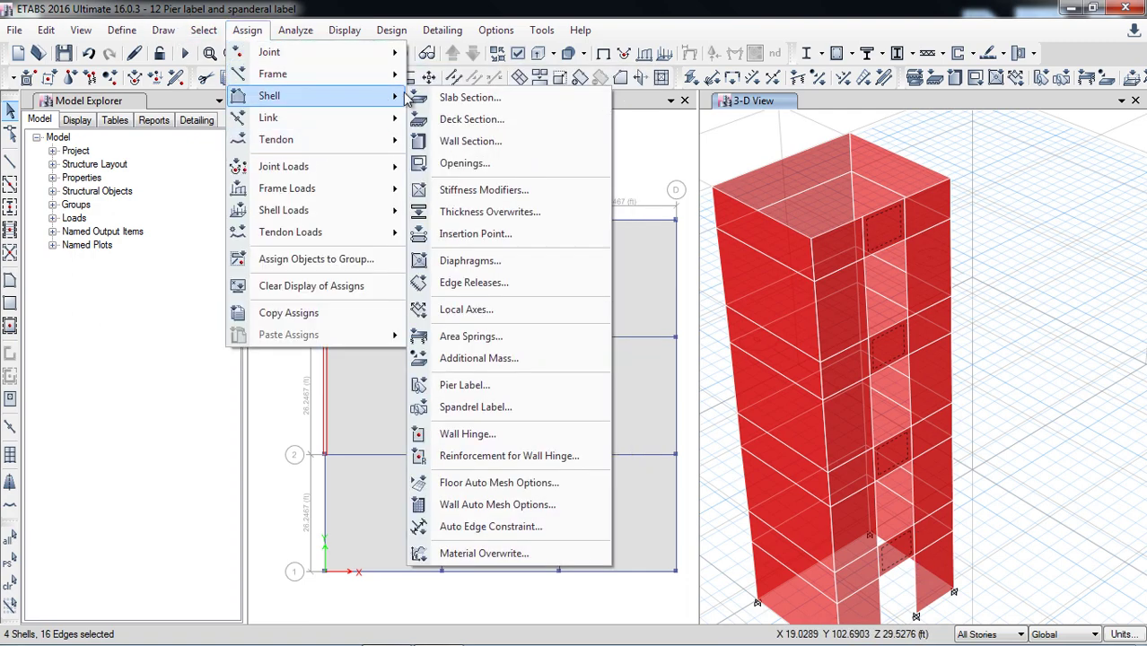
left_click(465, 386)
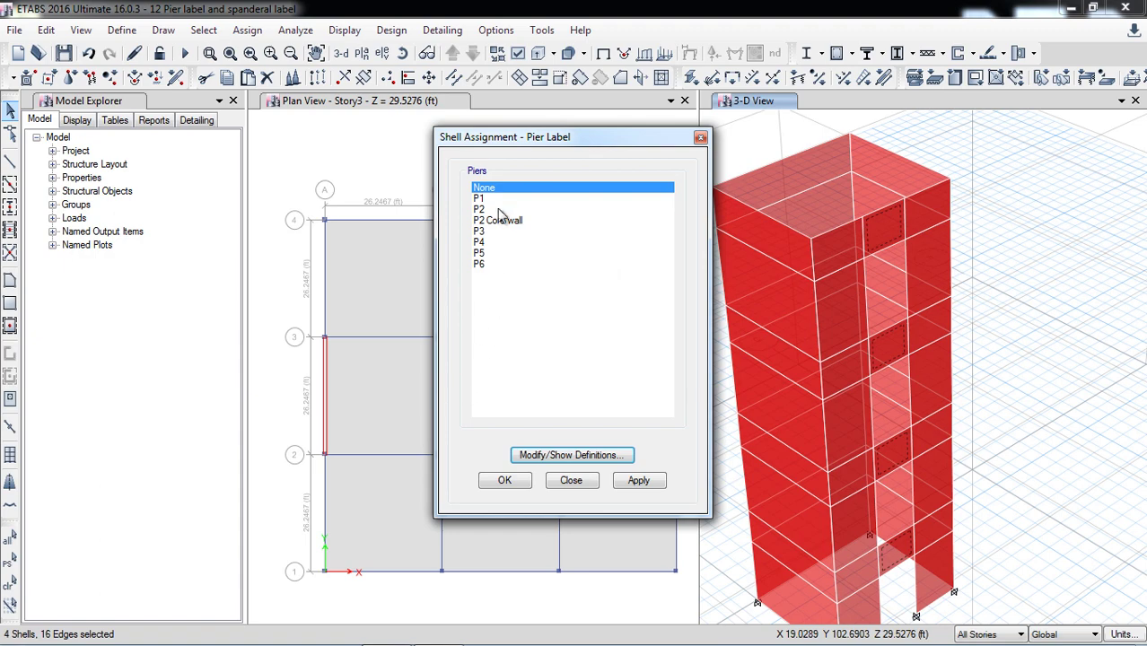
left_click(638, 483)
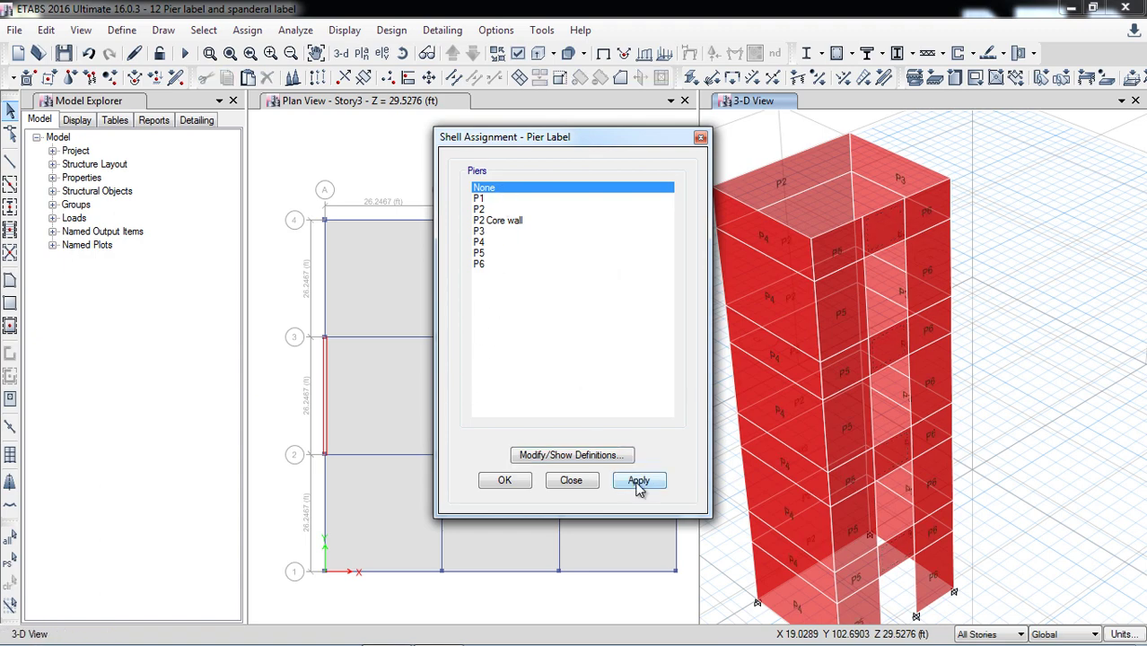
left_click(506, 482)
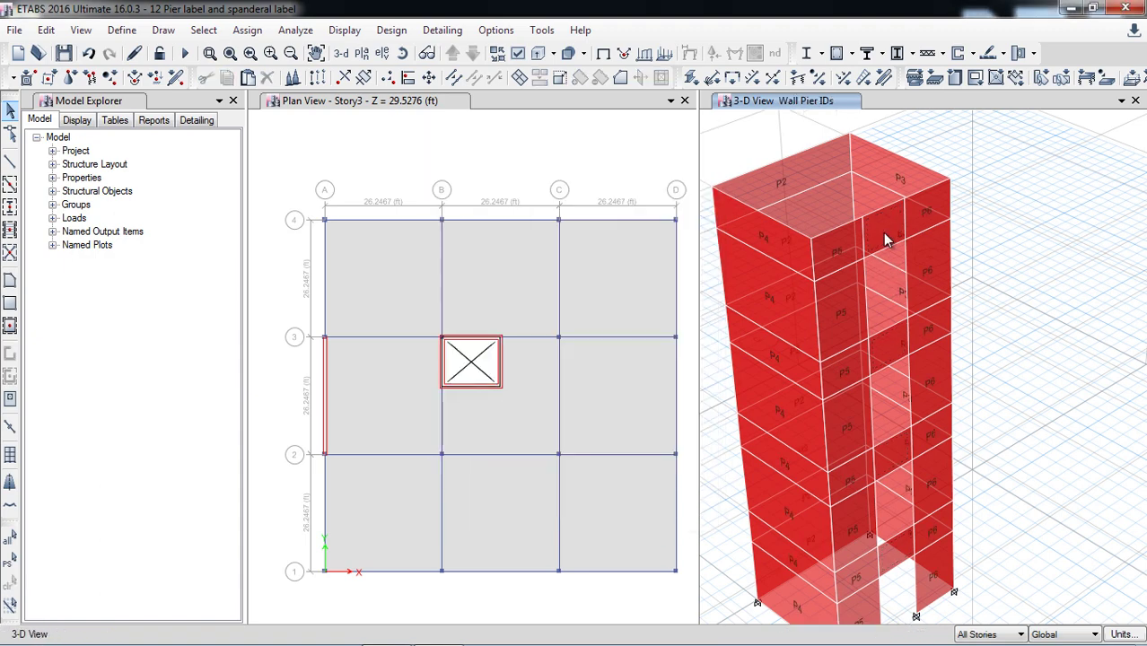
right_click(883, 236)
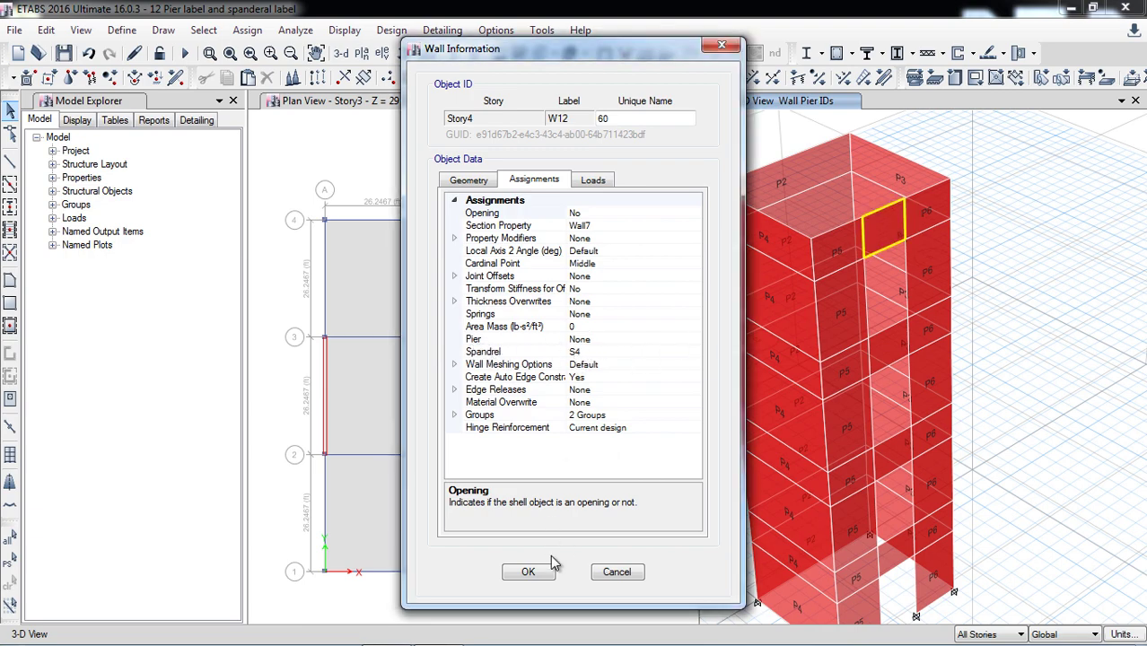
left_click(527, 572)
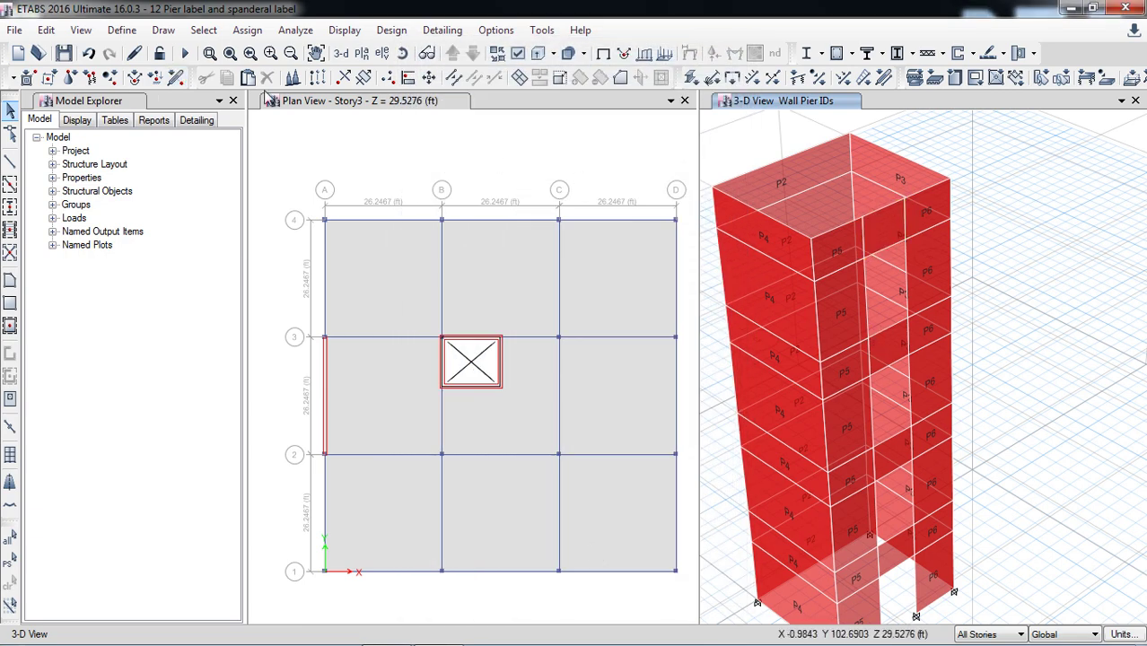
Rerun the analysis and start the shear wall design check
left_click(185, 54)
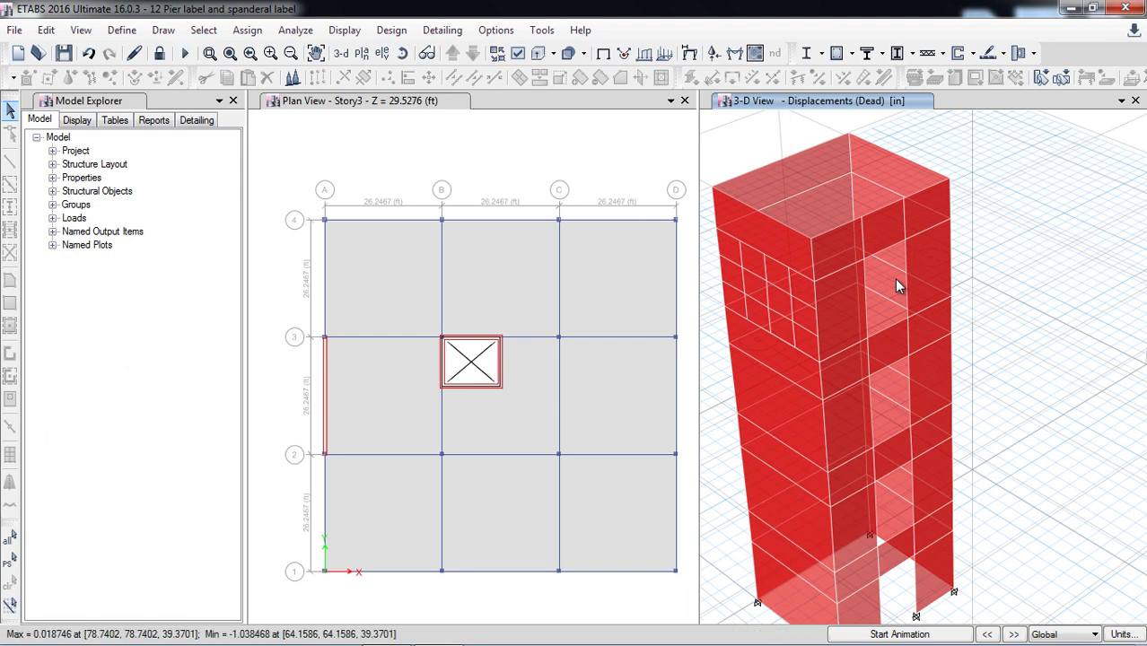
left_click(392, 29)
mouse_move(510, 192)
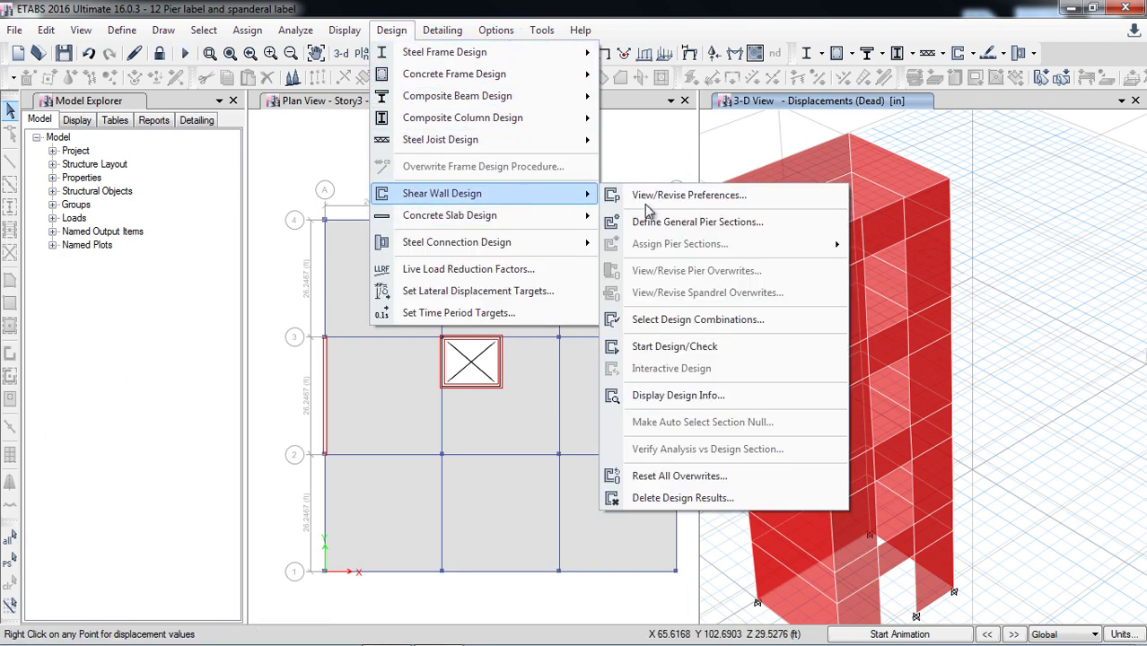
left_click(691, 346)
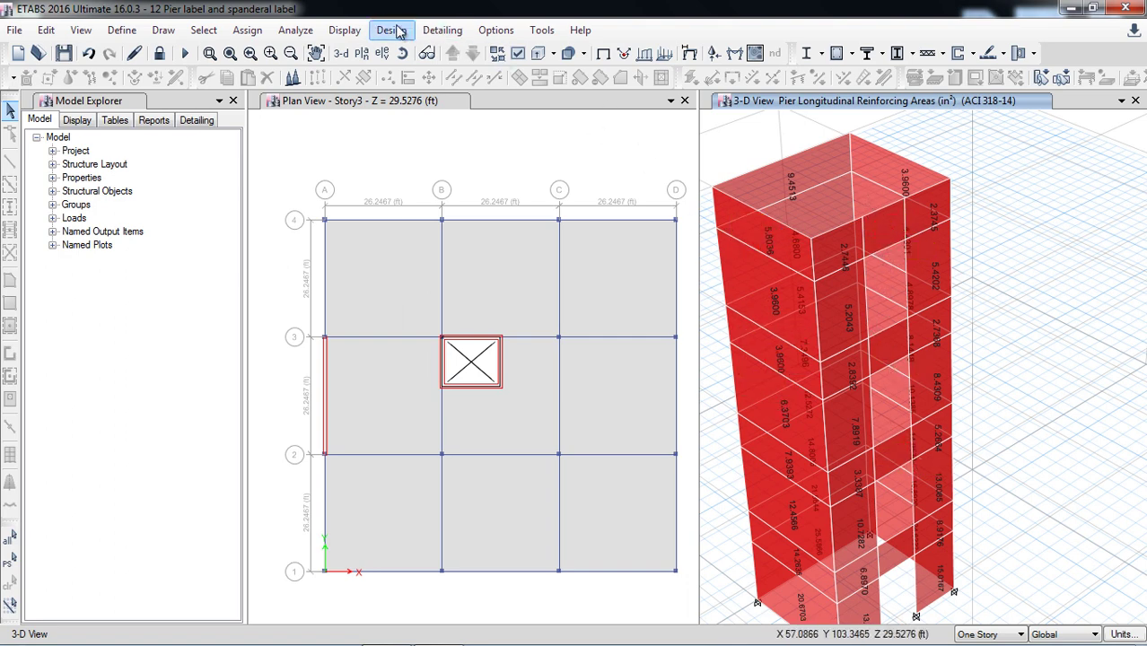
Display the Spandrel Longitudinal Reinforcing design output on the core wall in the 3-D view
left_click(349, 32)
left_click(389, 30)
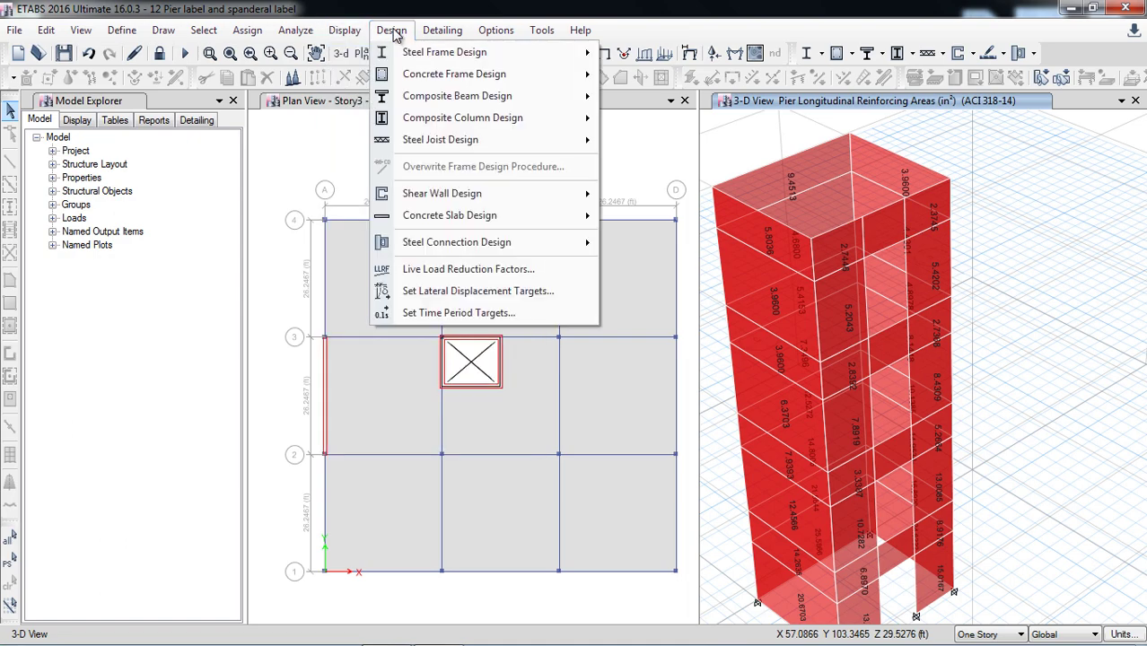
mouse_move(507, 193)
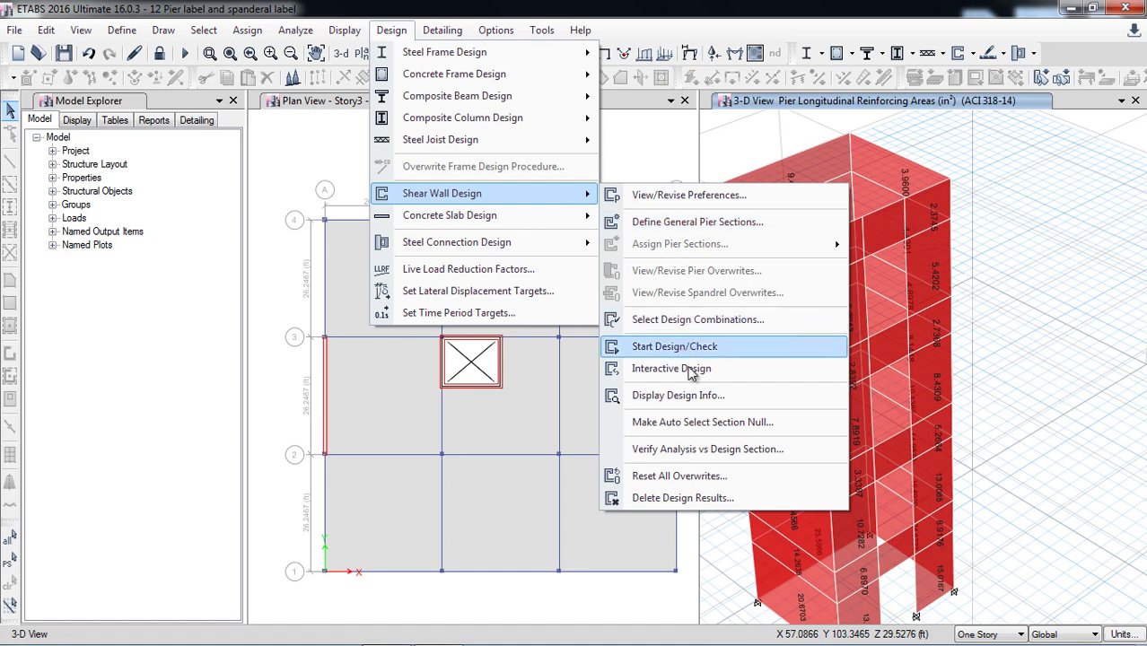
left_click(701, 398)
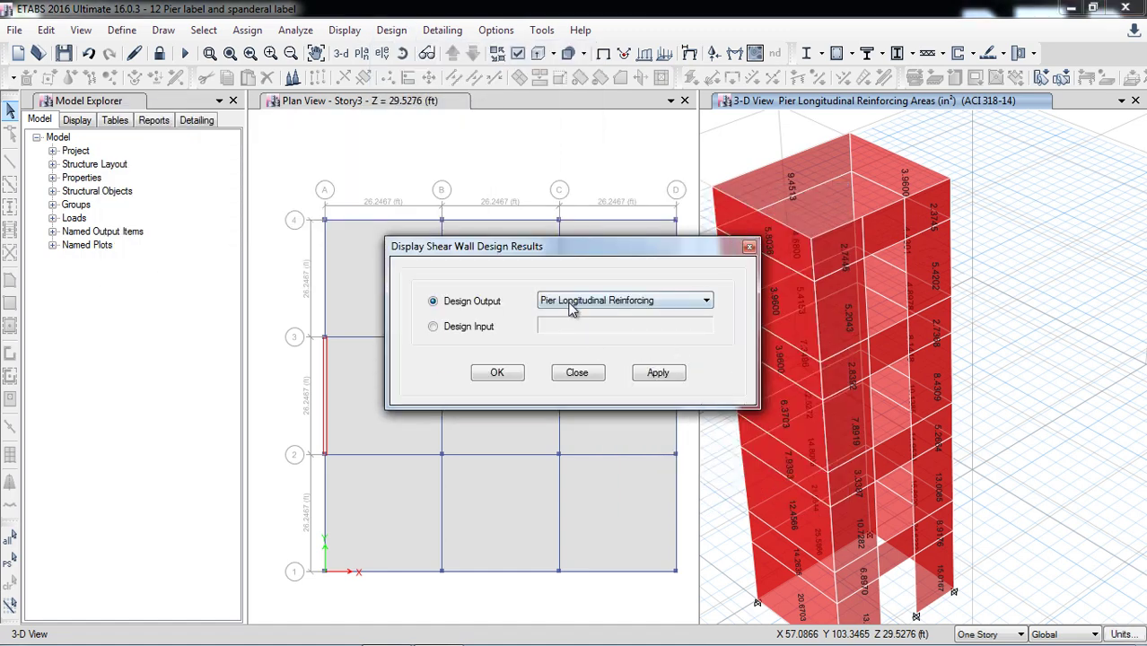
left_click(573, 306)
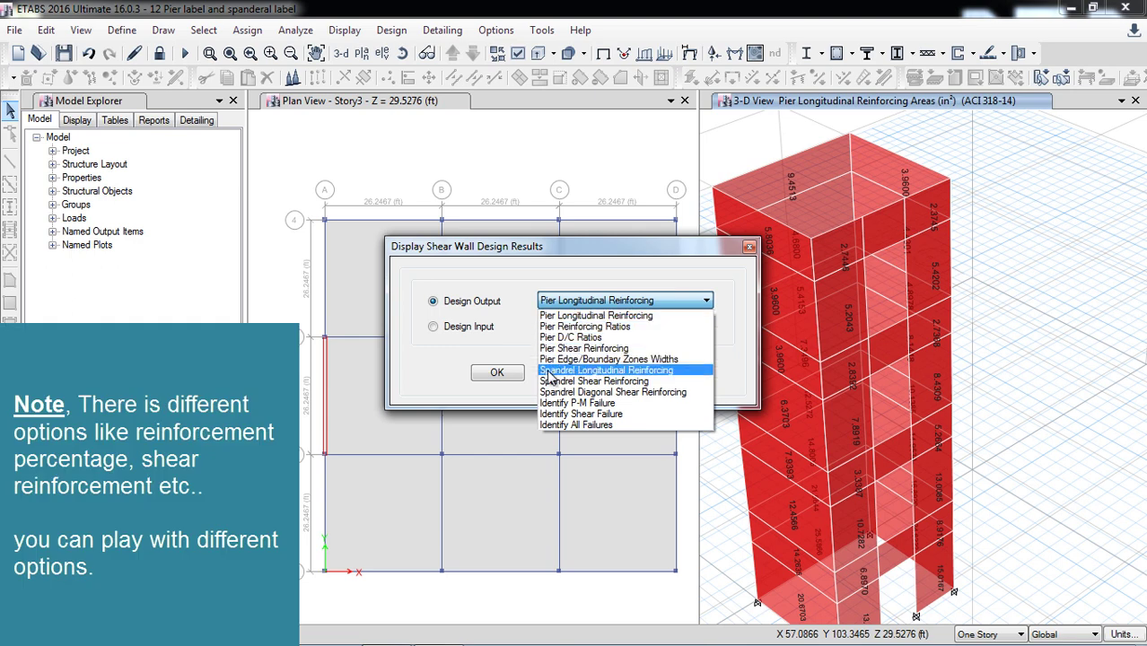
left_click(605, 370)
left_click(656, 374)
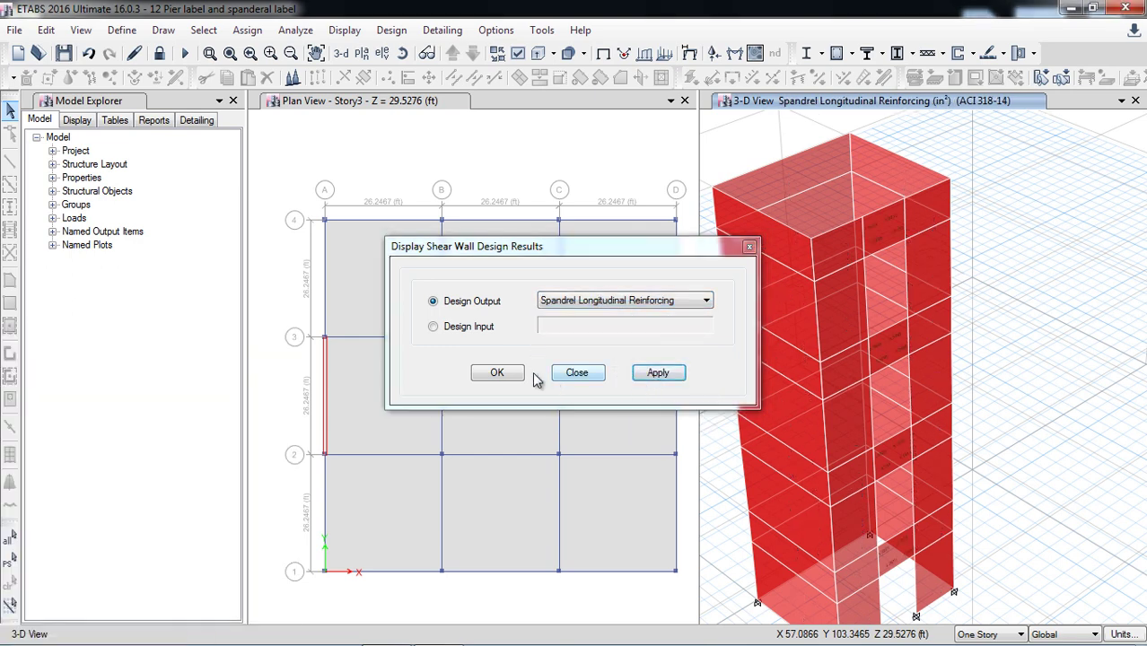
left_click(503, 373)
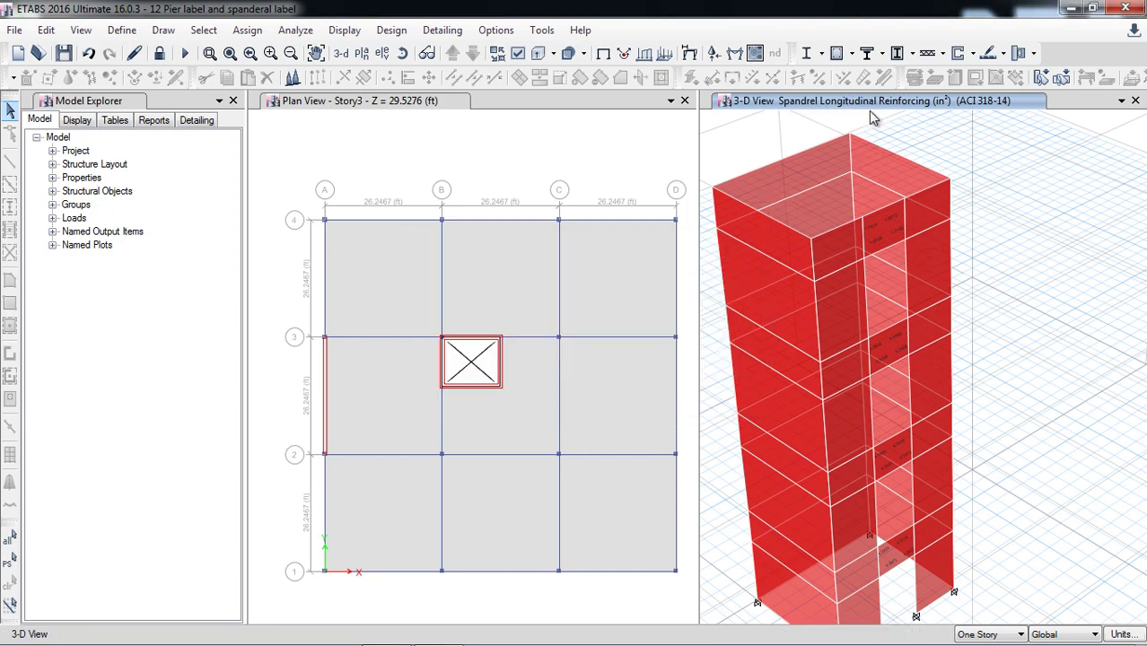
Examine the Story4 design details of spandrel S4, including its flexural, shear and diagonal reinforcement
mouse_move(878, 224)
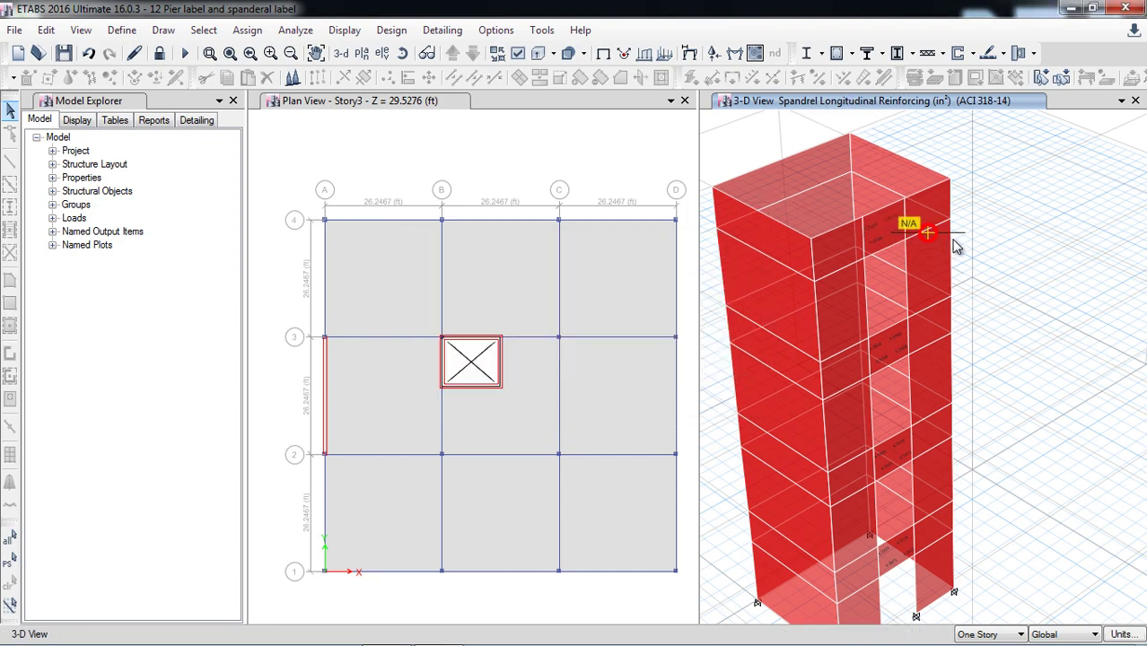
scroll(884, 229, "up", 3)
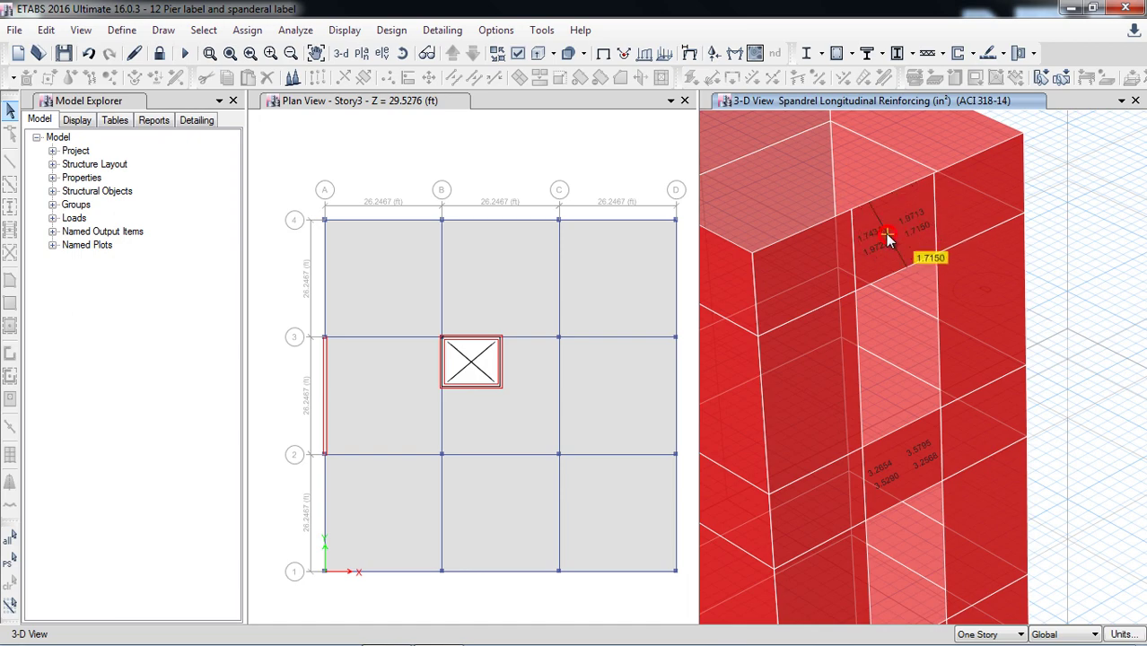
right_click(885, 234)
scroll(513, 381, "down", 3)
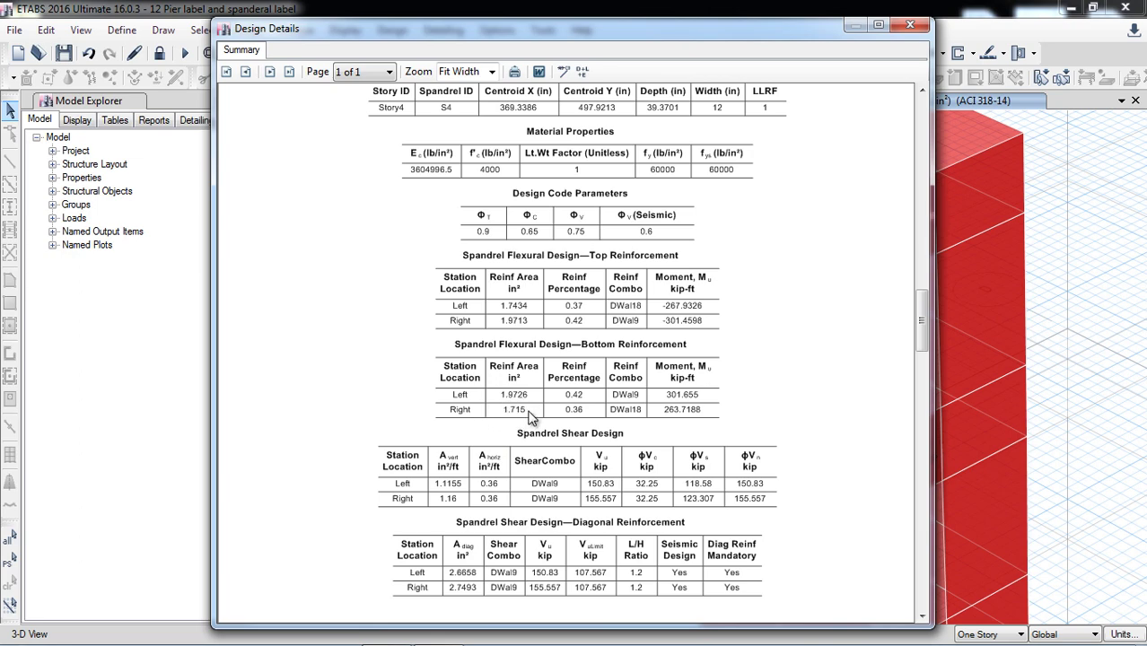
left_click(911, 25)
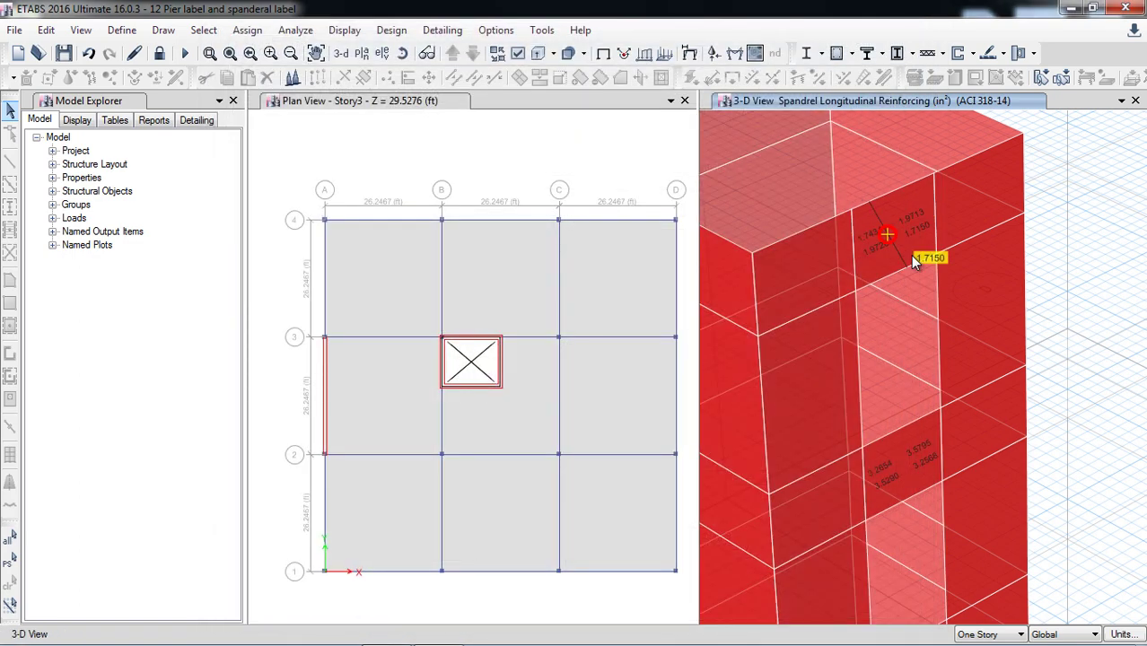
scroll(910, 255, "down", 5)
scroll(910, 255, "up", 6)
scroll(912, 255, "down", 1)
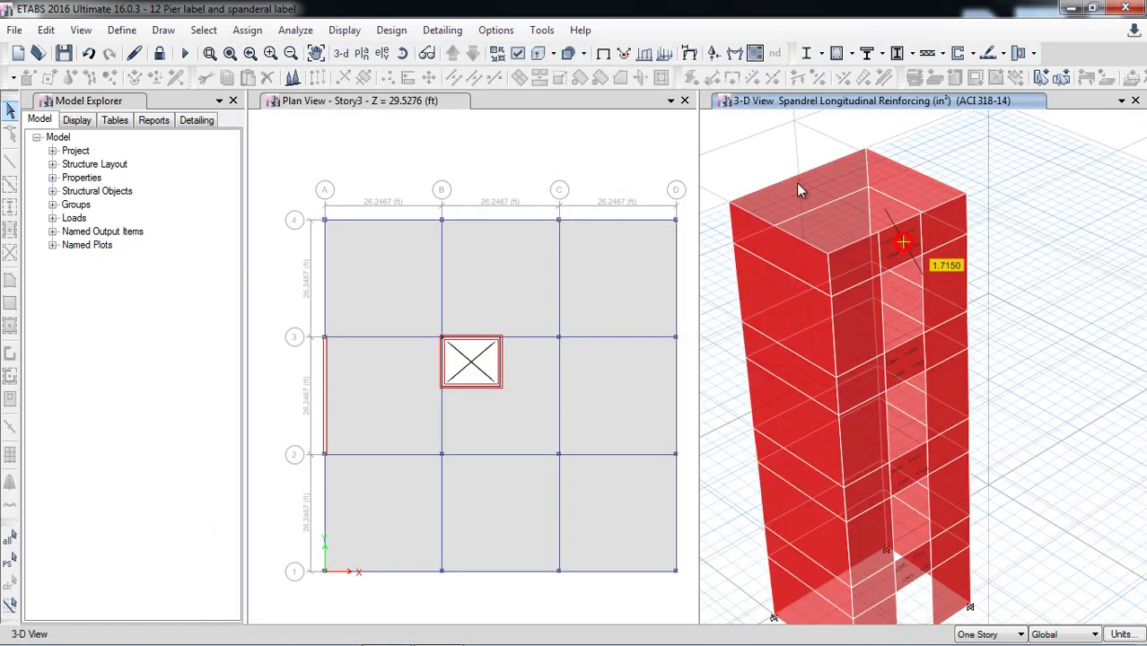
Run the detailing for the model and expand the wall details to list the individual views of walls CW1 and CW2
left_click(443, 29)
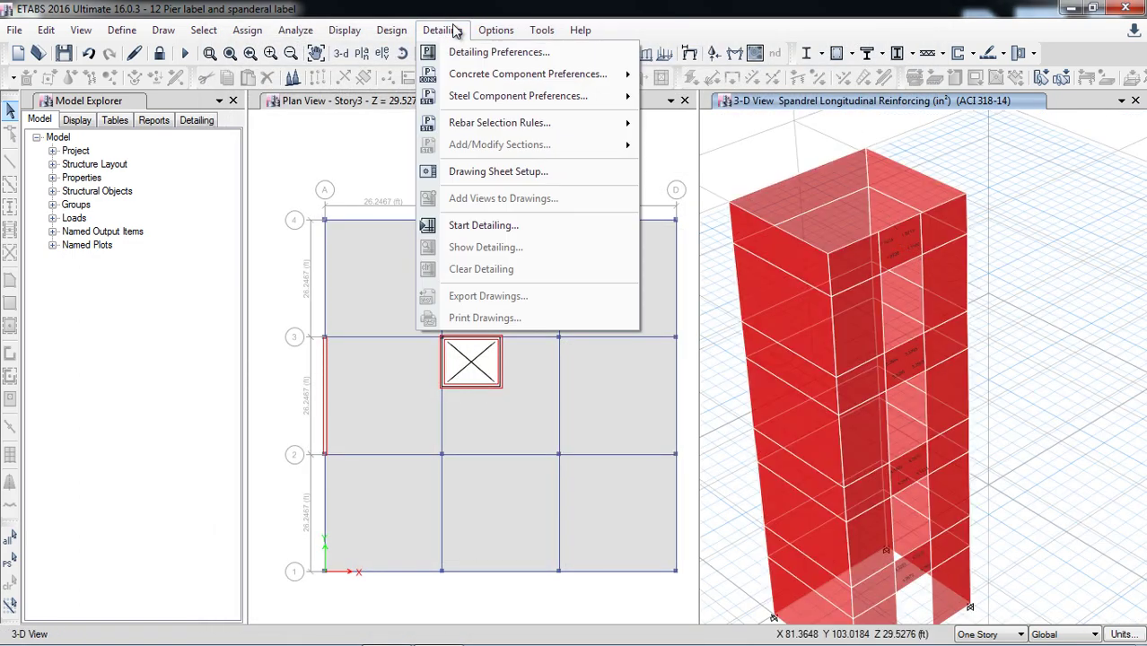
left_click(509, 225)
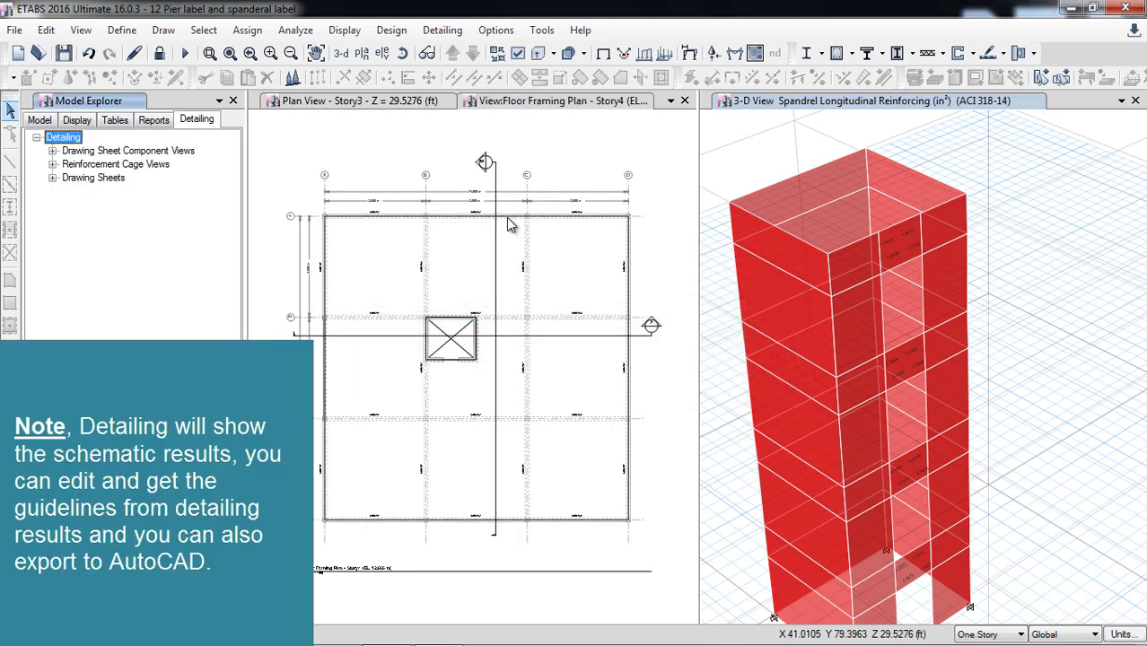
left_click(52, 164)
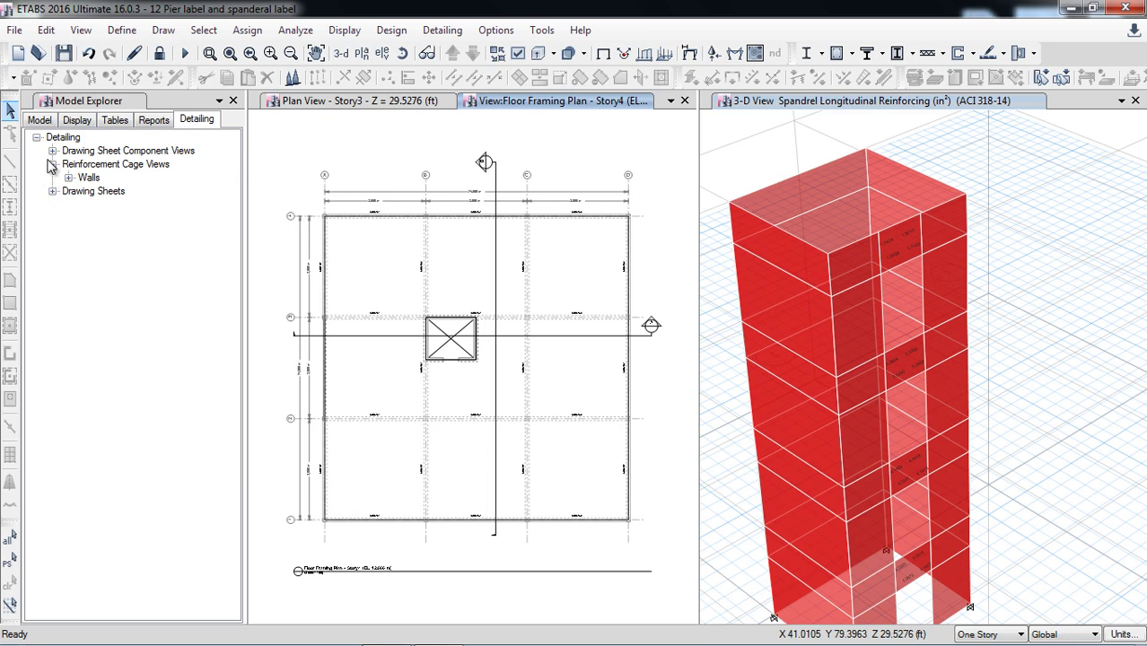
left_click(52, 151)
left_click(68, 218)
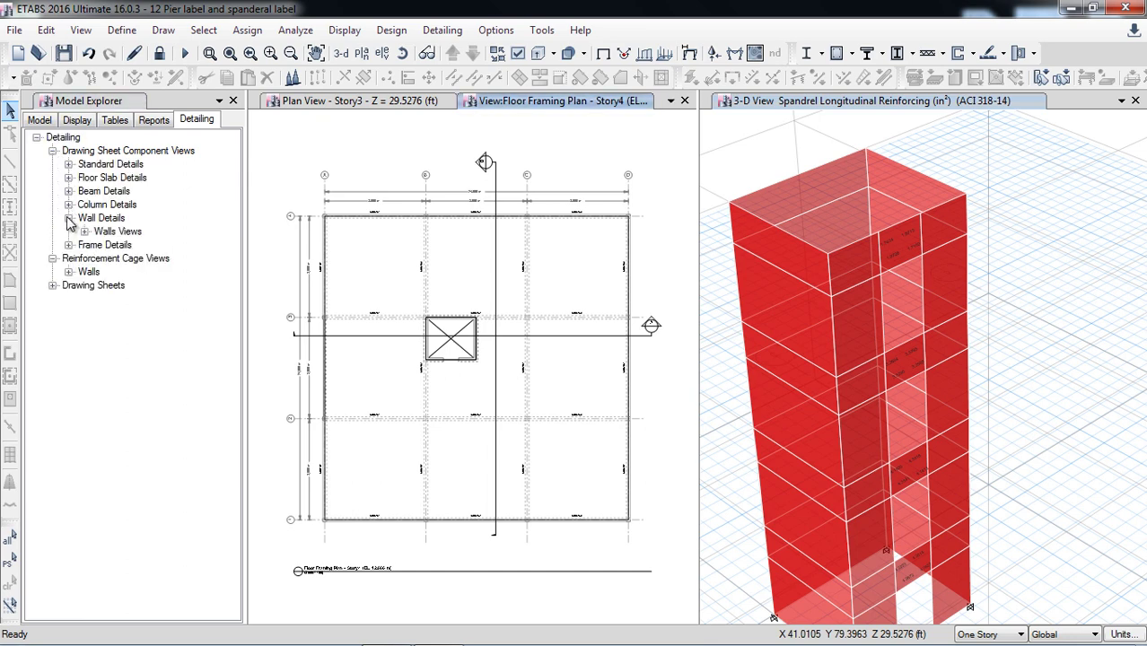
left_click(84, 232)
left_click(100, 259)
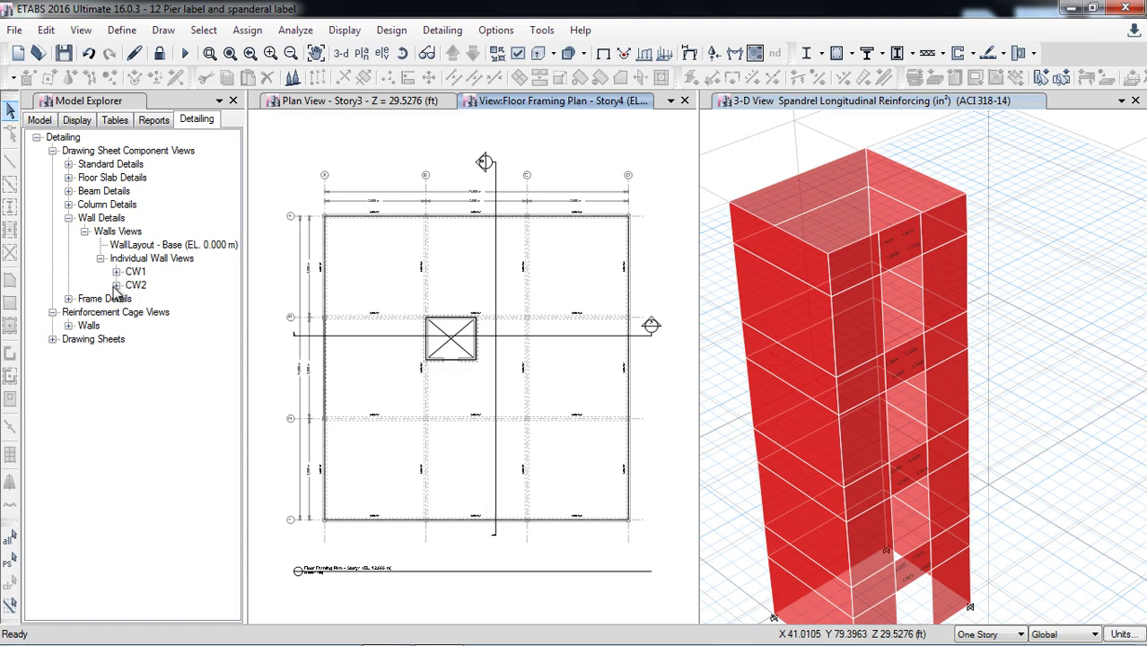
left_click(116, 286)
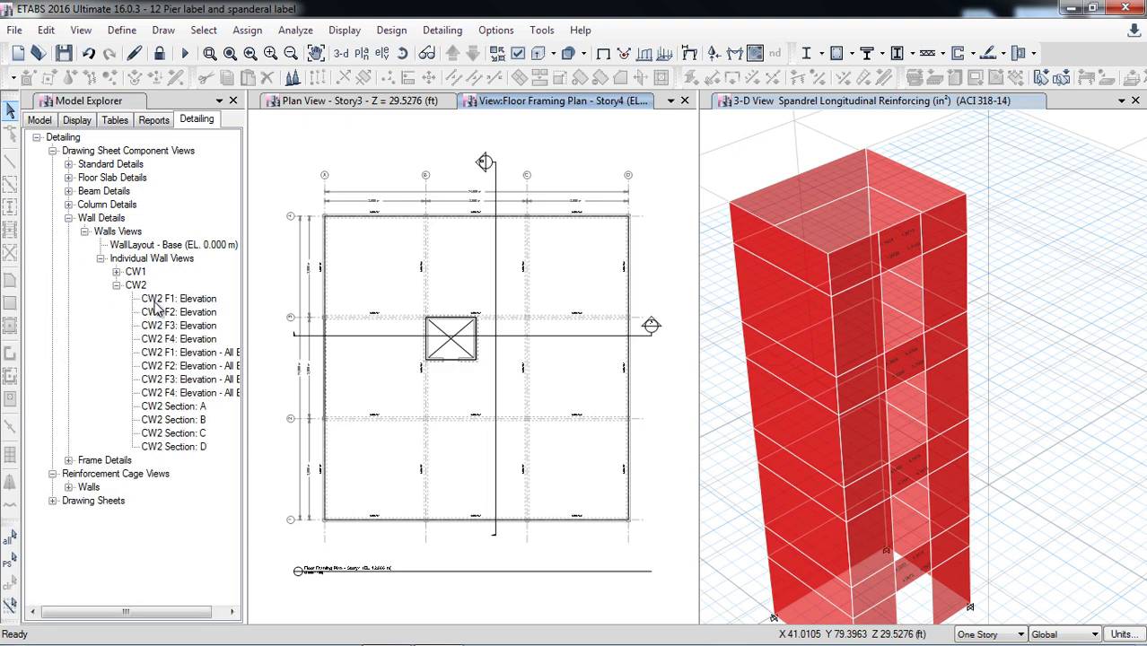
left_click(116, 271)
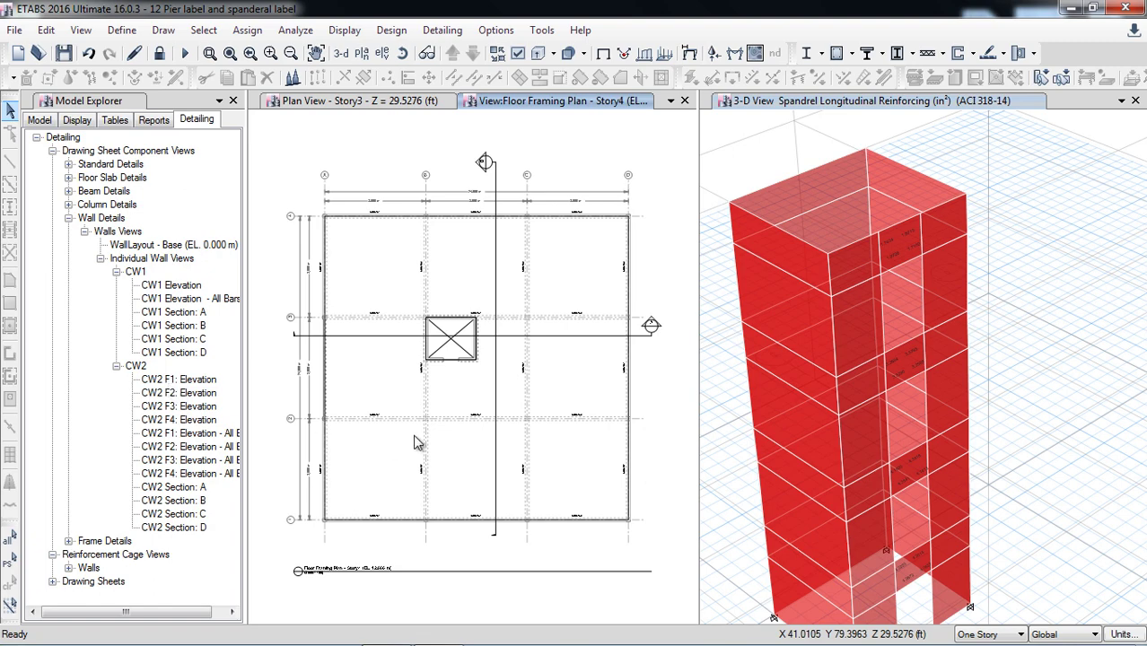
Inspect the core on the Story4 floor framing plan, and examine walls CW1 and CW2 in the base wall layout drawing
scroll(428, 380, "up", 4)
scroll(428, 385, "up", 1)
scroll(428, 385, "down", 4)
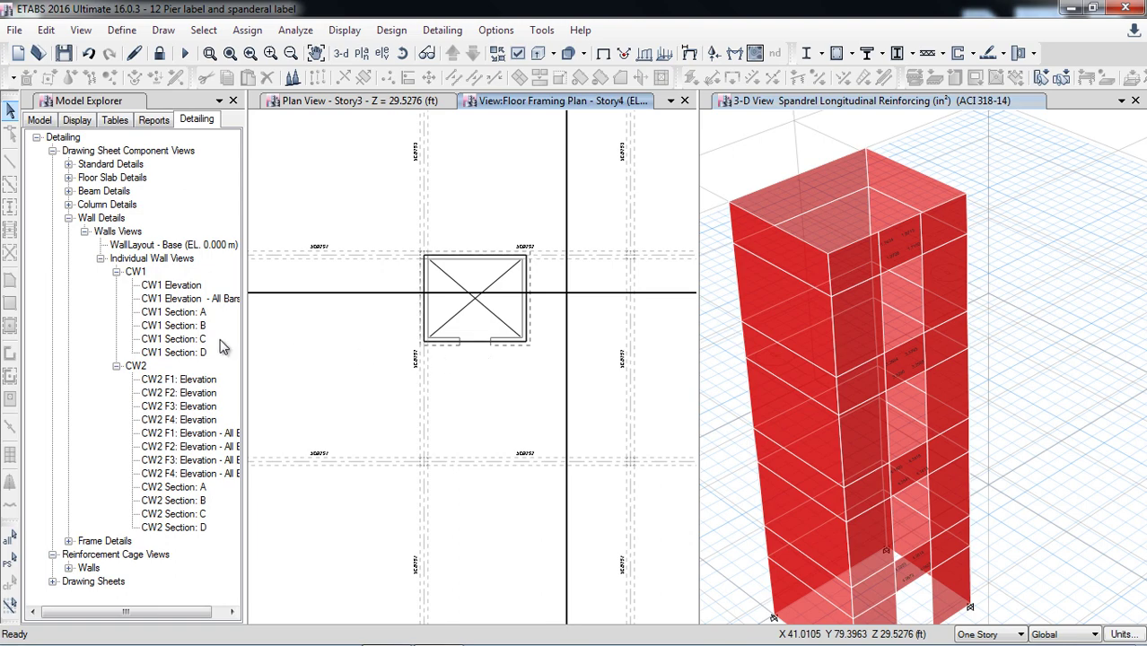
double_click(139, 246)
scroll(476, 363, "up", 3)
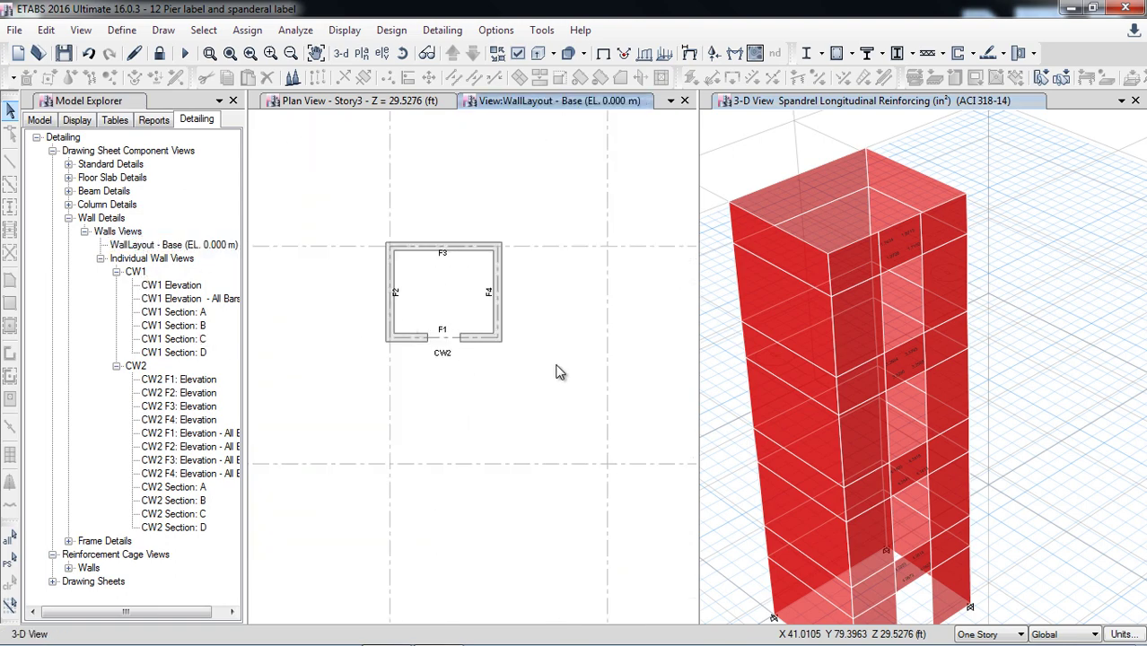
scroll(505, 368, "down", 3)
scroll(387, 350, "up", 3)
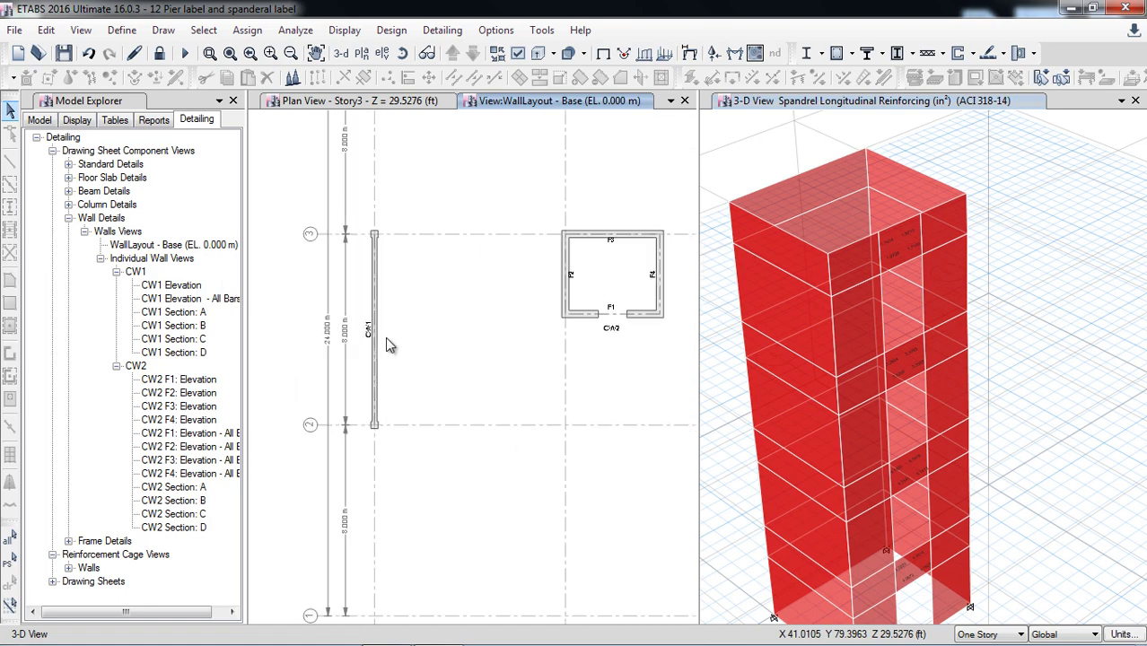
scroll(530, 351, "up", 3)
scroll(531, 351, "up", 1)
scroll(532, 351, "down", 2)
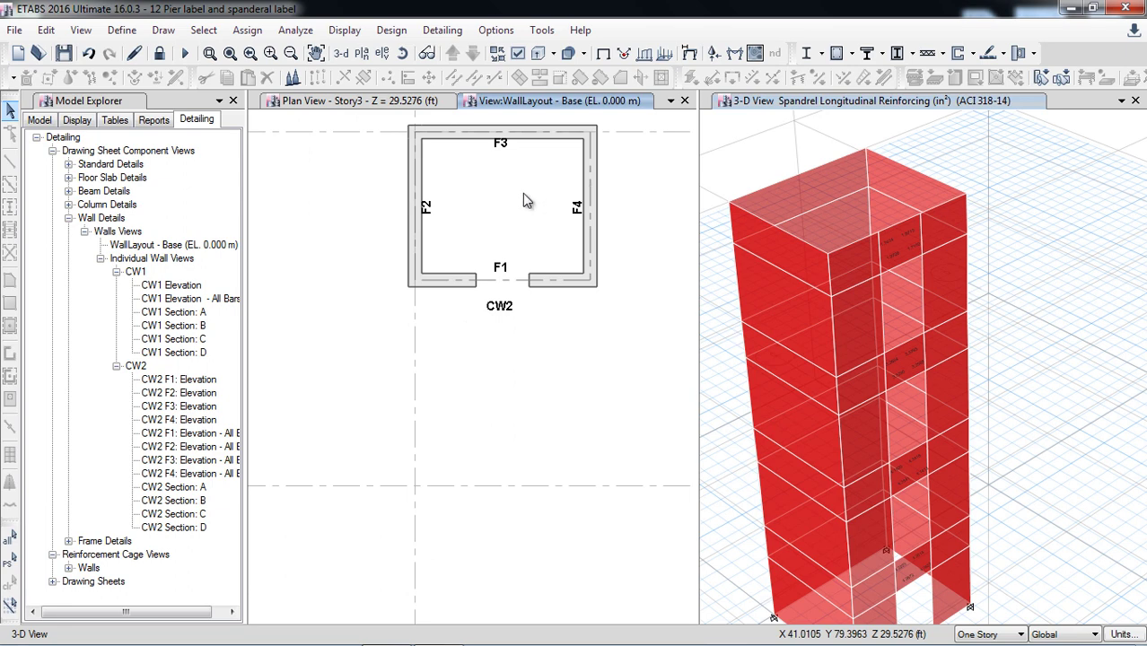
Examine the reinforcement elevation of core wall CW2 face F1 and open the elevation of face F3
double_click(198, 381)
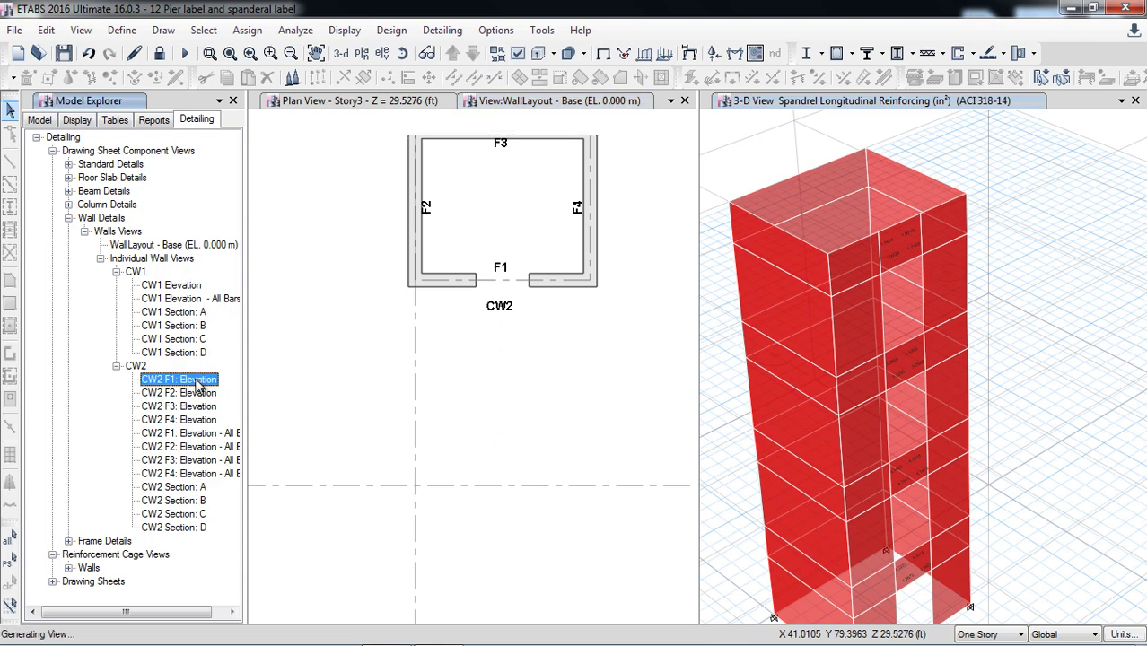
scroll(481, 292, "up", 6)
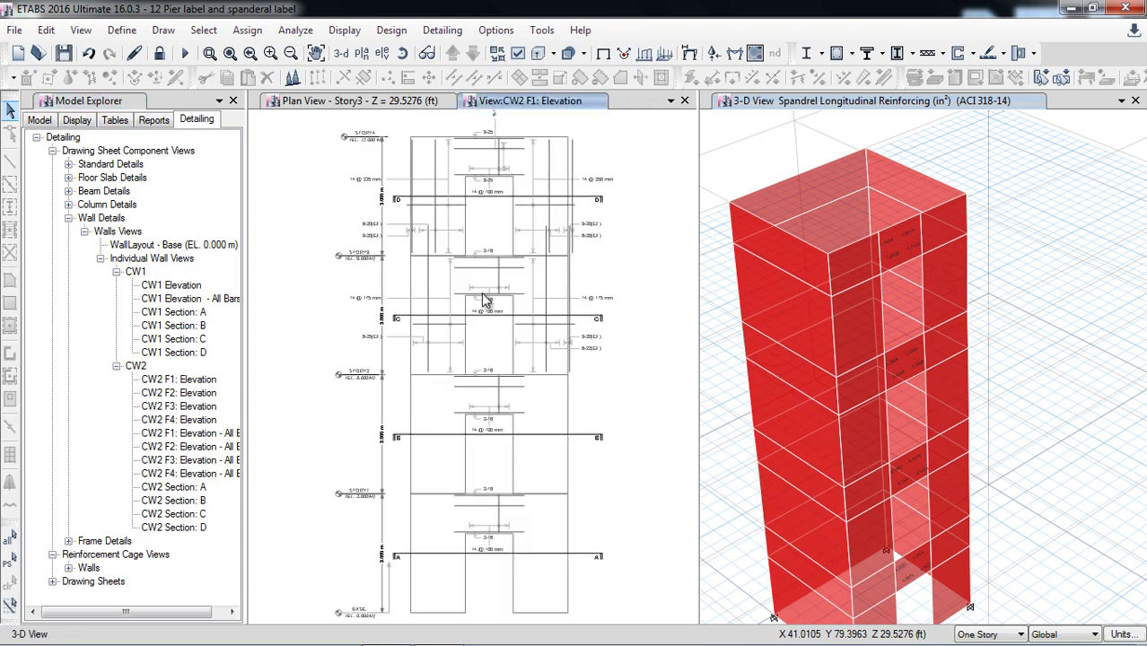
scroll(477, 321, "down", 6)
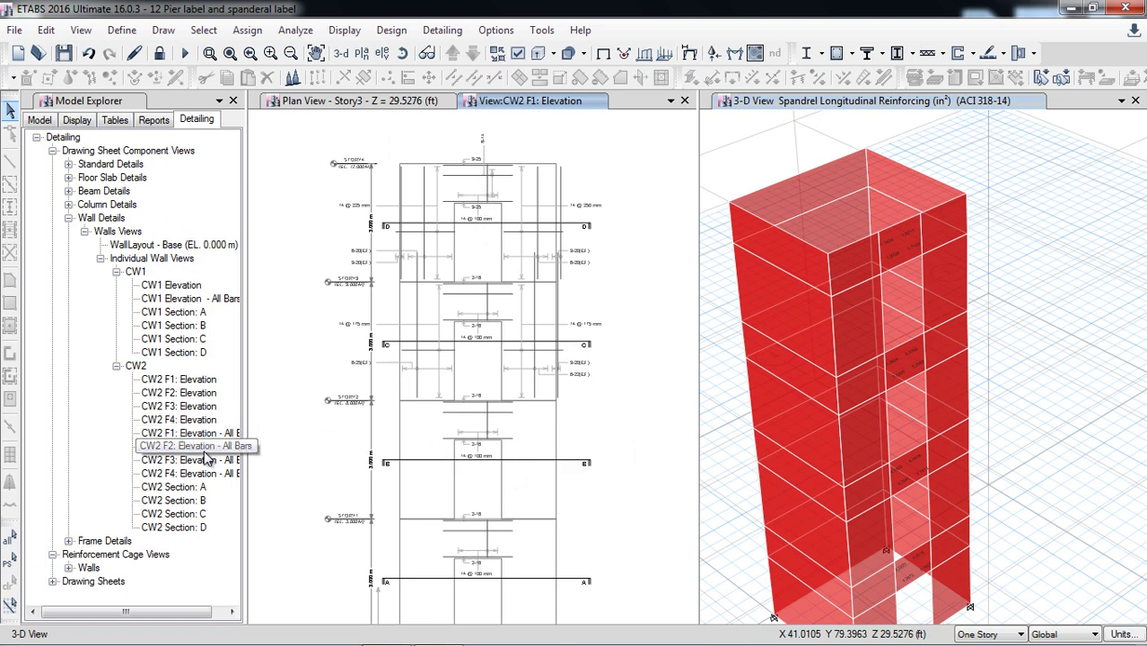
double_click(201, 409)
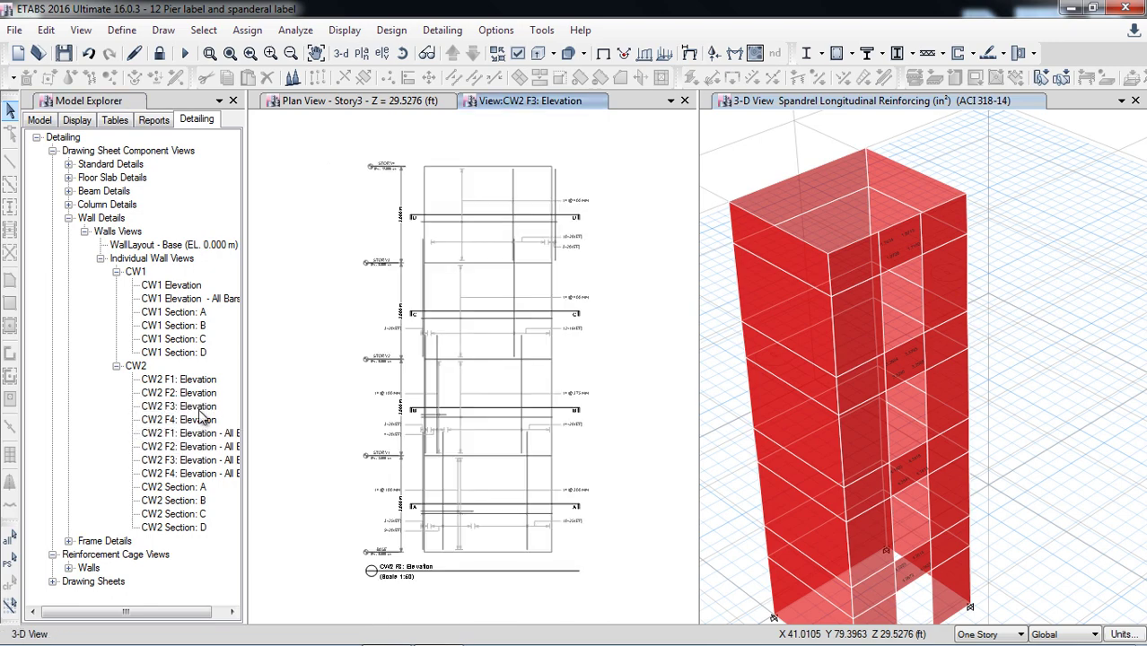